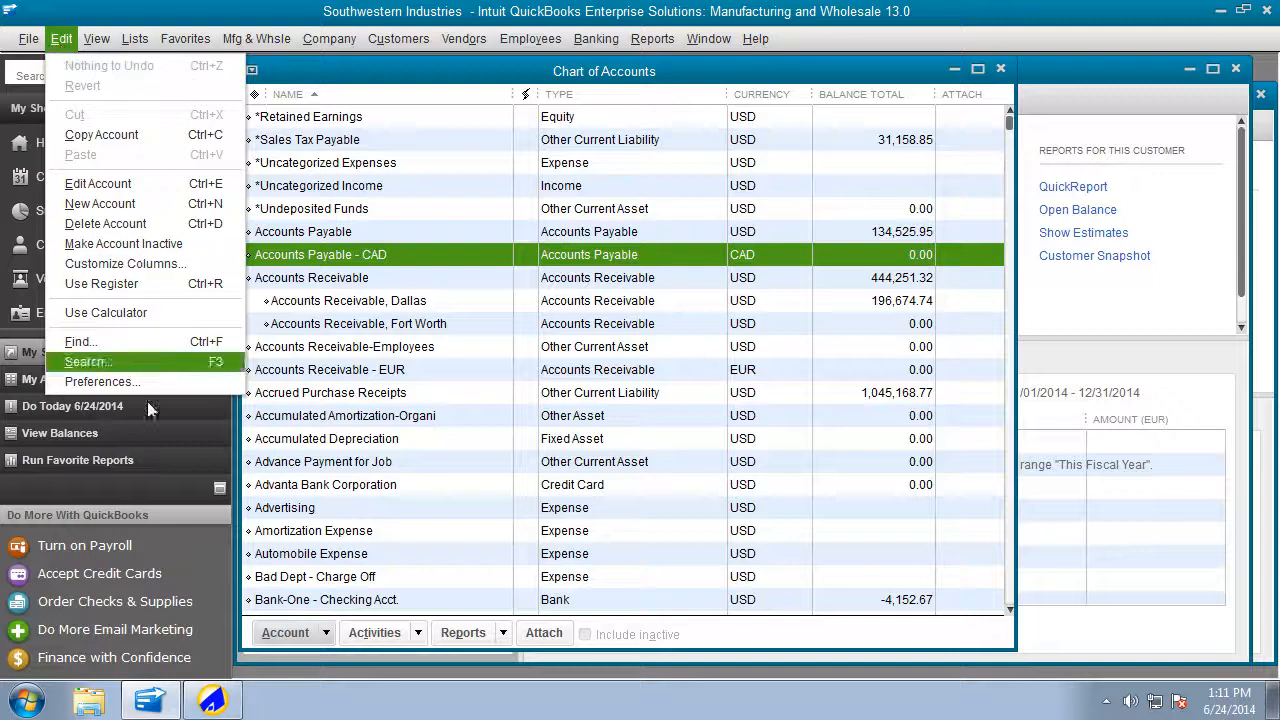
Review the company preferences for Multiple Currencies and the Accounts Receivable - EUR account in the Chart of Accounts
{"action": "left_click", "coordinate": [139, 384]}
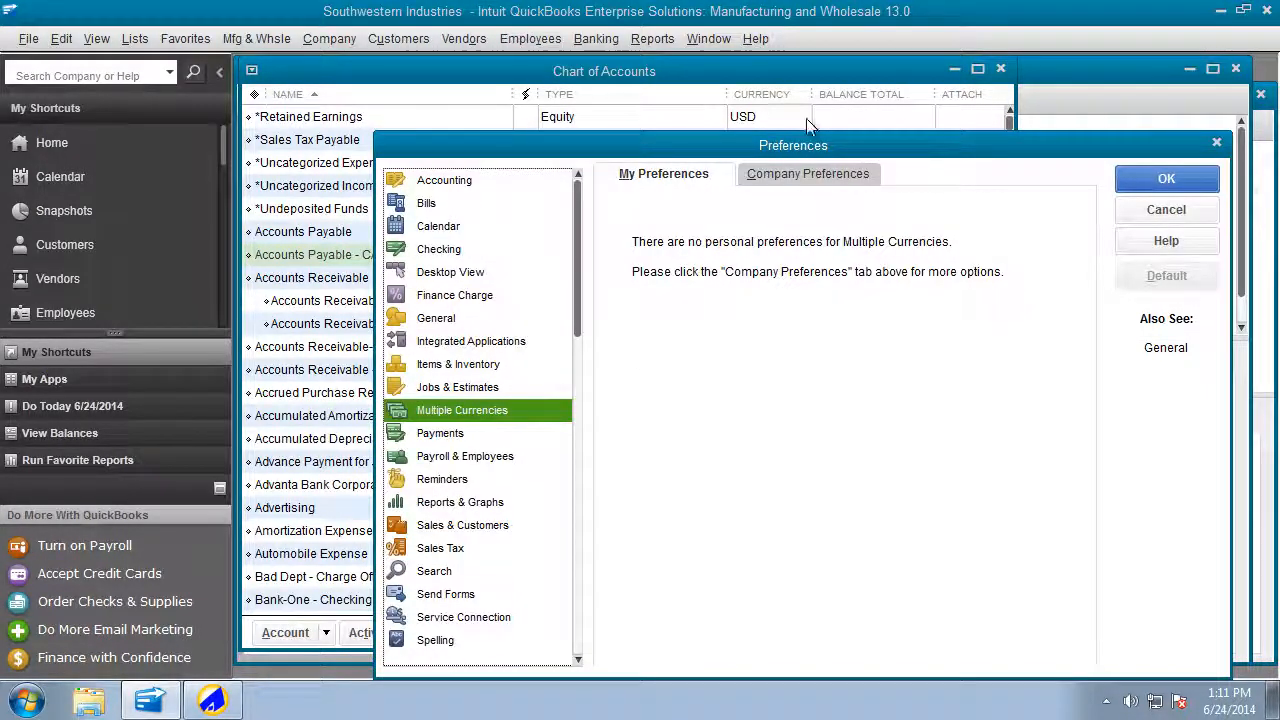
{"action": "left_click", "coordinate": [804, 174]}
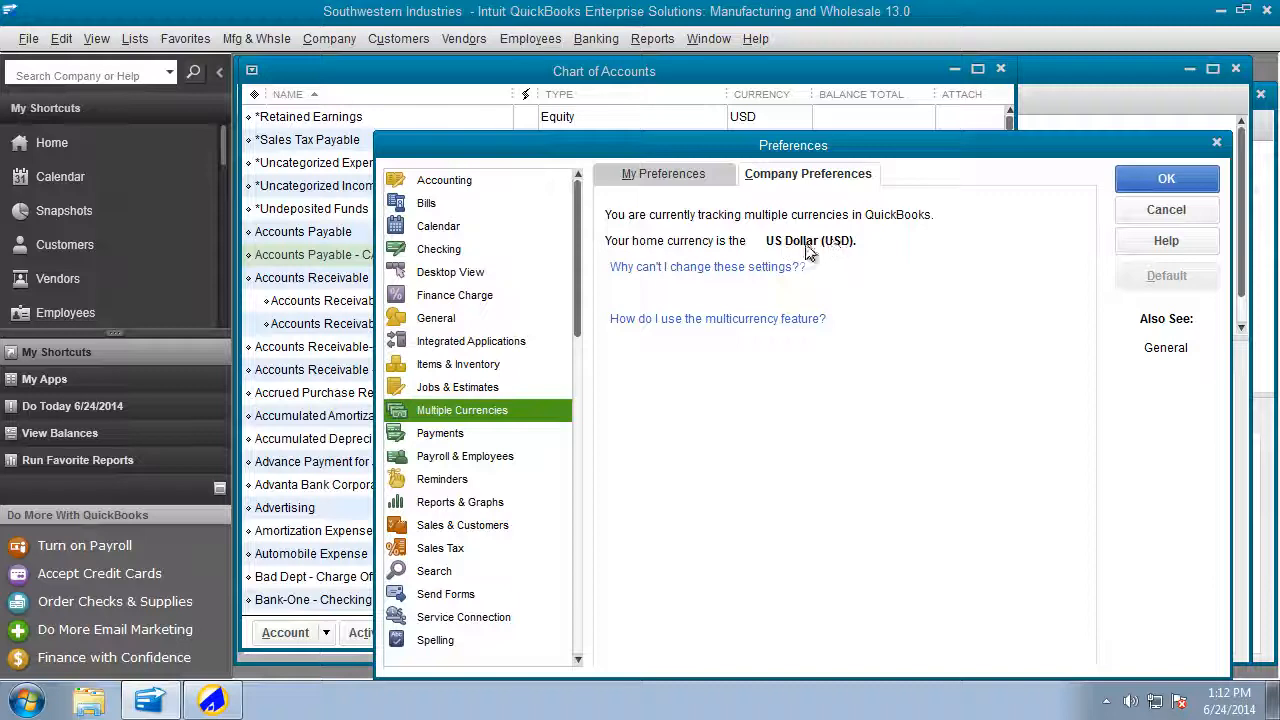
{"action": "left_click", "coordinate": [1146, 177]}
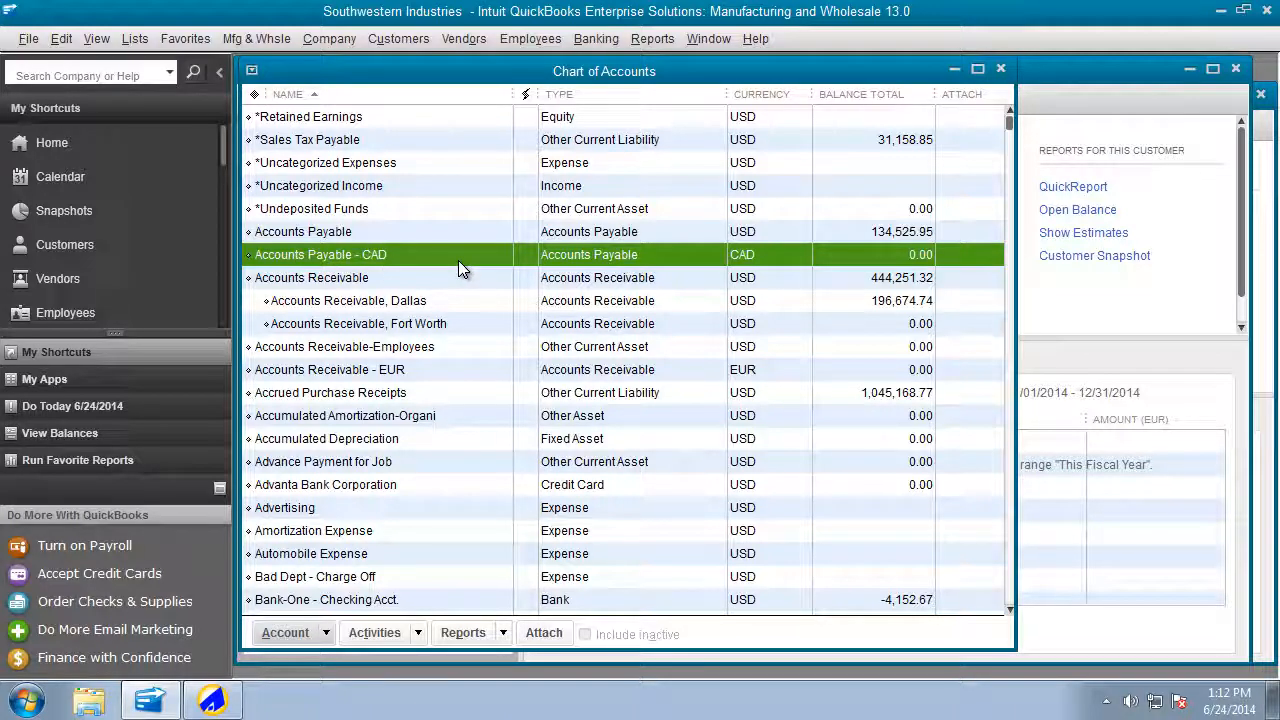
{"action": "left_click", "coordinate": [452, 369]}
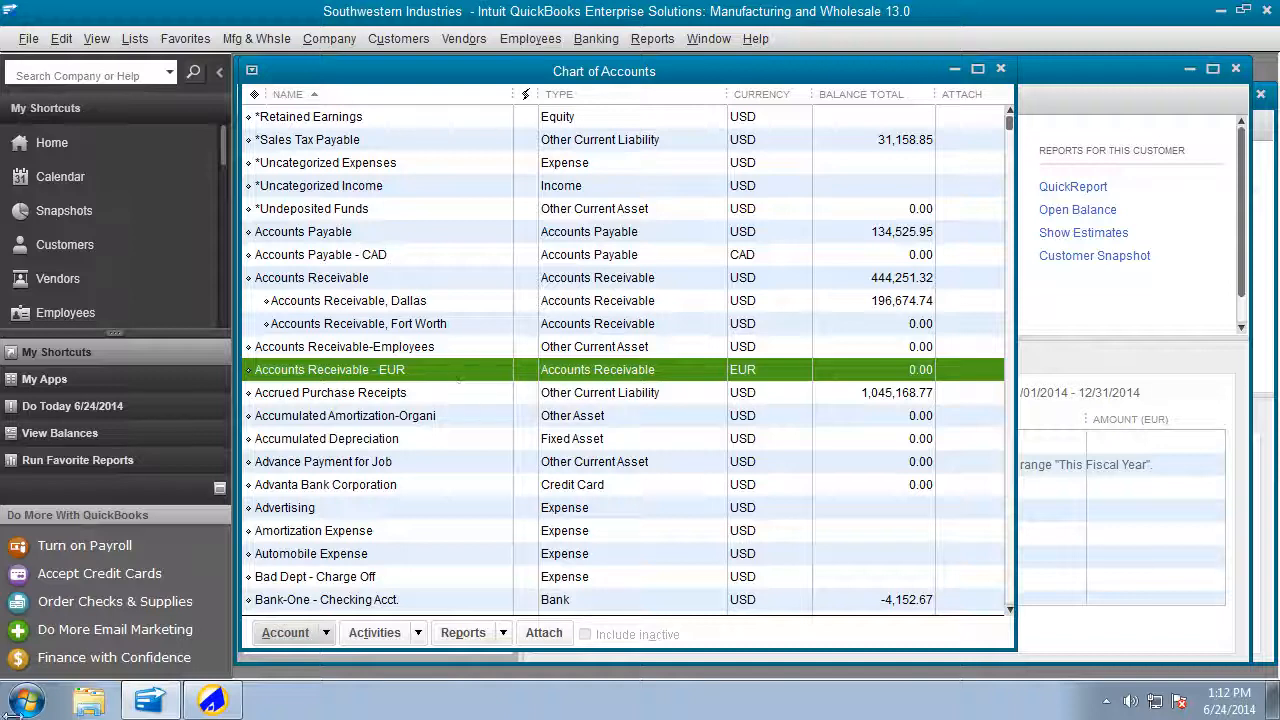
Switch to ACCTivate! and examine the currency and AR account settings of the EURO - European Supply customer branch
{"action": "left_click", "coordinate": [211, 700]}
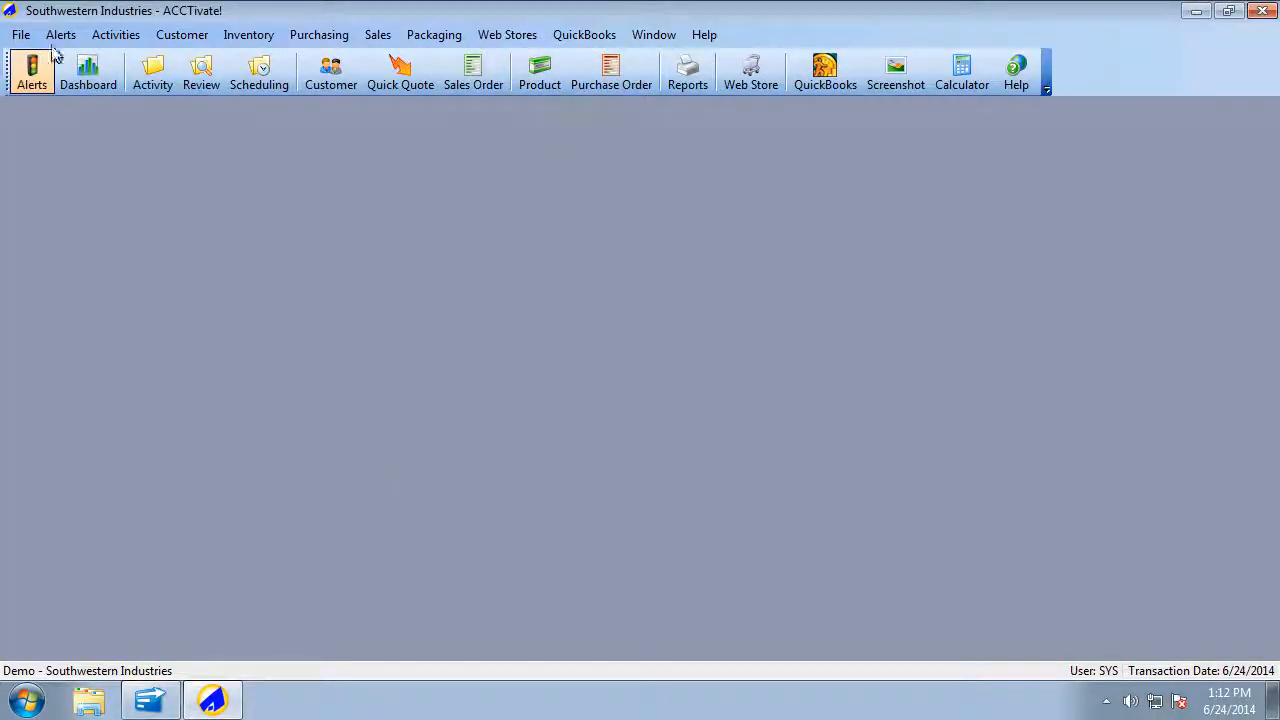
{"action": "left_click", "coordinate": [22, 36]}
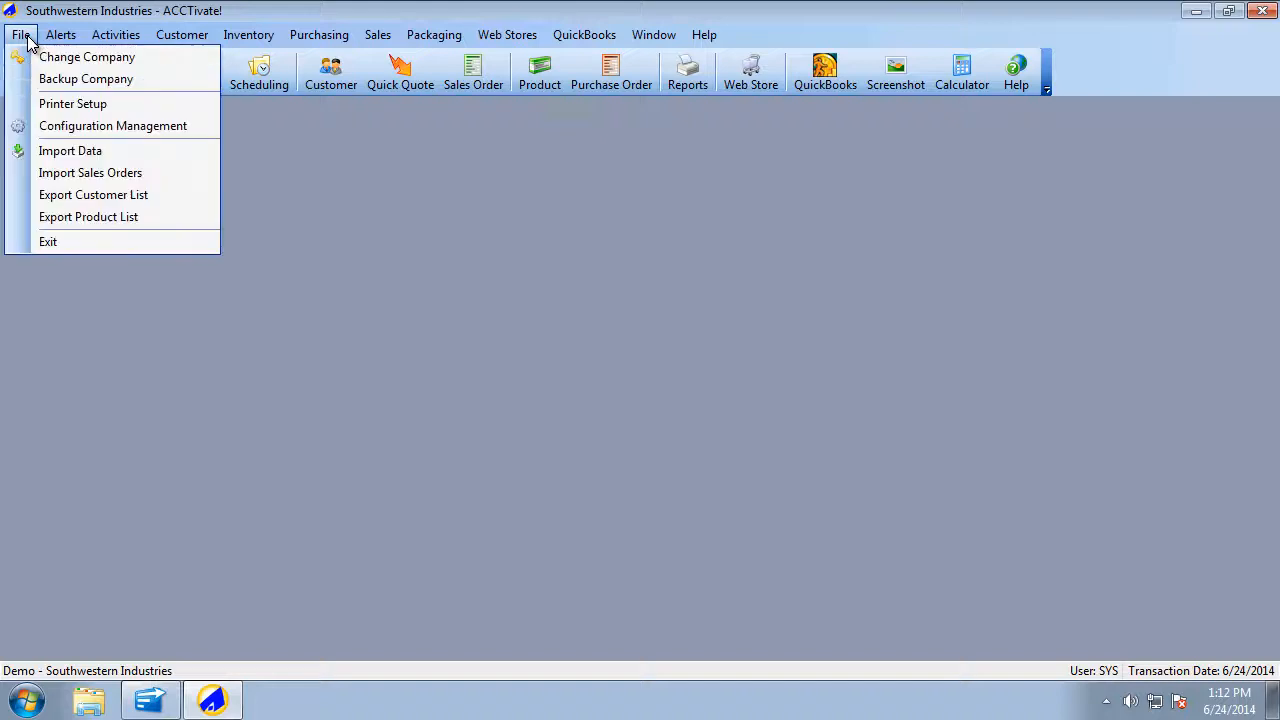
{"action": "left_click", "coordinate": [104, 126]}
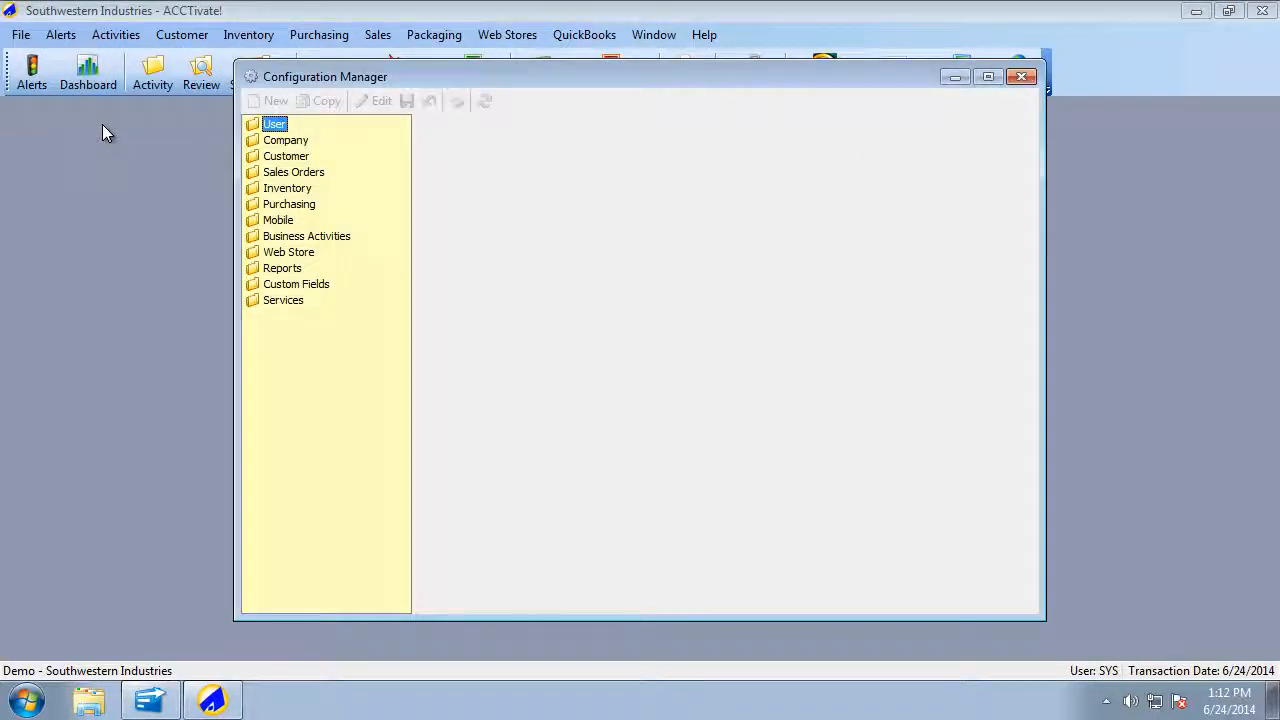
{"action": "double_click", "coordinate": [290, 160]}
{"action": "left_click", "coordinate": [295, 189]}
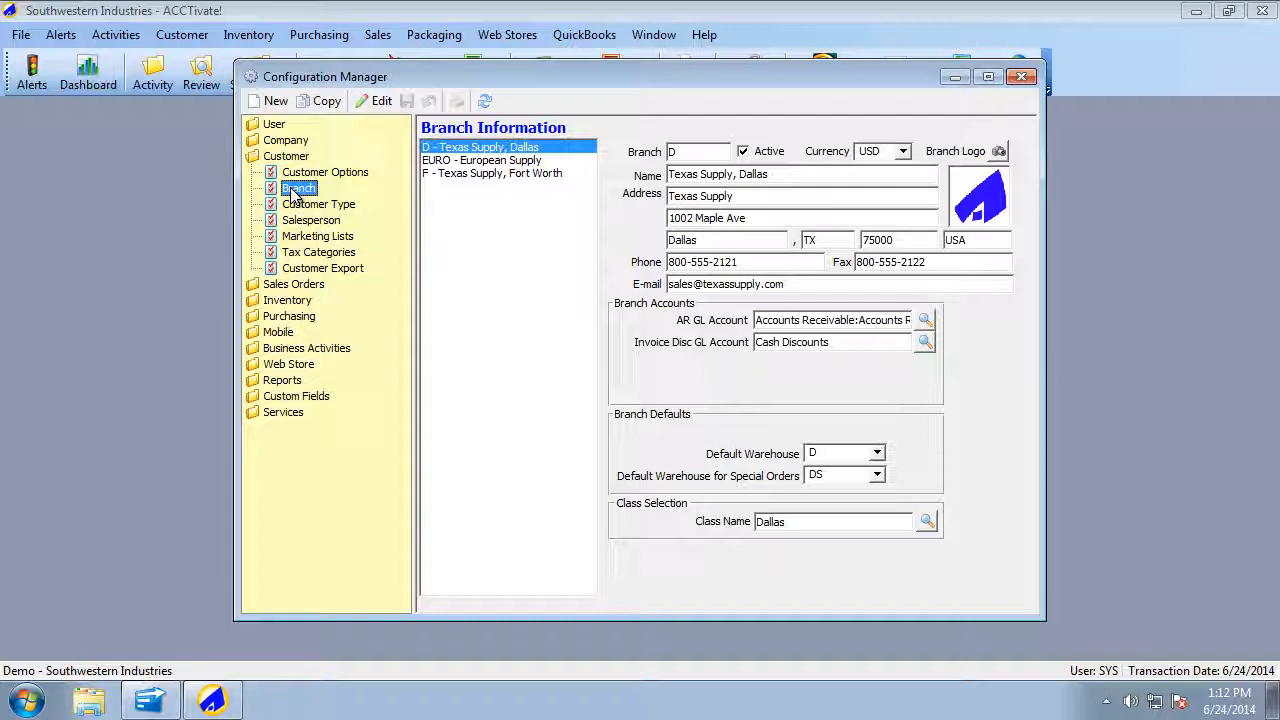
{"action": "left_click", "coordinate": [478, 162]}
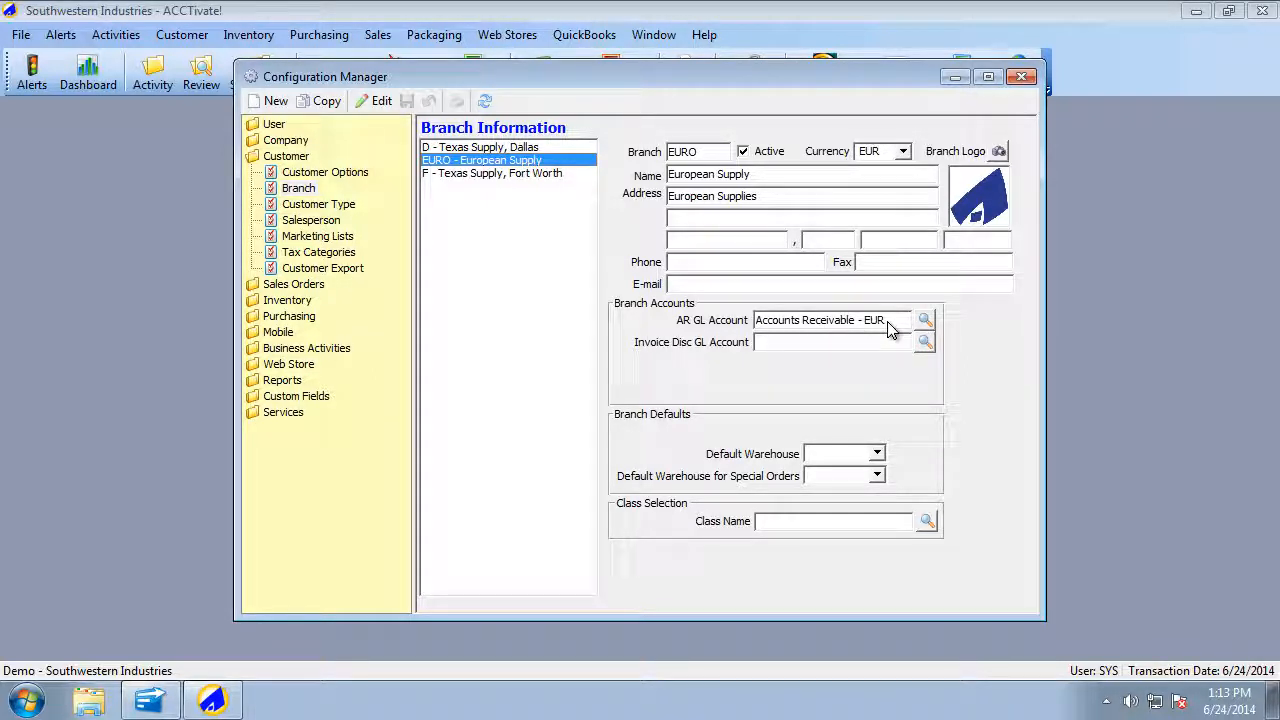
{"action": "left_click", "coordinate": [1022, 78]}
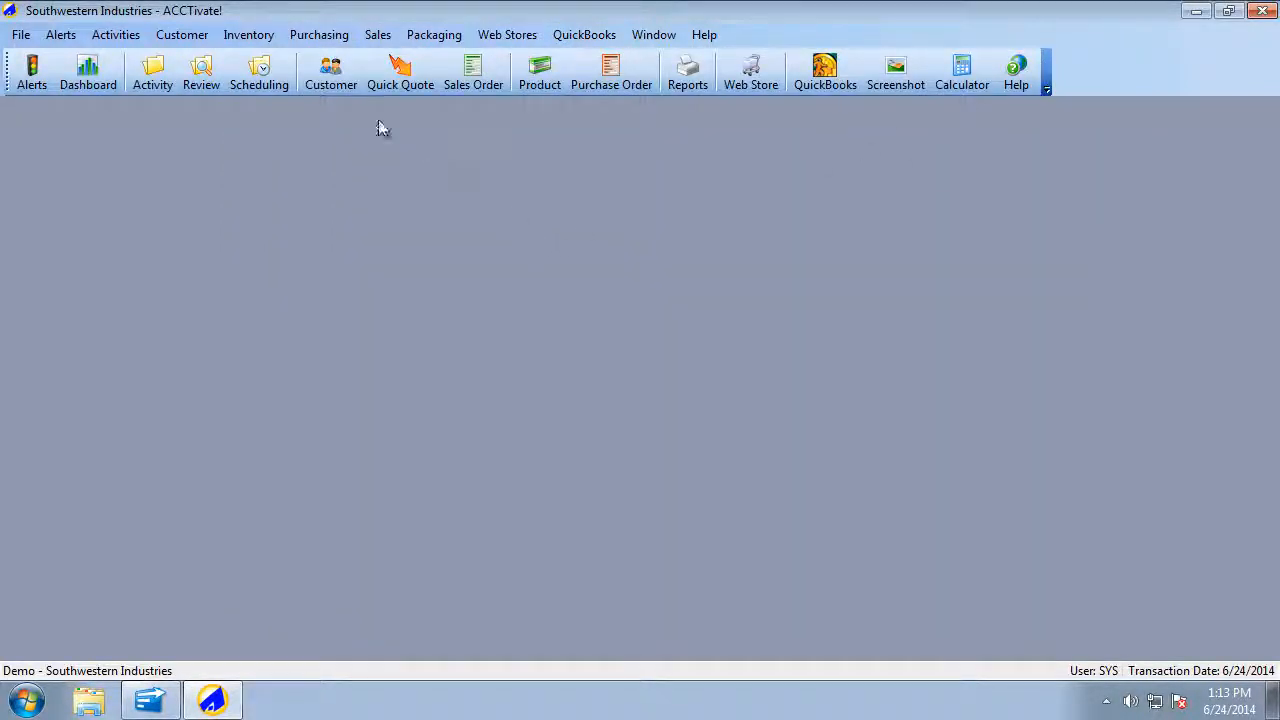
Look up the customer French Enterprises and check its currency, branch and default price code
{"action": "left_click", "coordinate": [322, 78]}
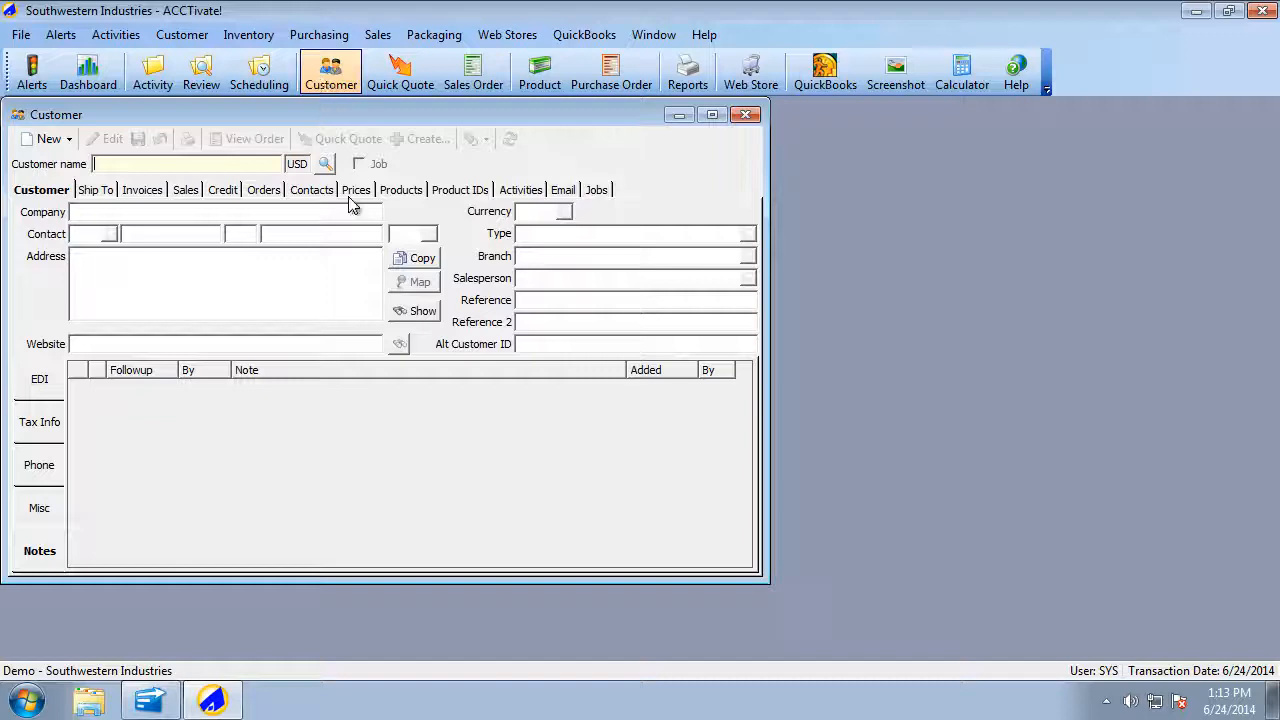
{"action": "left_click", "coordinate": [325, 164]}
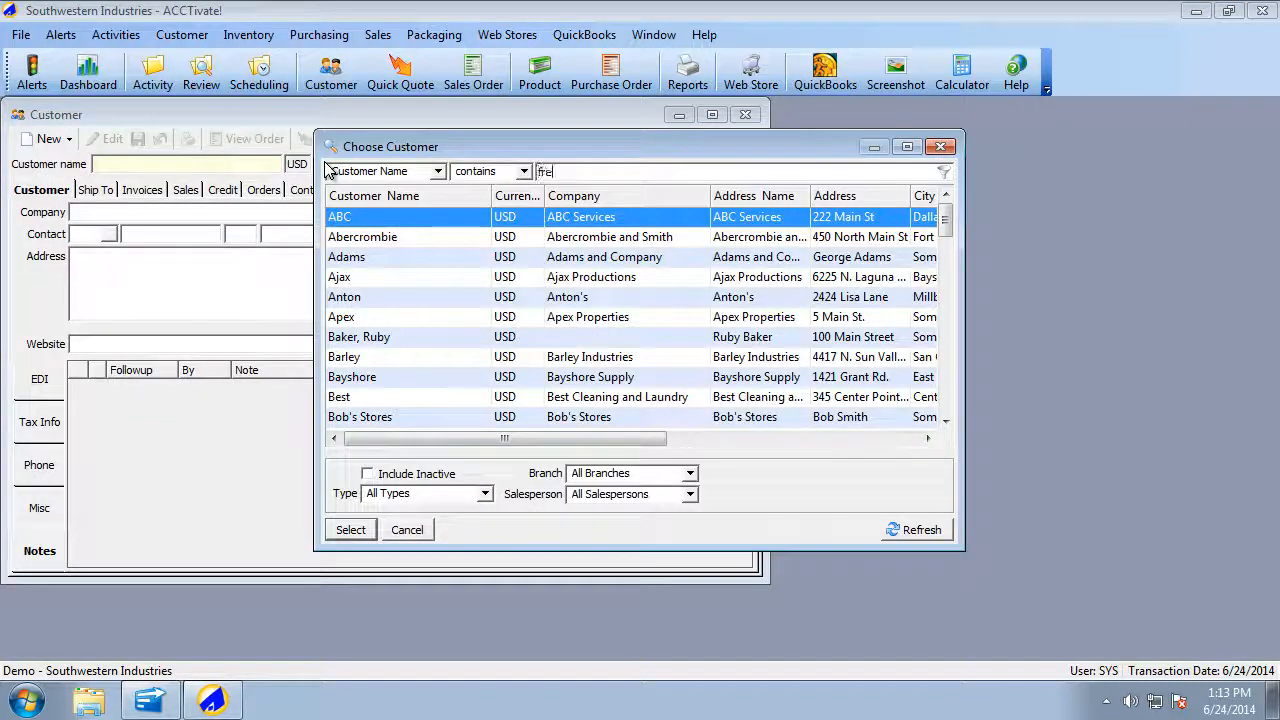
{"action": "type", "text": "french"}
{"action": "key", "text": "Return"}
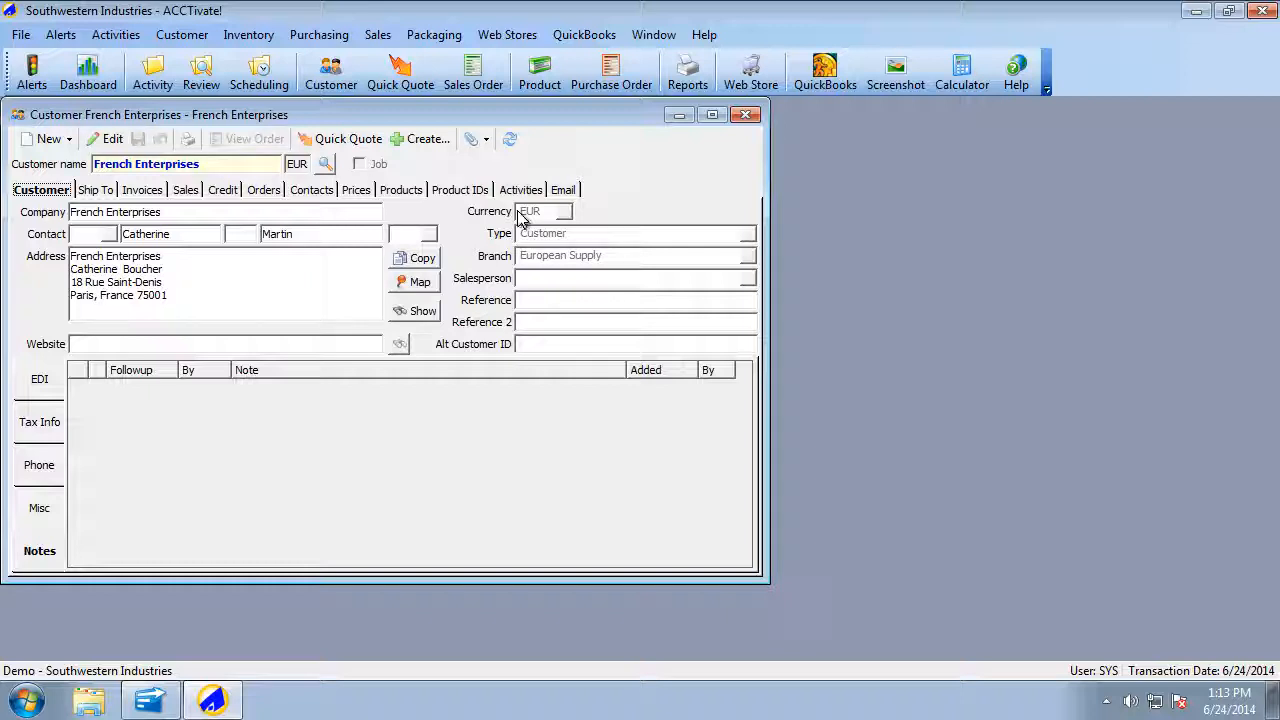
{"action": "left_click", "coordinate": [357, 190]}
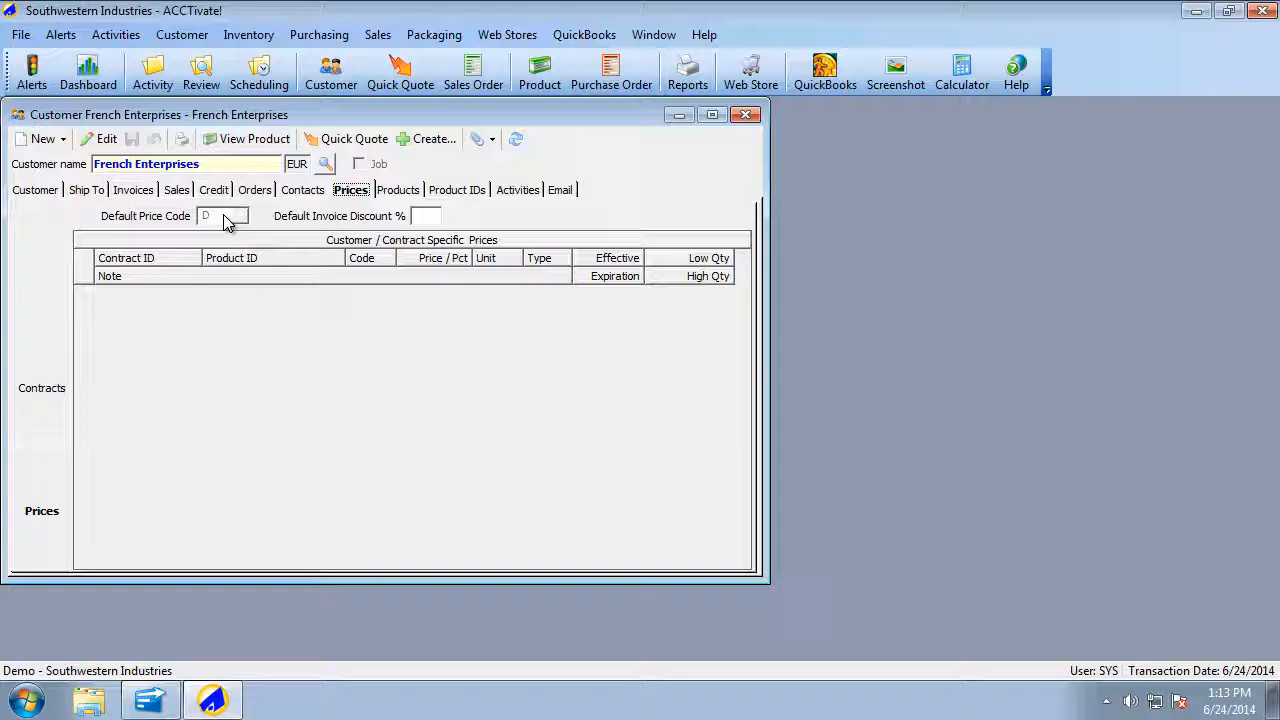
{"action": "left_click", "coordinate": [35, 193]}
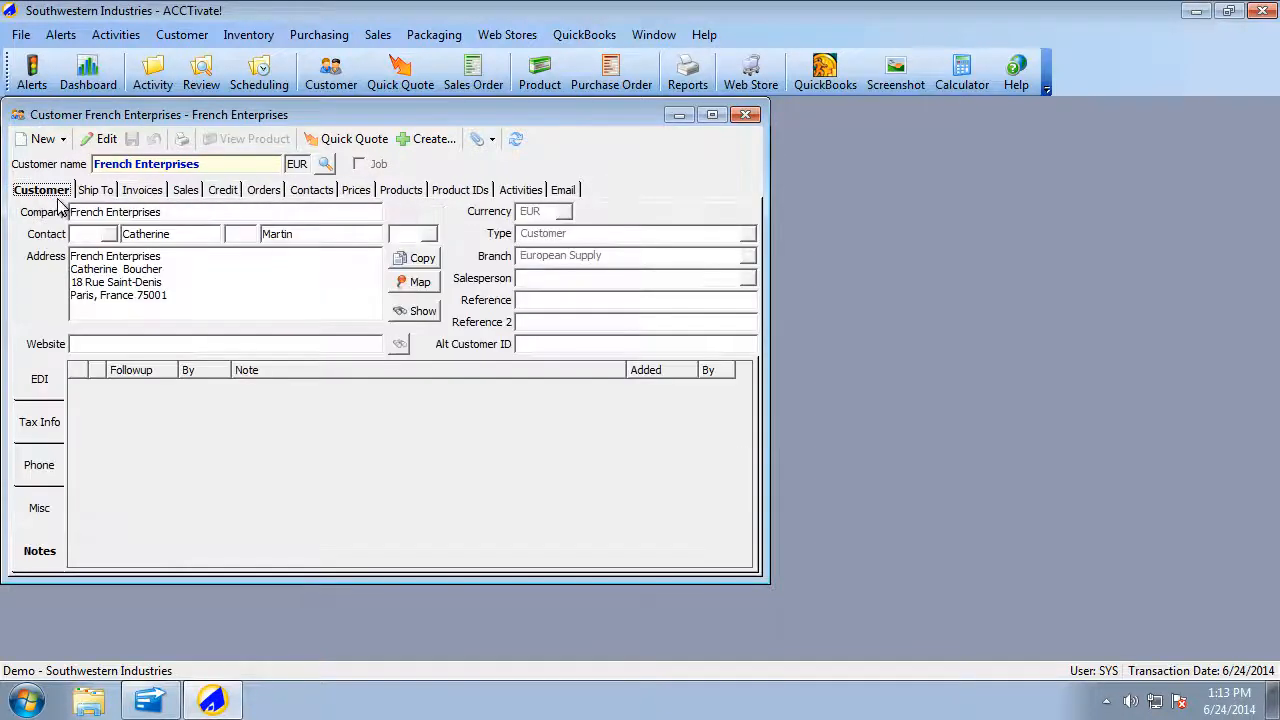
Look up product A121 and examine its prices by currency, closing the product and customer records when done
{"action": "left_click", "coordinate": [540, 75]}
{"action": "type", "text": "all1"}
{"action": "key", "text": "Tab"}
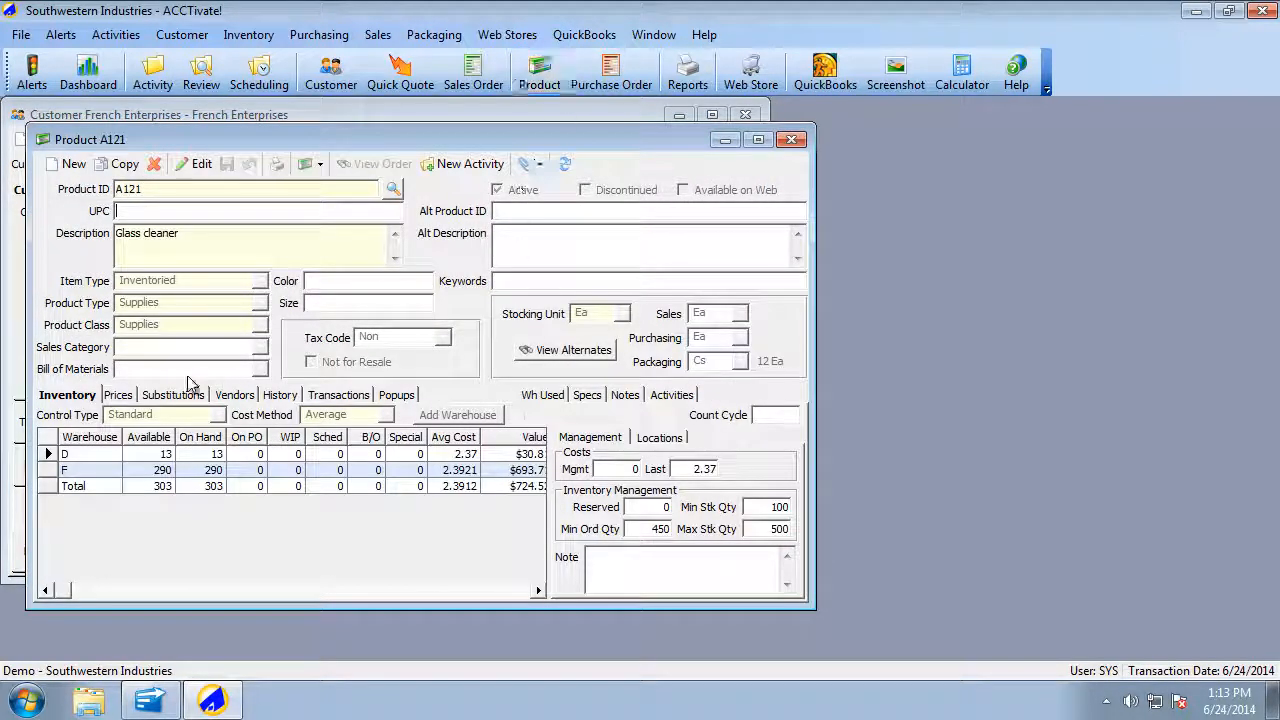
{"action": "left_click", "coordinate": [117, 395]}
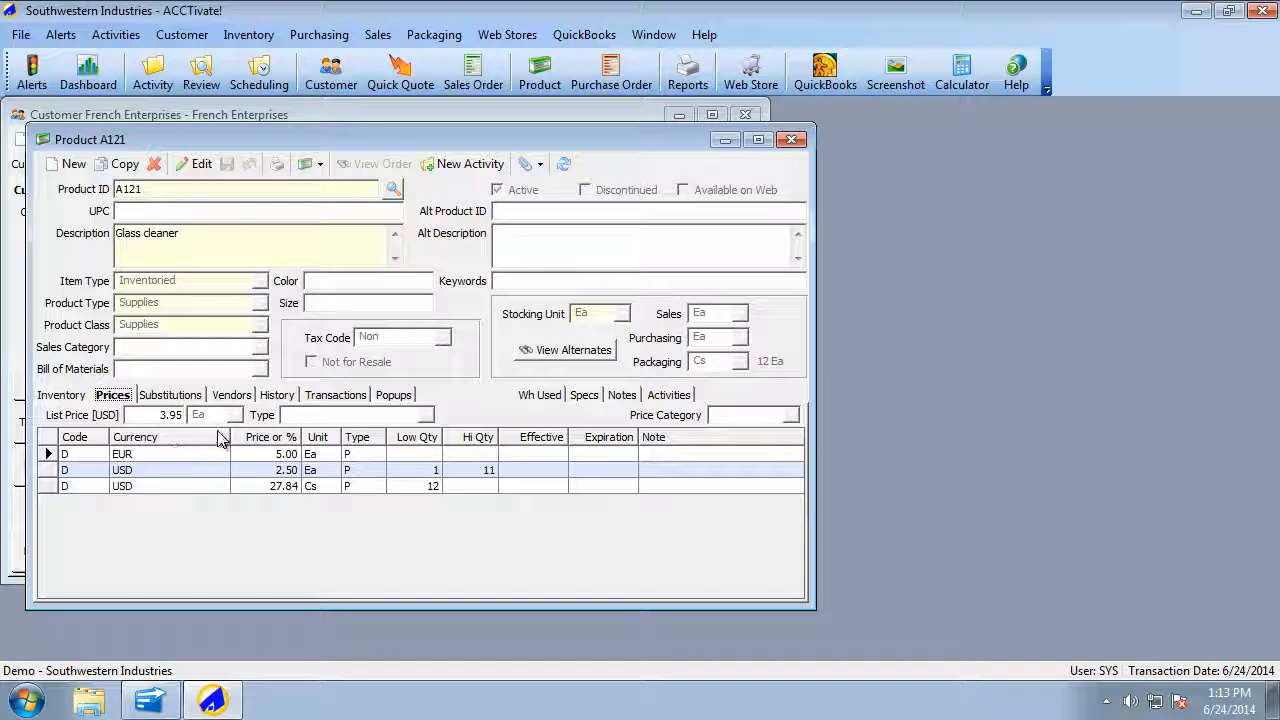
{"action": "left_click", "coordinate": [797, 141]}
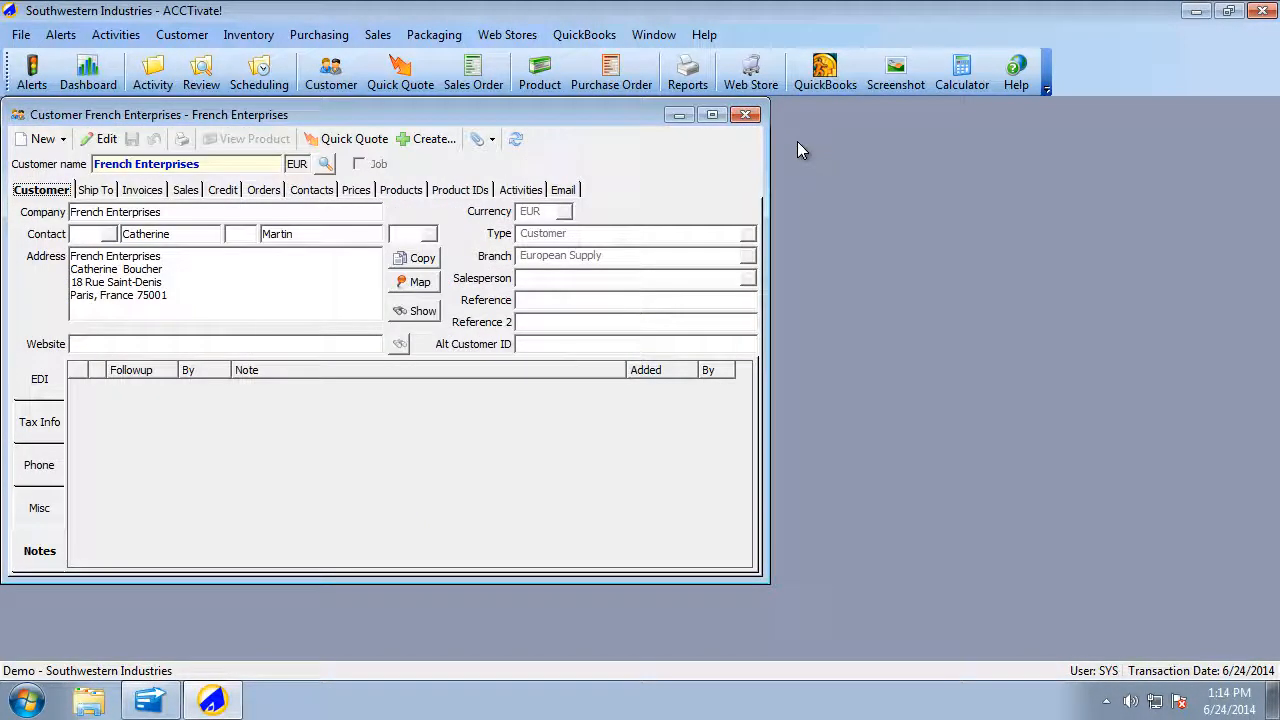
{"action": "left_click", "coordinate": [748, 116]}
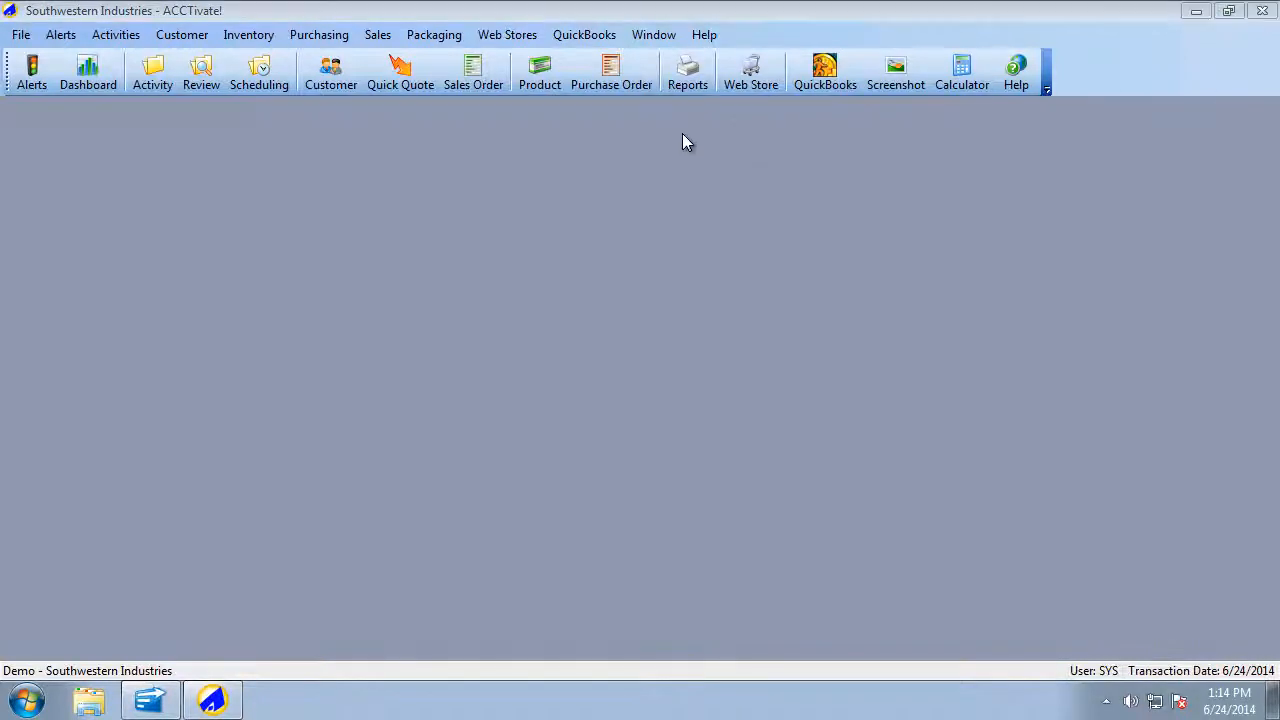
Create a new purchase order for the supplier Canadian Products
{"action": "left_click", "coordinate": [613, 82]}
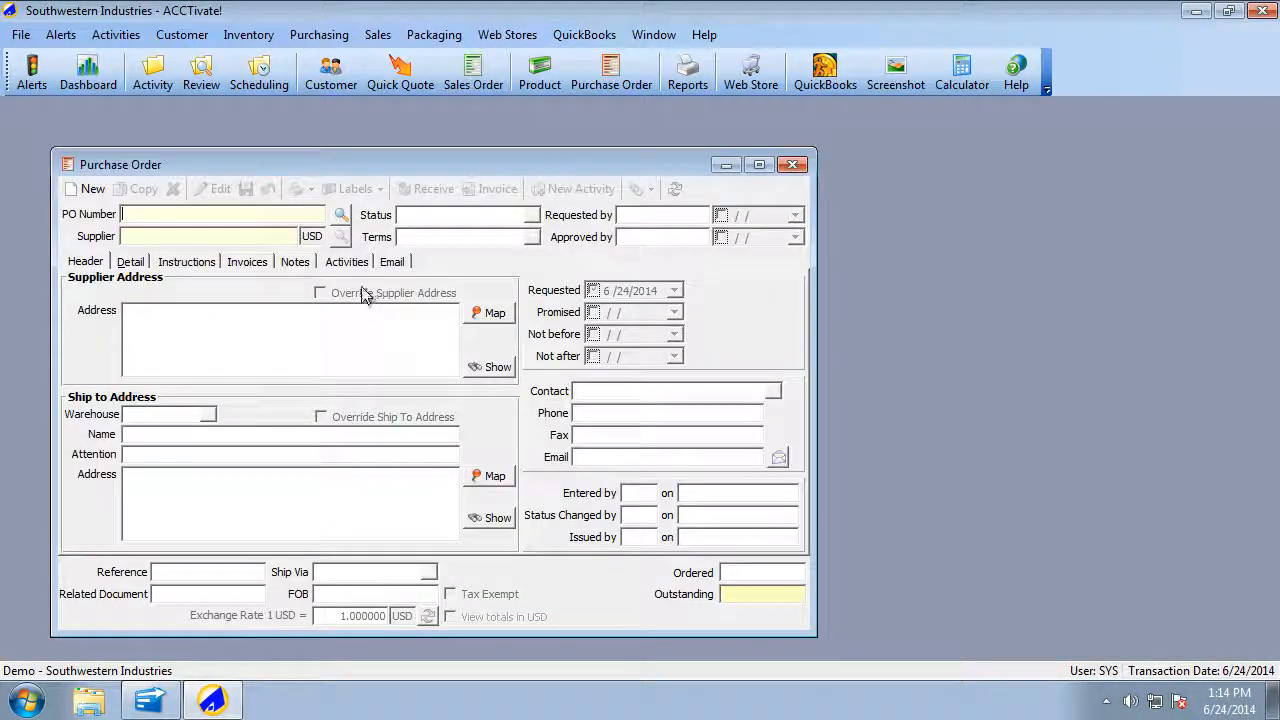
{"action": "left_click", "coordinate": [86, 188]}
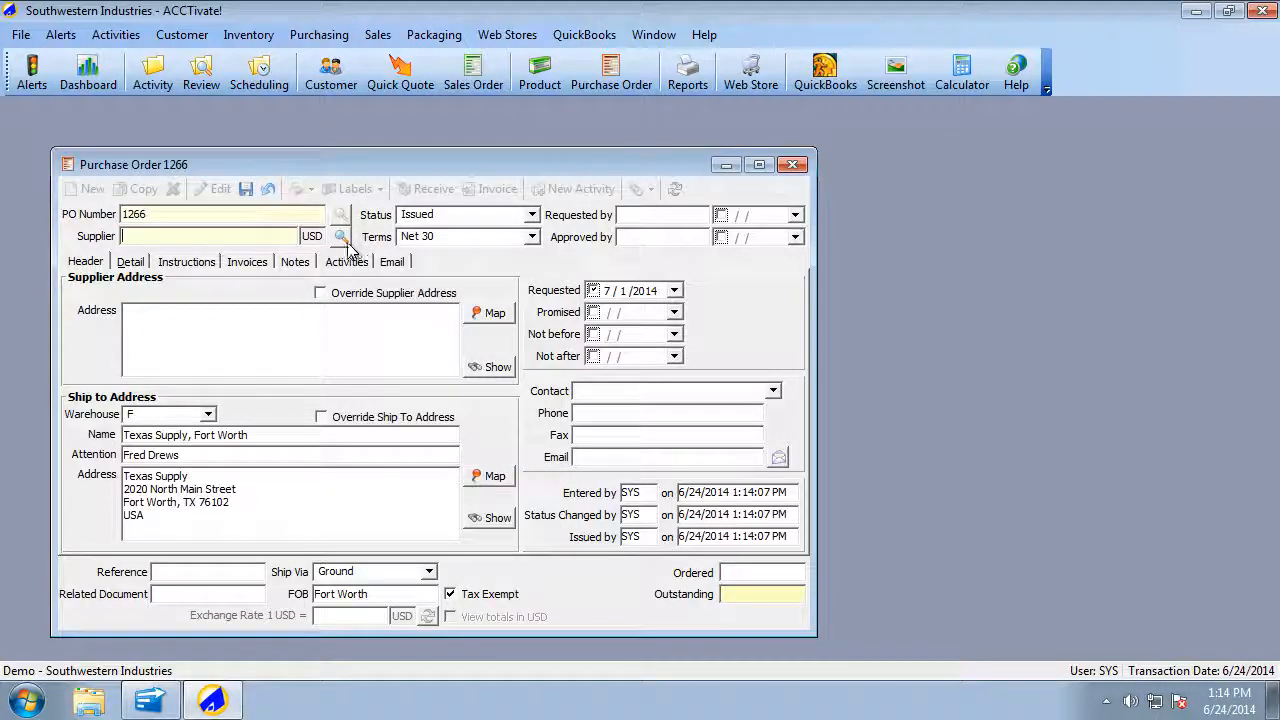
{"action": "left_click", "coordinate": [341, 240]}
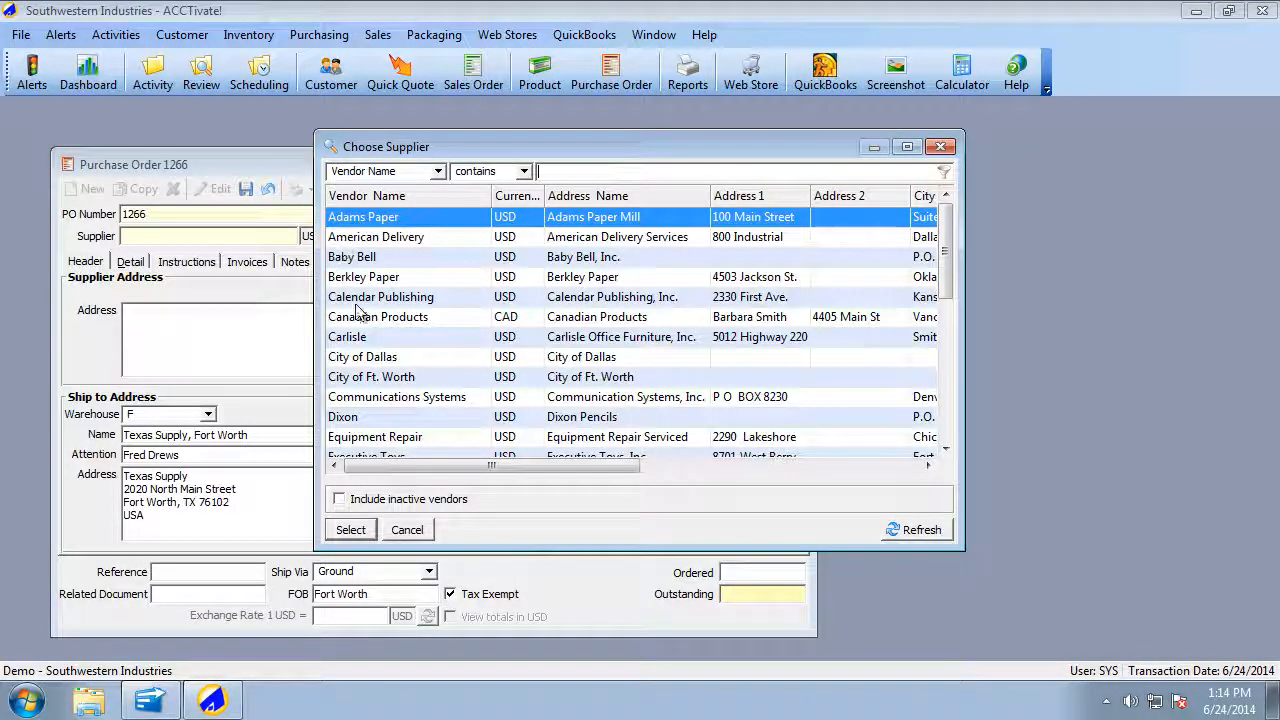
{"action": "double_click", "coordinate": [405, 317]}
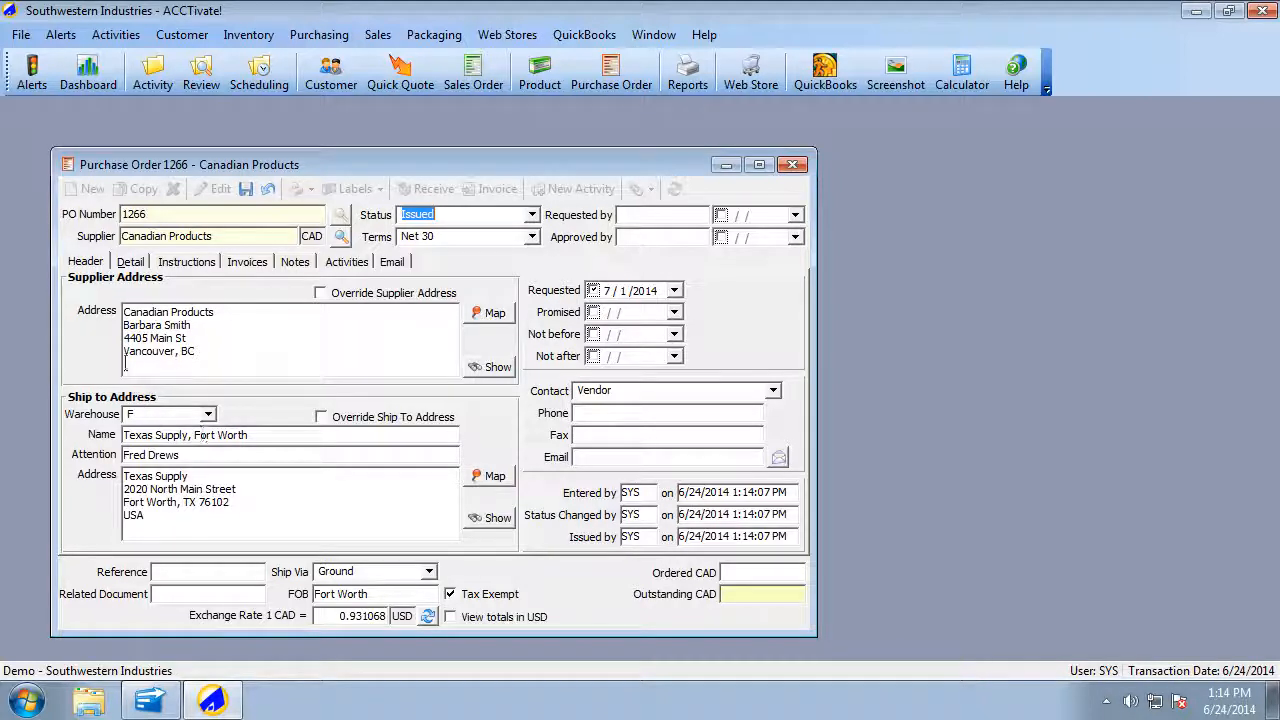
Add product A121 to the purchase order details with an ordered quantity of 20
{"action": "left_click", "coordinate": [130, 262]}
{"action": "left_click", "coordinate": [182, 342]}
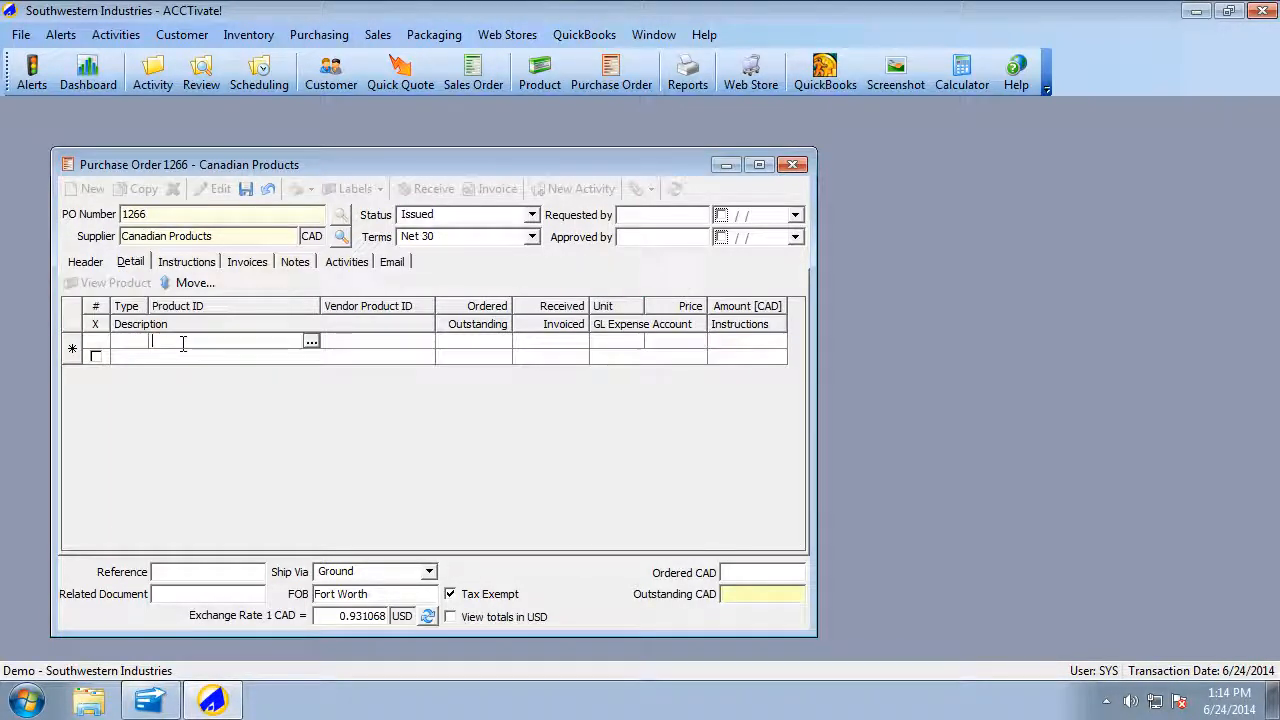
{"action": "type", "text": "a121"}
{"action": "key", "text": "Tab"}
{"action": "key", "text": "Tab"}
{"action": "key", "text": "Tab"}
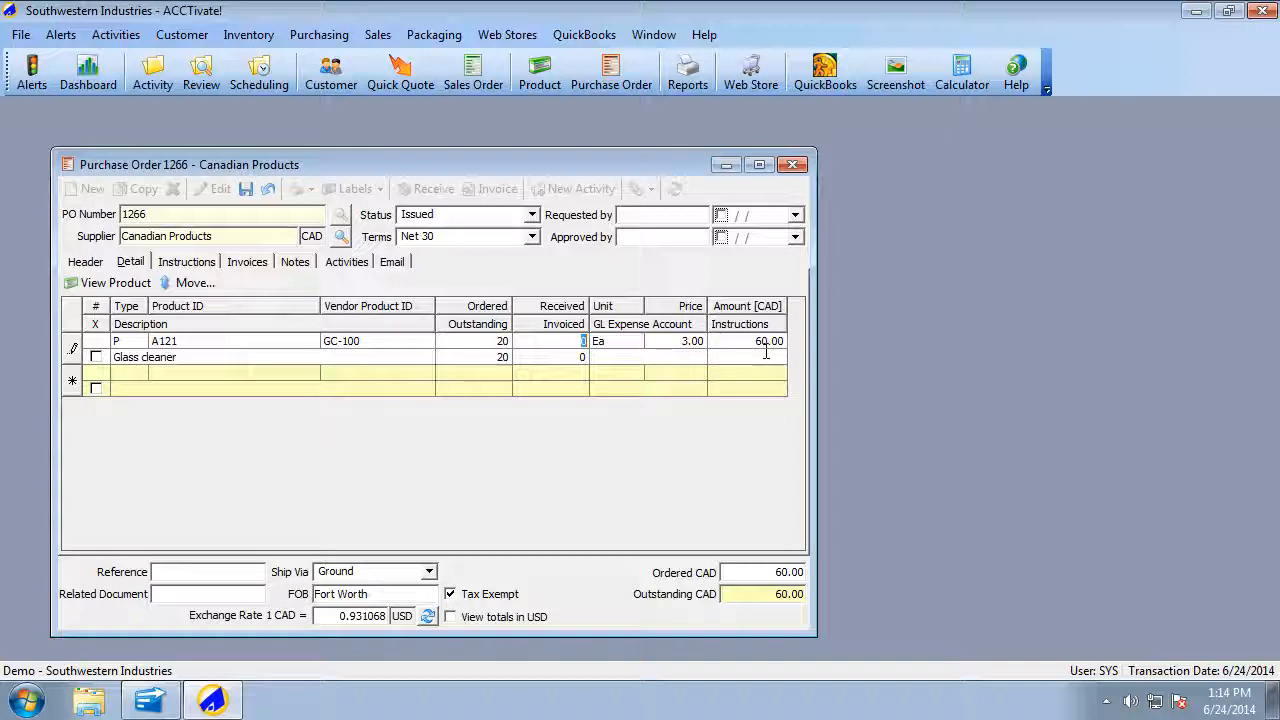
Check the purchase order totals in USD, return them to CAD, and save the order
{"action": "left_click", "coordinate": [451, 616]}
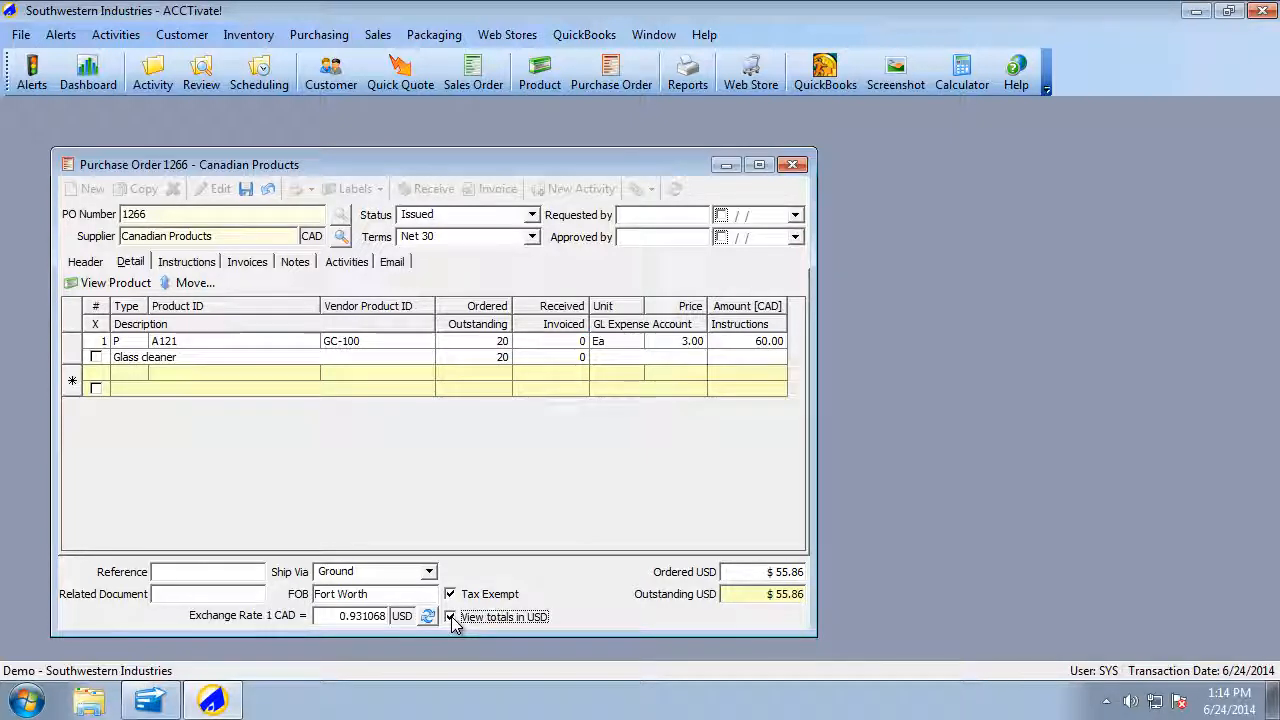
{"action": "left_click", "coordinate": [451, 616]}
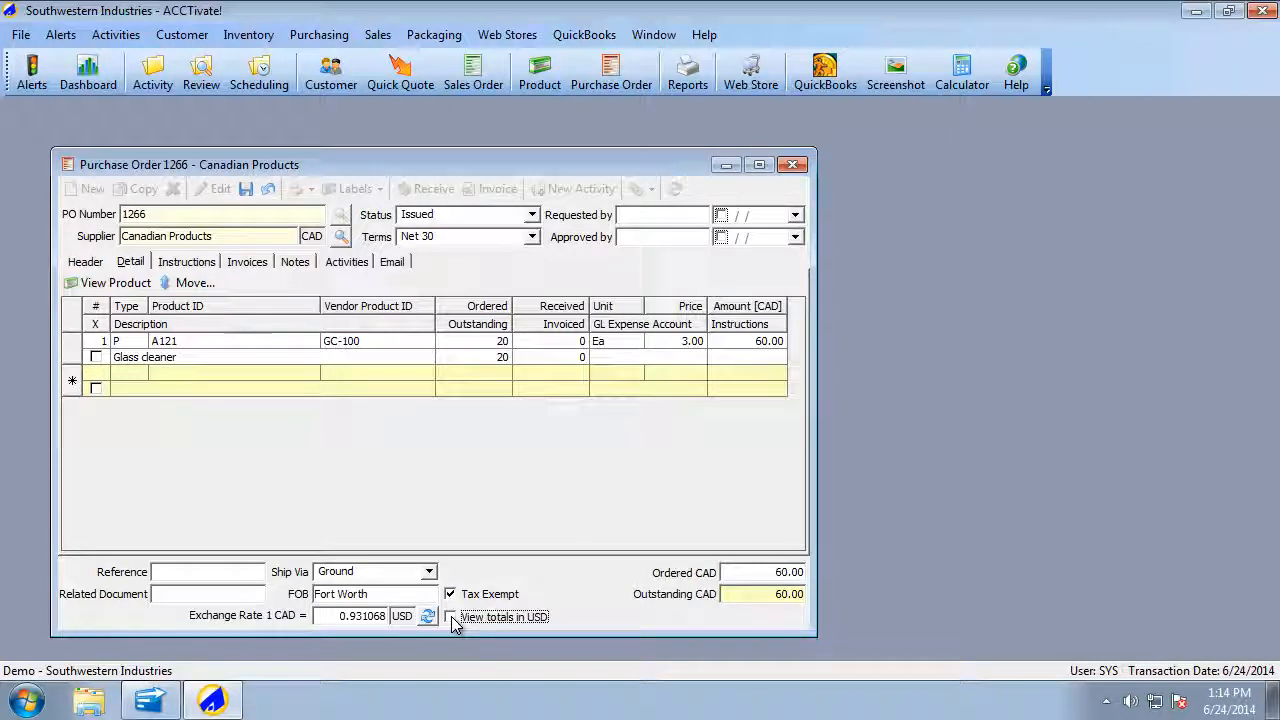
{"action": "left_click", "coordinate": [245, 188]}
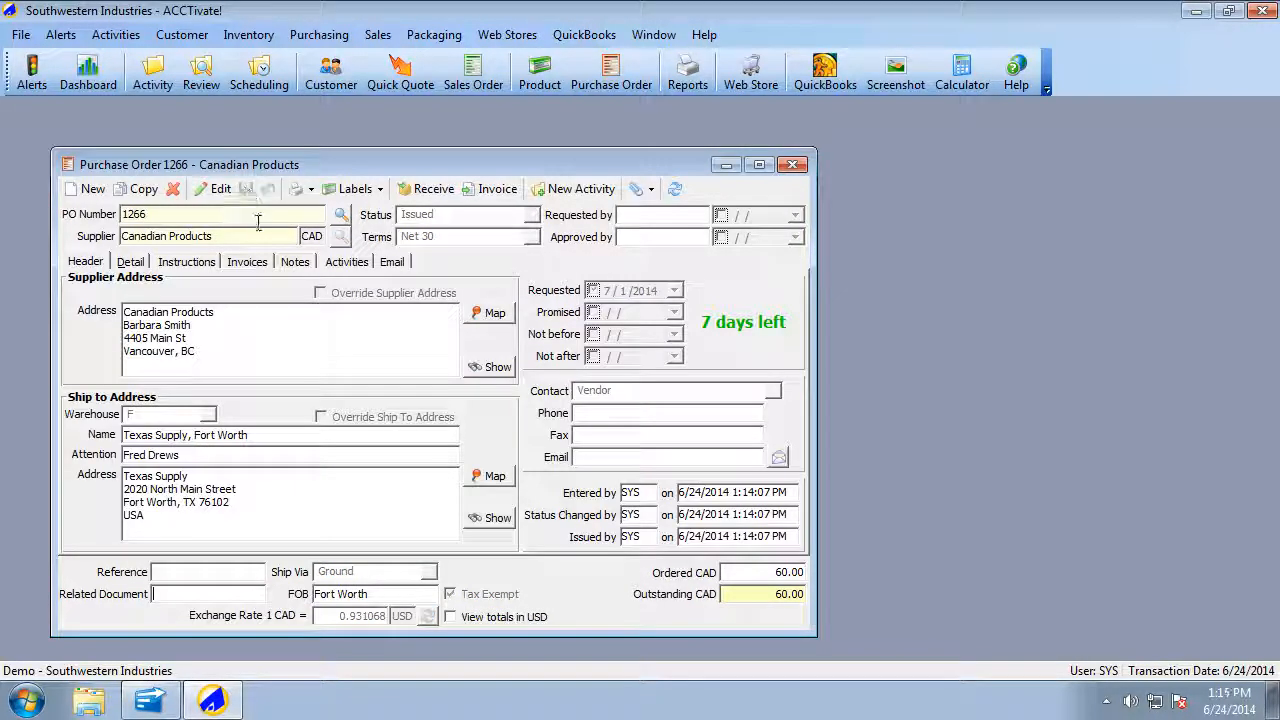
Receive the full Canadian Products order with a refreshed exchange rate and post the inventory receipt
{"action": "left_click", "coordinate": [441, 187]}
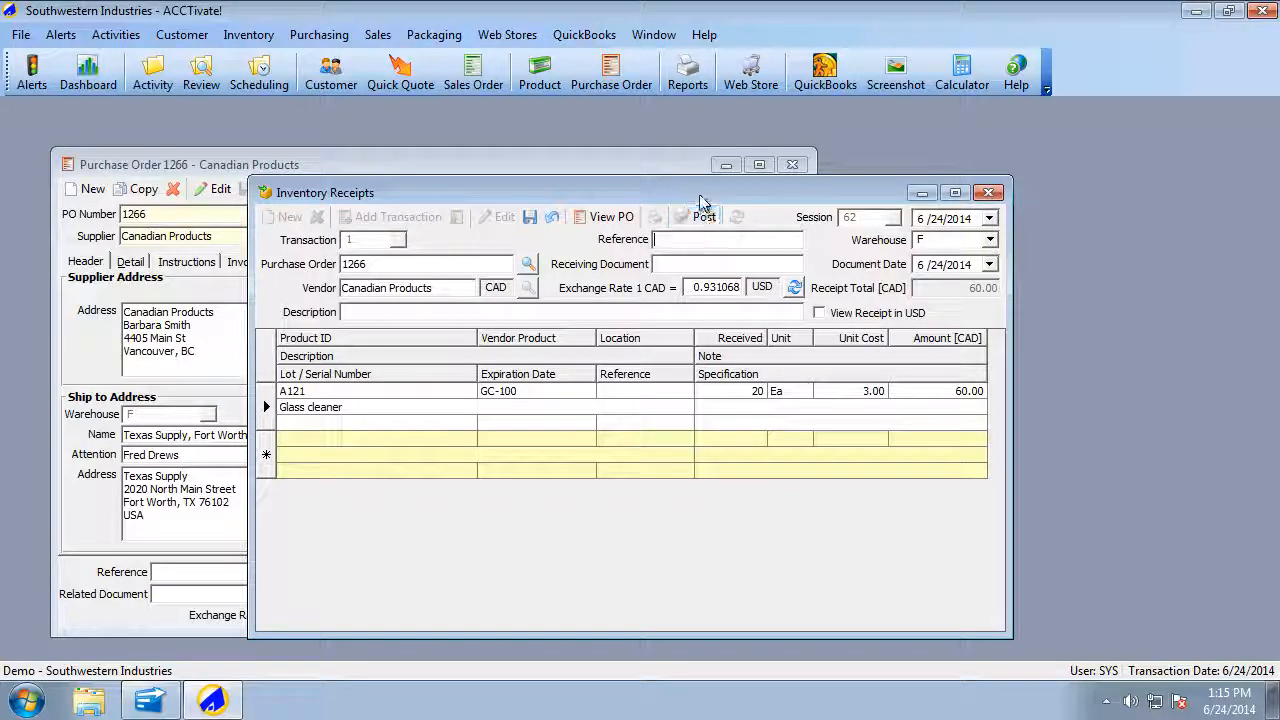
{"action": "left_click", "coordinate": [797, 288]}
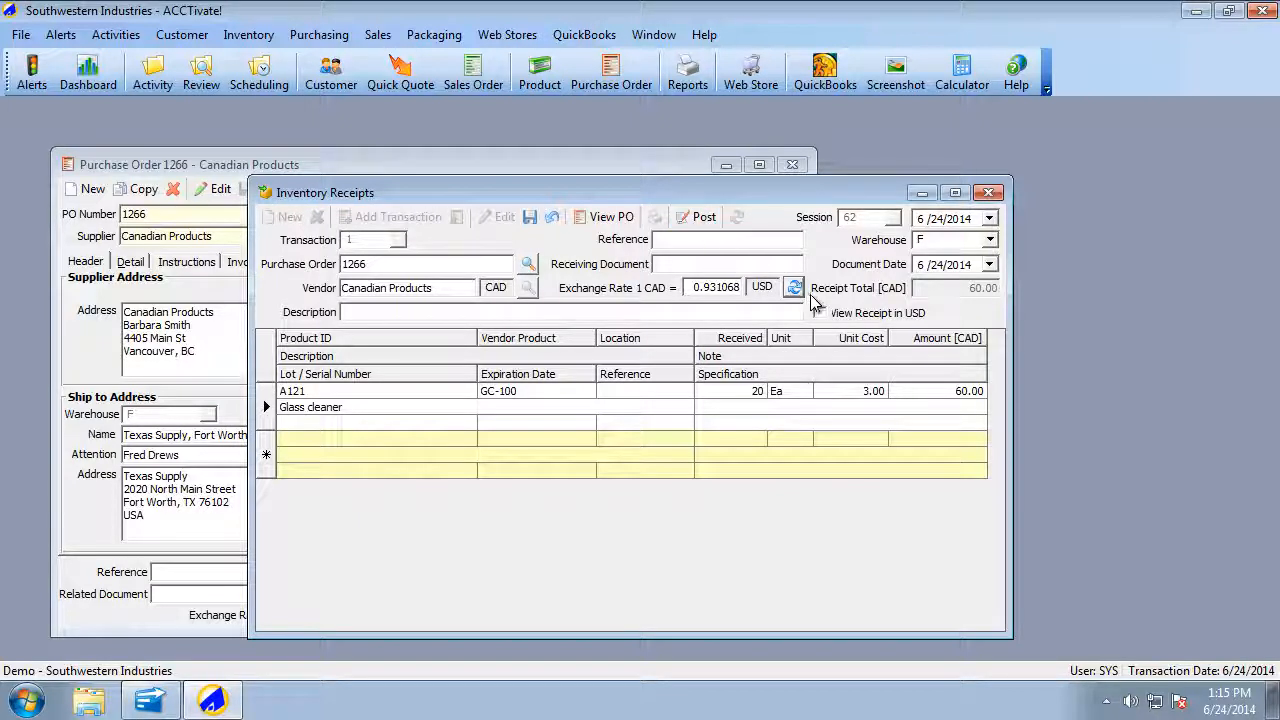
{"action": "left_click", "coordinate": [698, 218]}
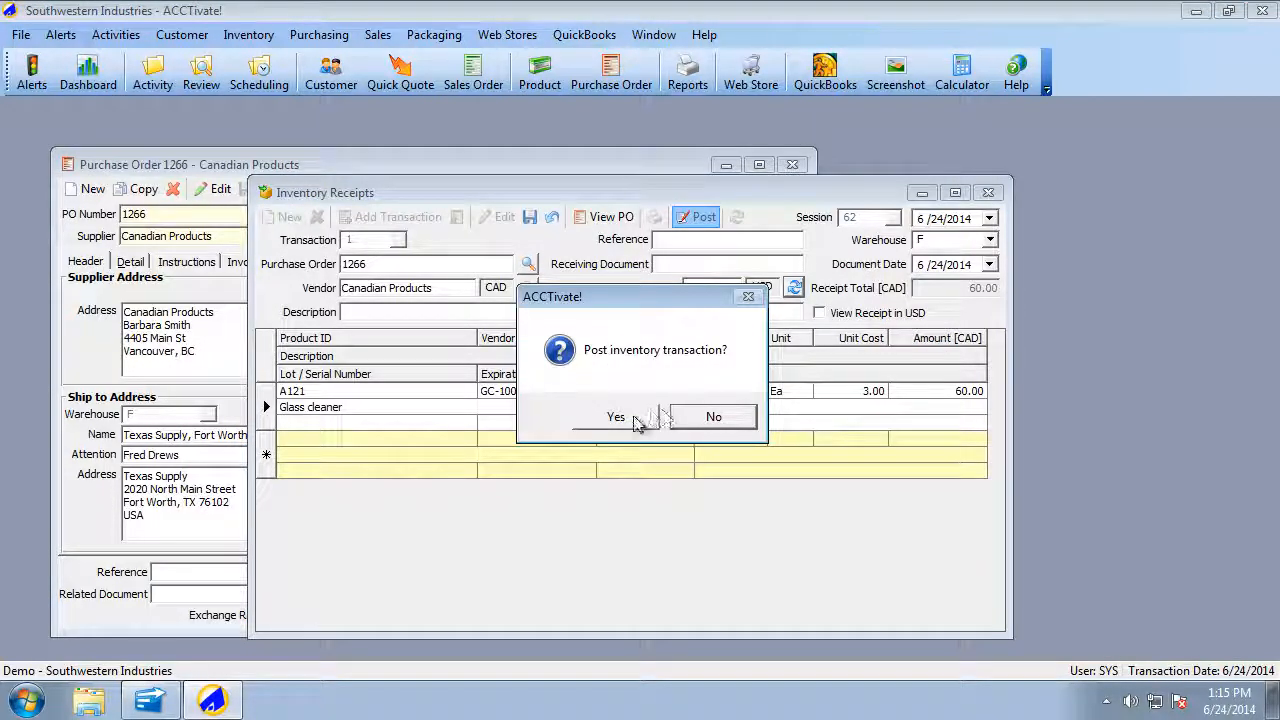
{"action": "left_click", "coordinate": [616, 417]}
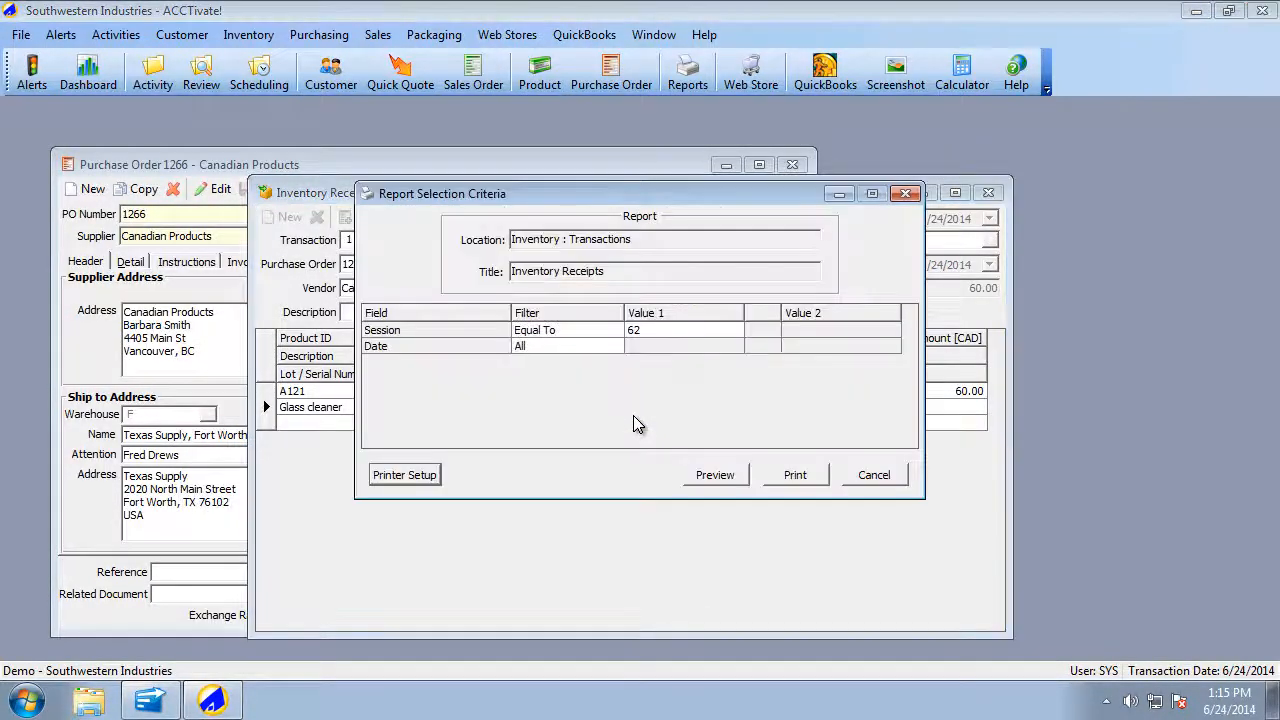
Preview the Inventory Receipts report to check the CAD and USD costs, closing the report and receipts window when done
{"action": "left_click", "coordinate": [727, 478]}
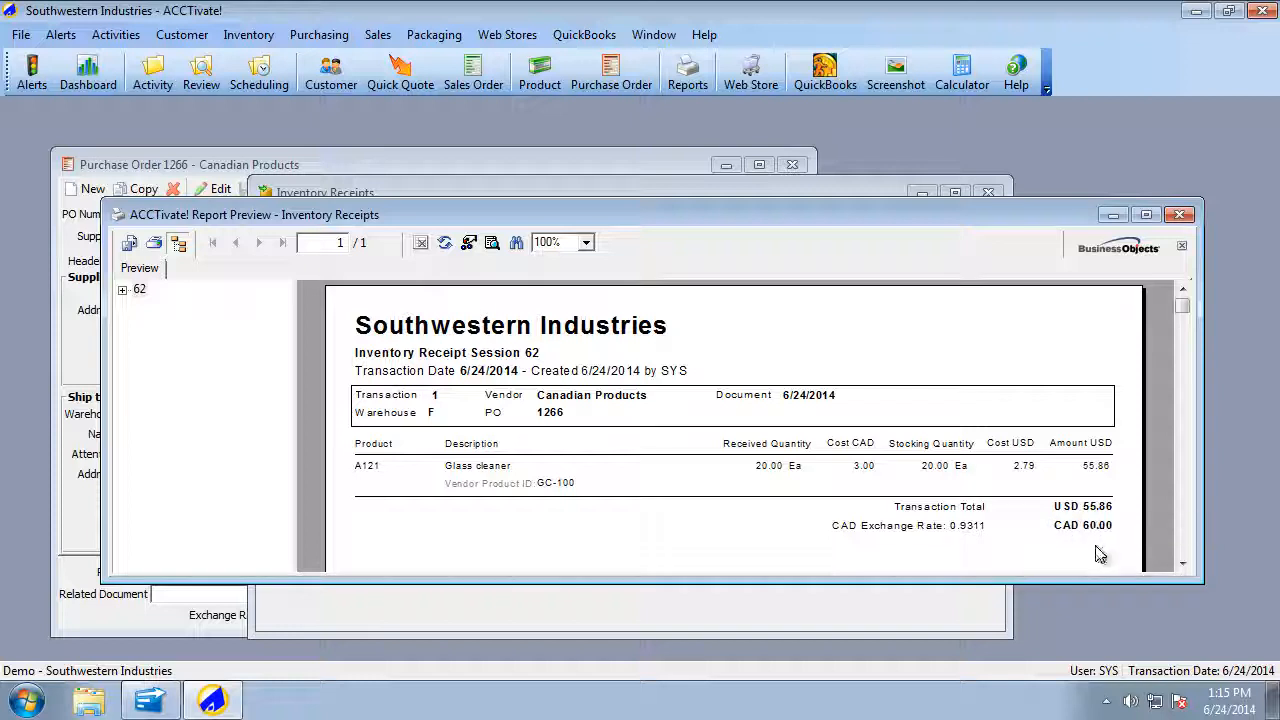
{"action": "left_click", "coordinate": [1183, 217]}
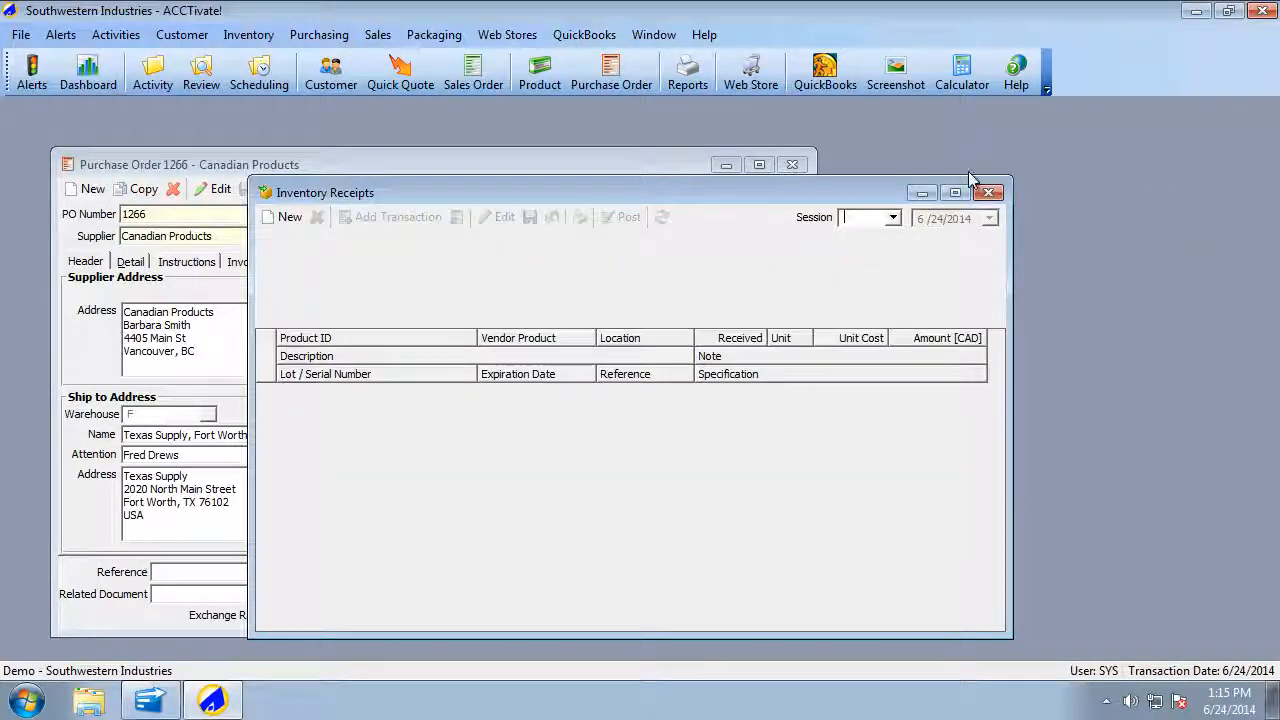
{"action": "left_click", "coordinate": [987, 192]}
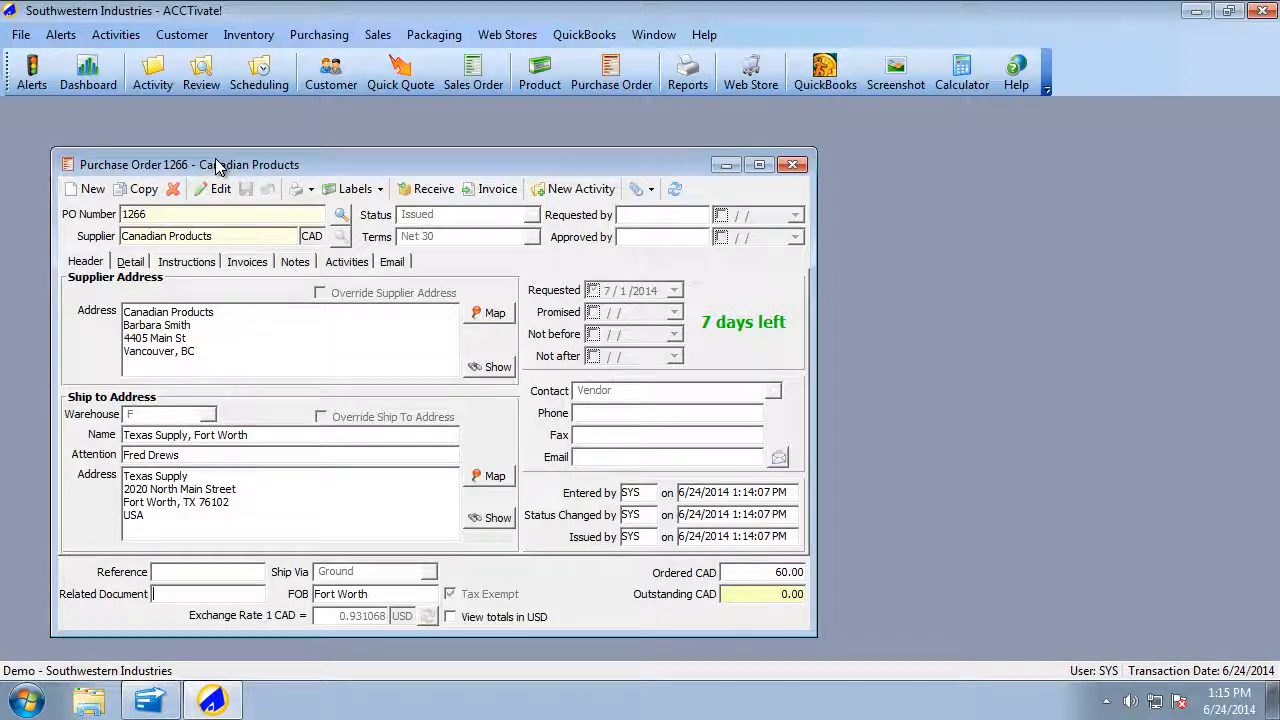
Switch to QuickBooks and download the latest exchange rates for the active currencies
{"action": "left_click_drag", "start_coordinate": [219, 150], "coordinate": [213, 122]}
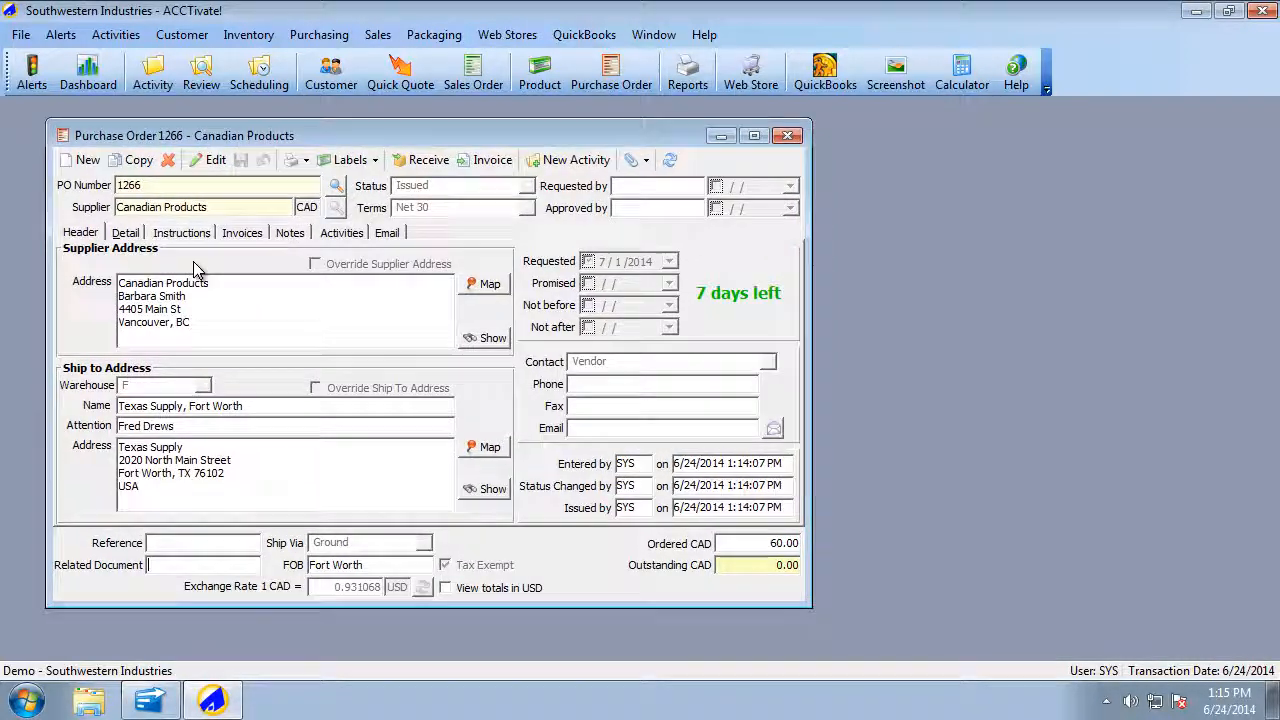
{"action": "left_click", "coordinate": [149, 700]}
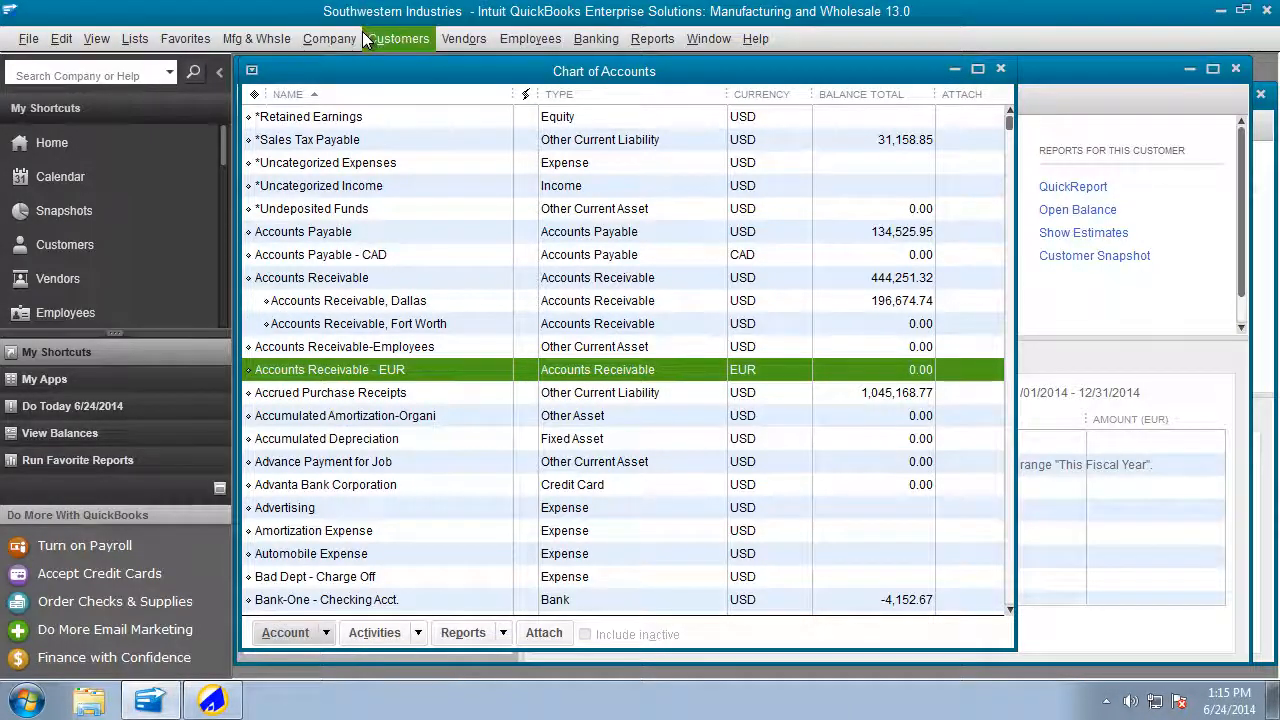
{"action": "left_click", "coordinate": [337, 38]}
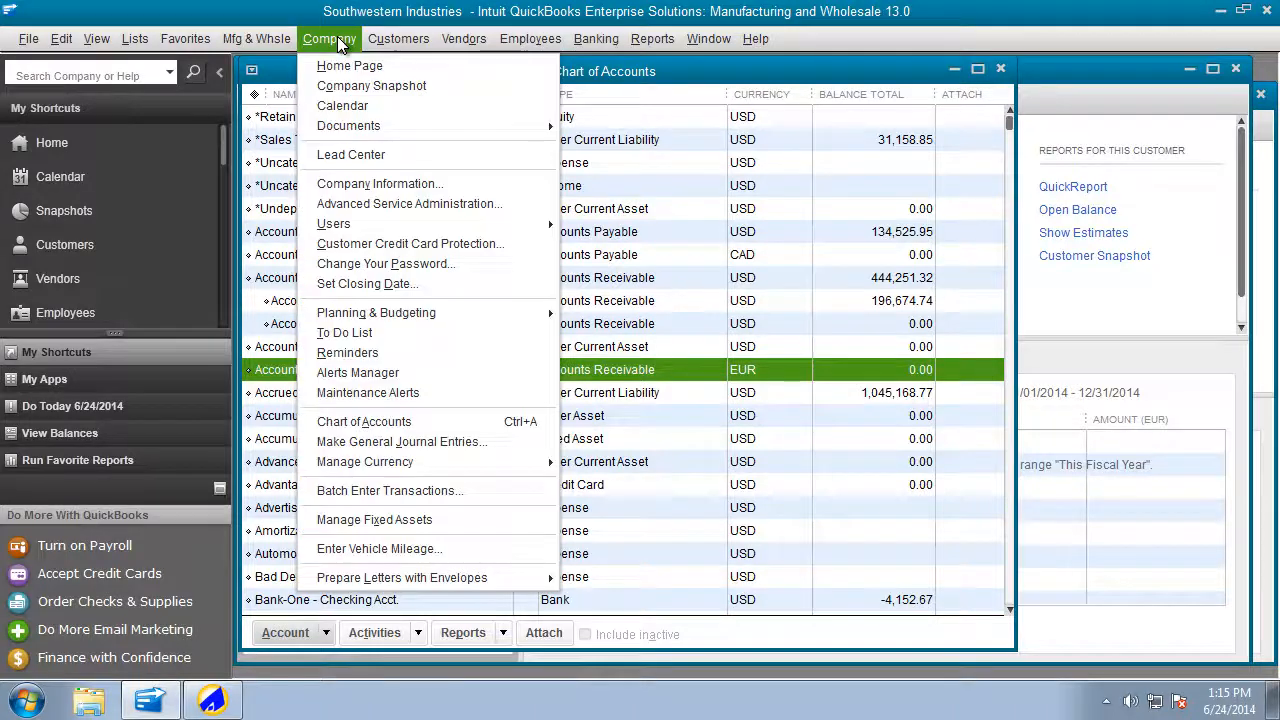
{"action": "mouse_move", "coordinate": [360, 461]}
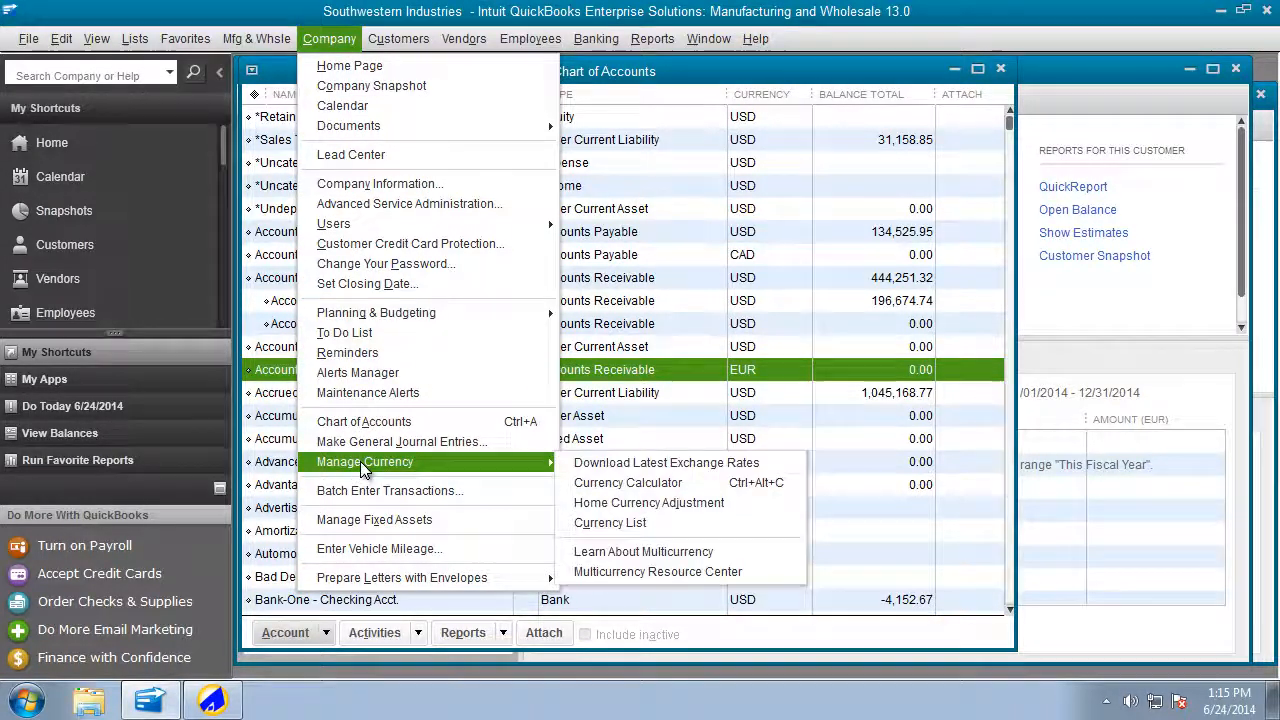
{"action": "left_click", "coordinate": [615, 466]}
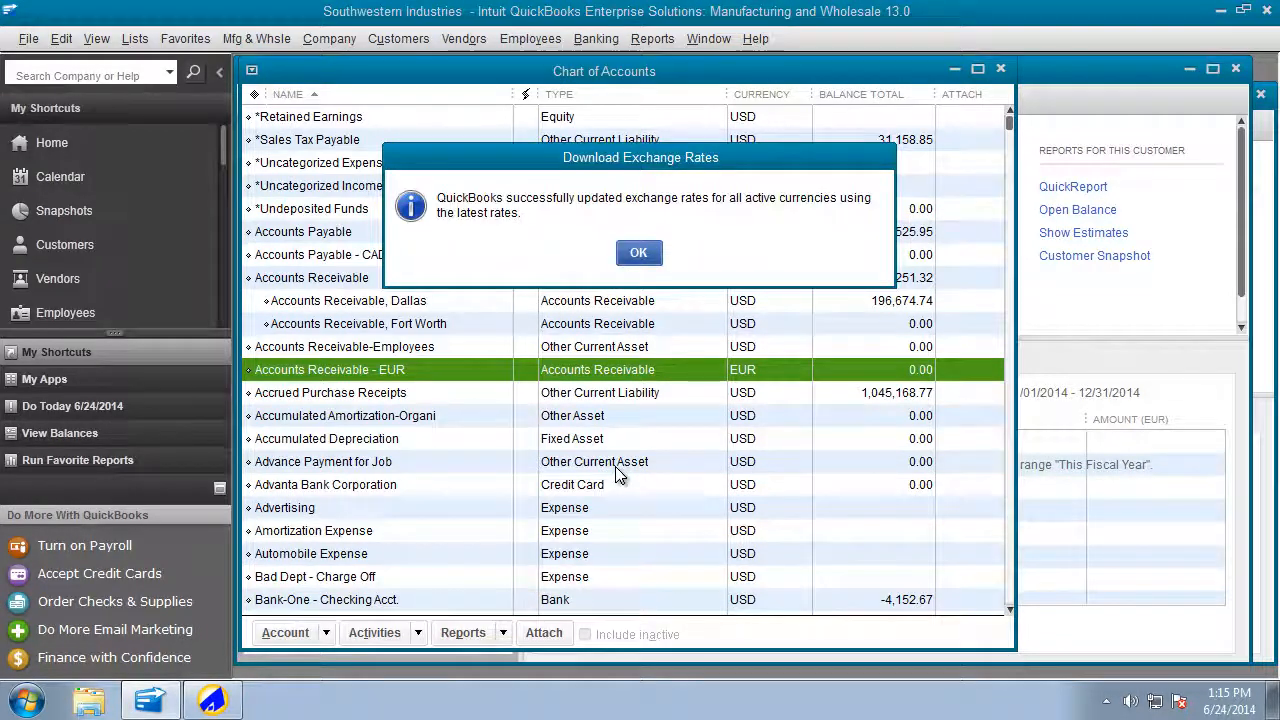
{"action": "left_click", "coordinate": [640, 254]}
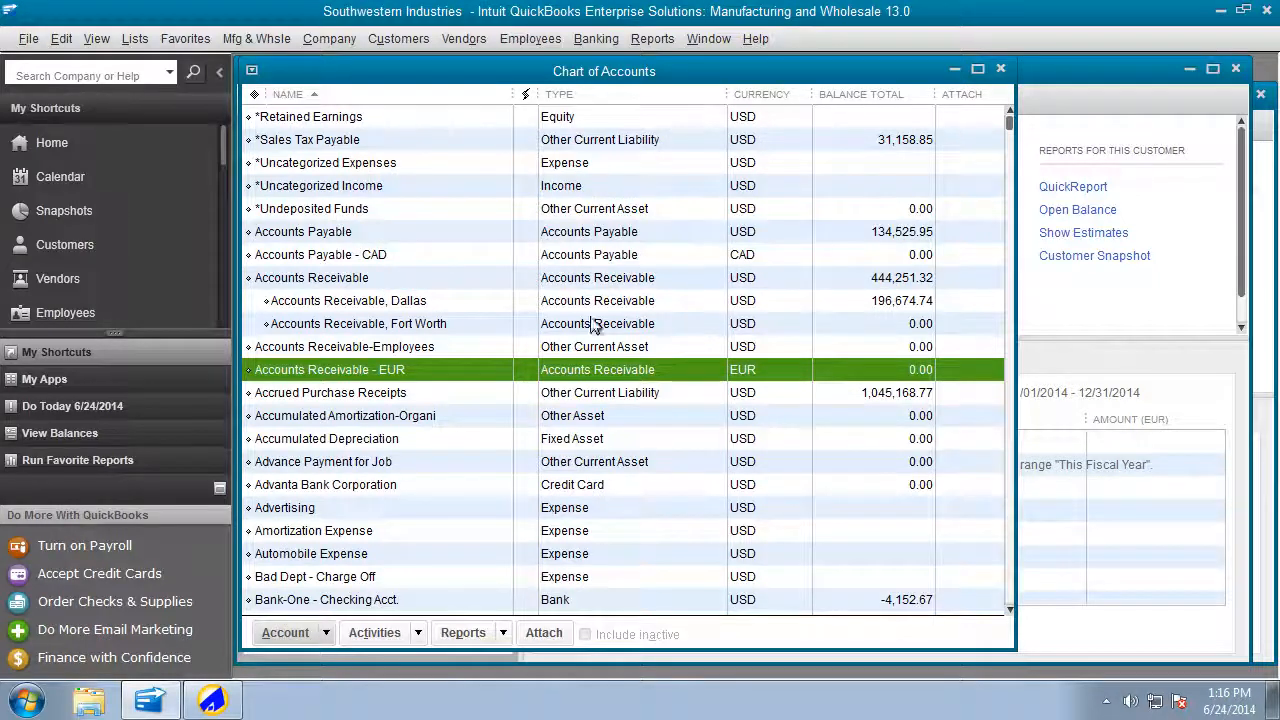
Switch back to ACCTivate! and run a full synchronization with QuickBooks, closing the synchronization window when done
{"action": "left_click", "coordinate": [214, 702]}
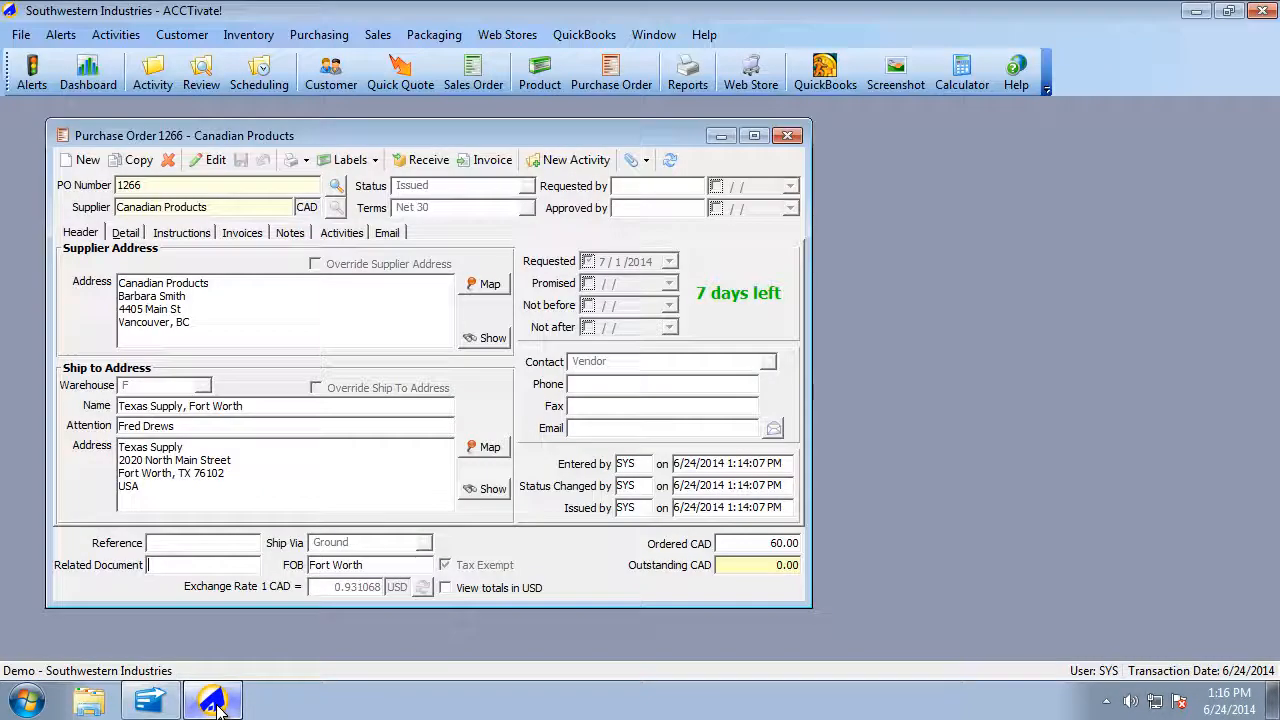
{"action": "left_click", "coordinate": [585, 35]}
{"action": "left_click", "coordinate": [585, 79]}
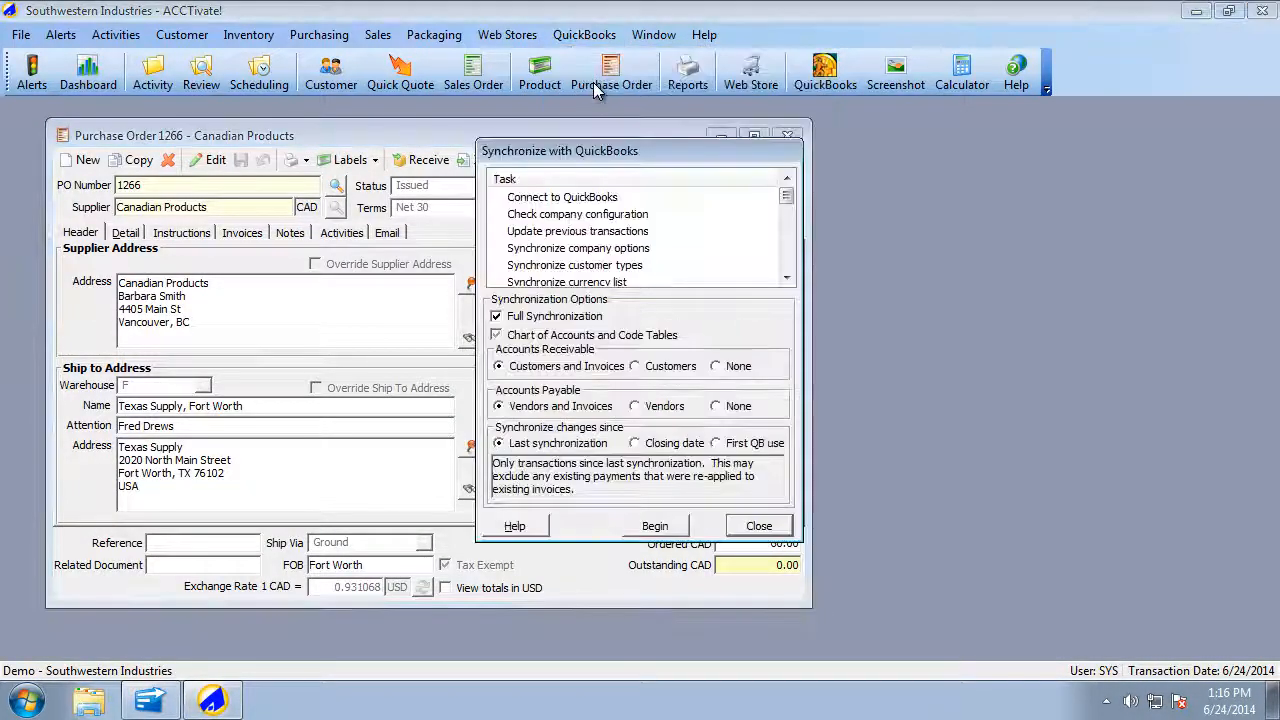
{"action": "left_click", "coordinate": [640, 527]}
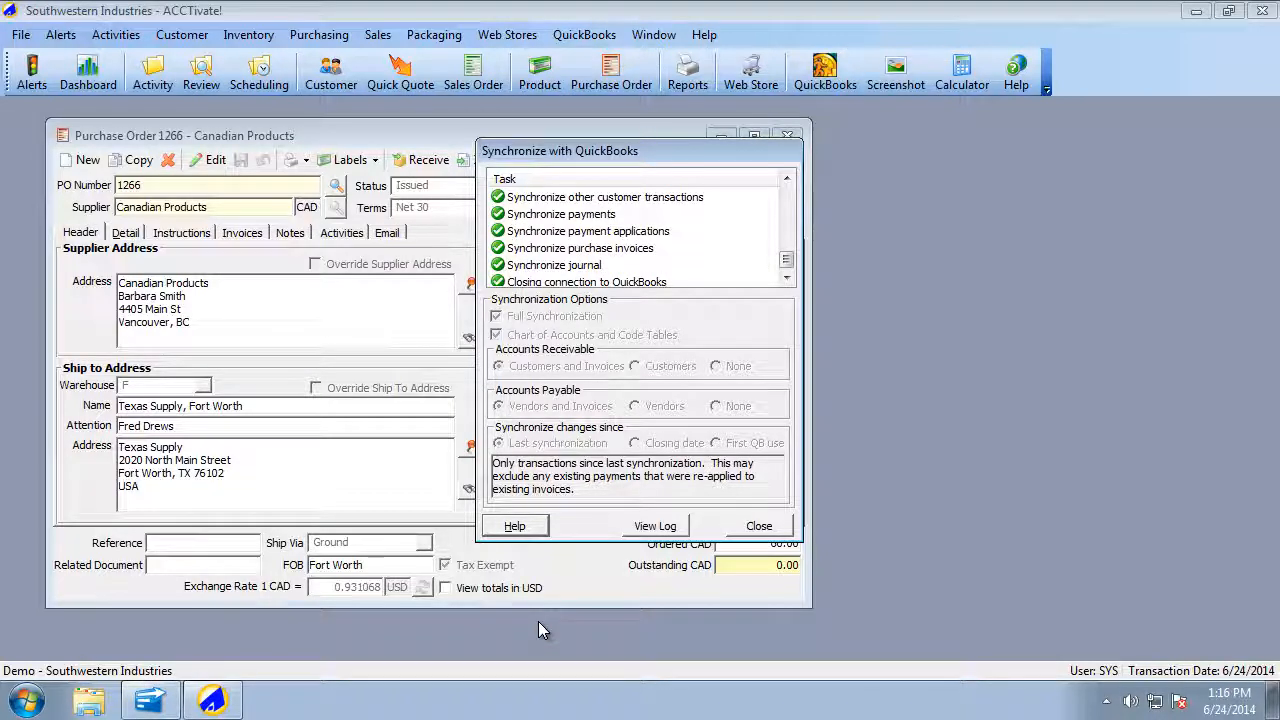
{"action": "left_click", "coordinate": [759, 526]}
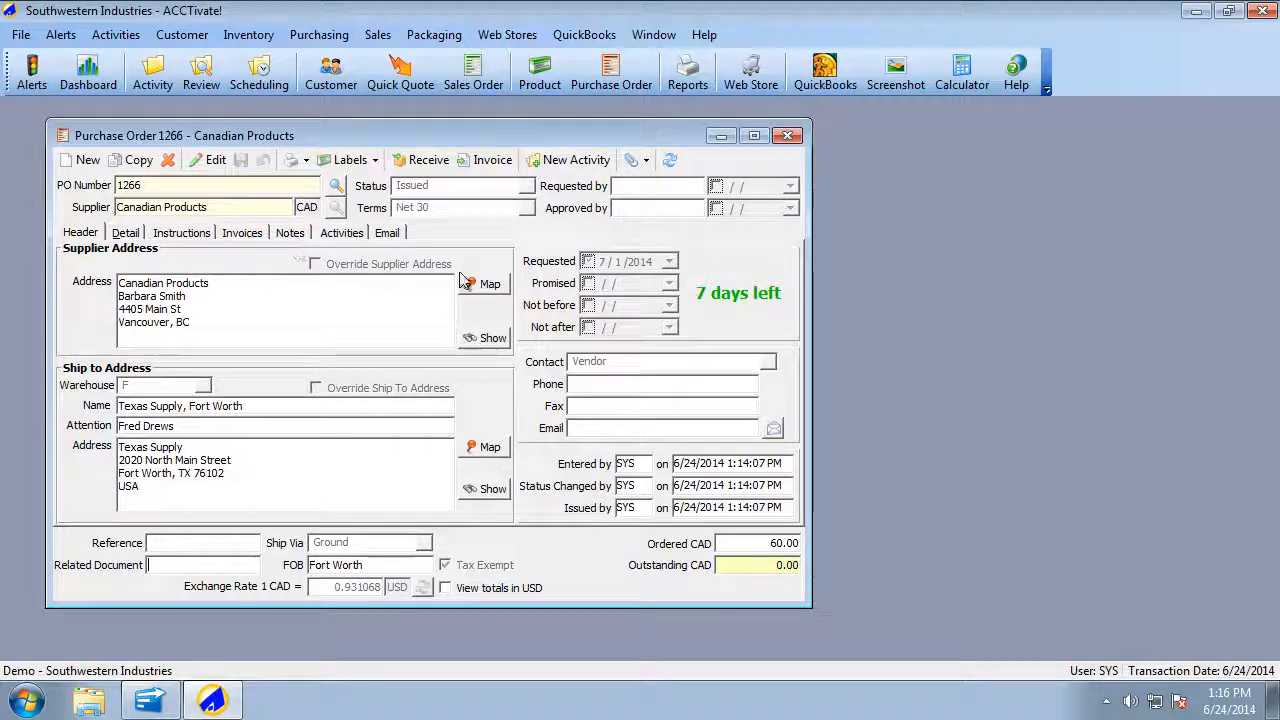
Start a purchase invoice from the Canadian Products order, review its line details, and check the totals in USD before returning them to CAD
{"action": "left_click", "coordinate": [494, 161]}
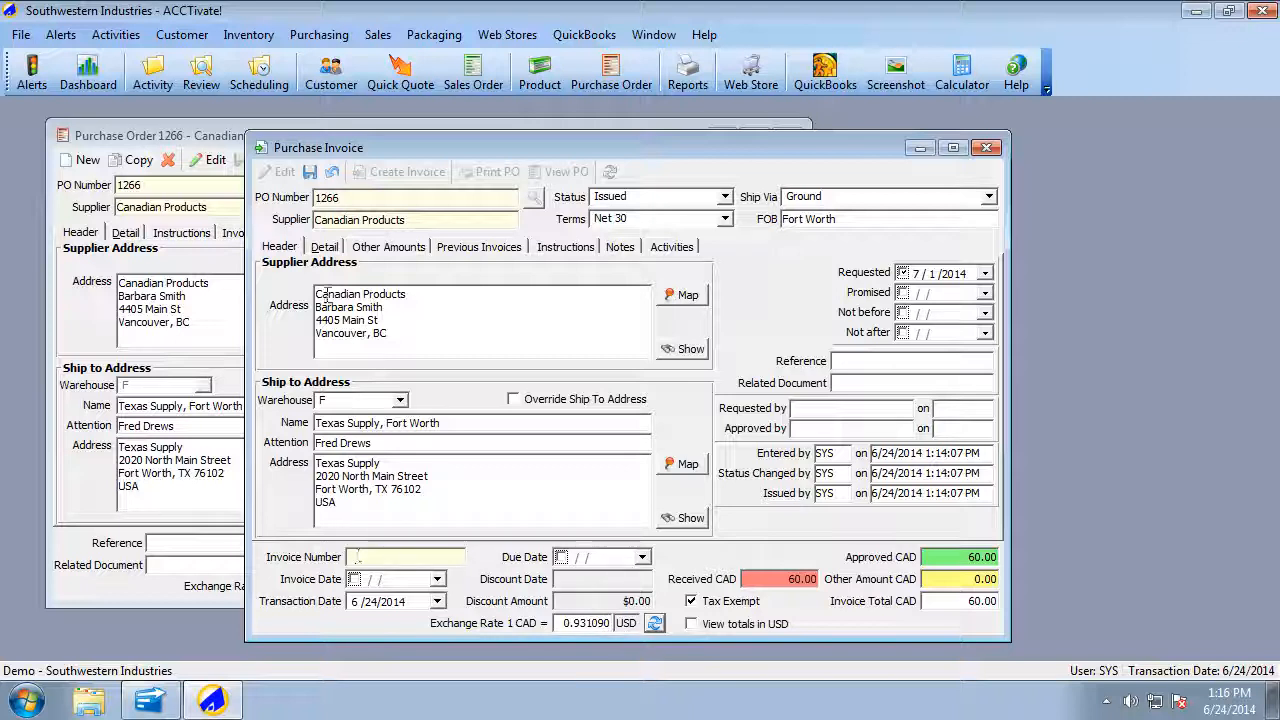
{"action": "left_click", "coordinate": [325, 246]}
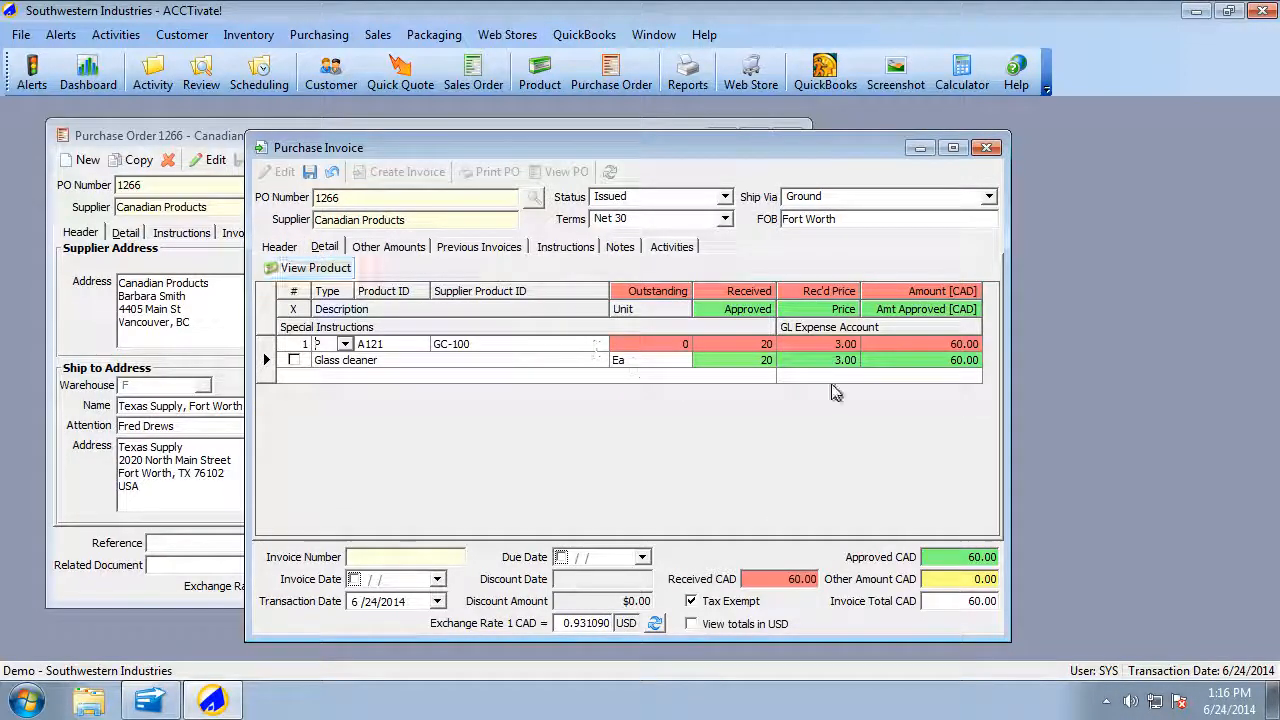
{"action": "left_click", "coordinate": [690, 623]}
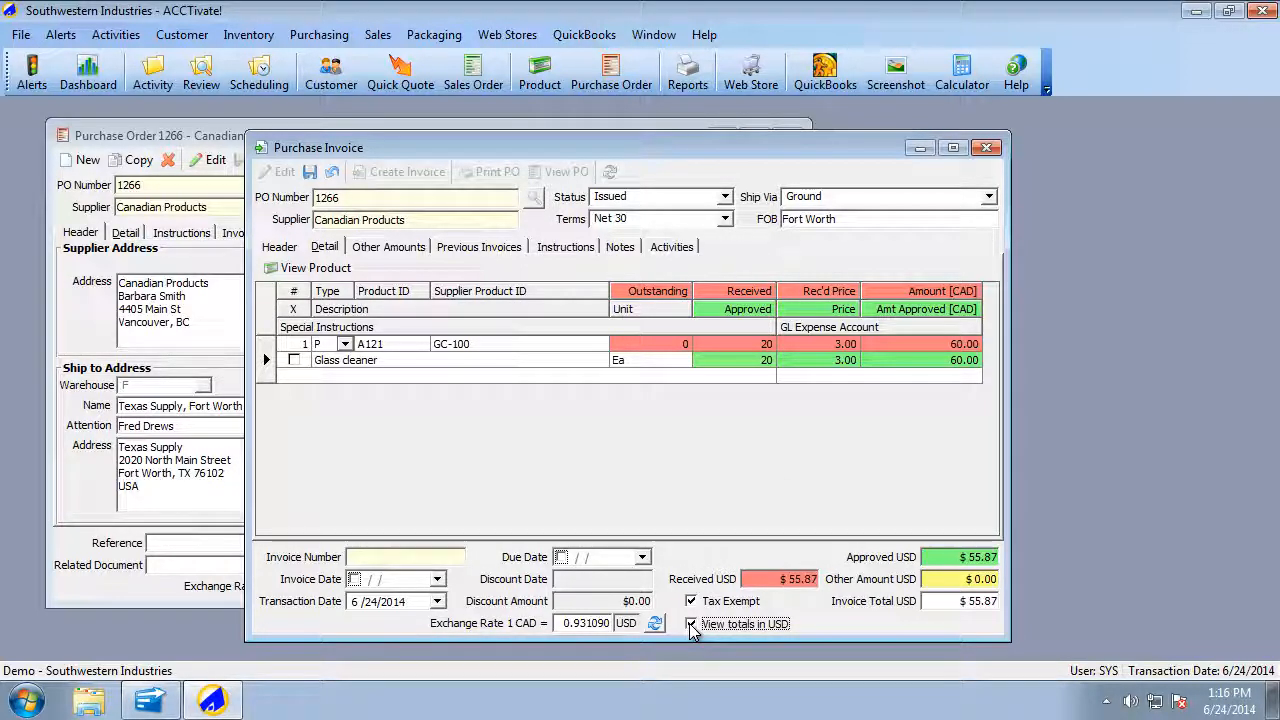
{"action": "left_click", "coordinate": [690, 623]}
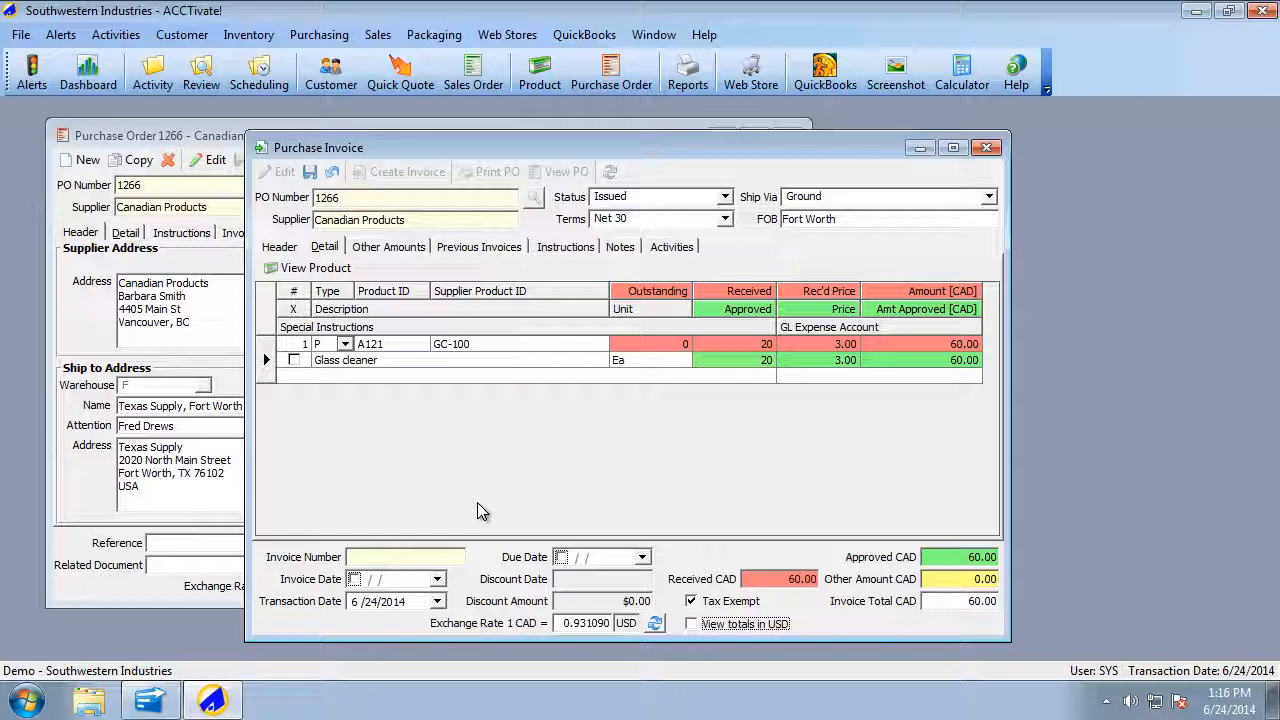
Enter invoice number 12456 and invoice date 6/24/2014 on the purchase invoice, and save it
{"action": "left_click", "coordinate": [398, 555]}
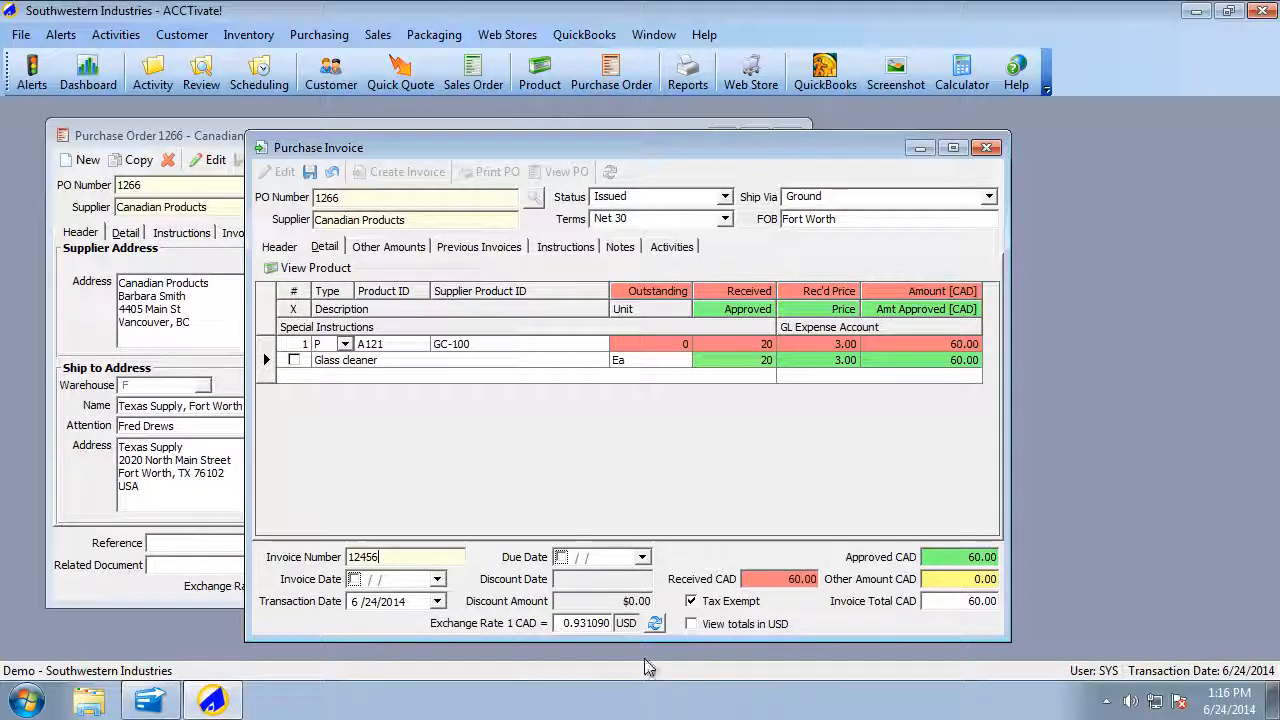
{"action": "left_click", "coordinate": [354, 580]}
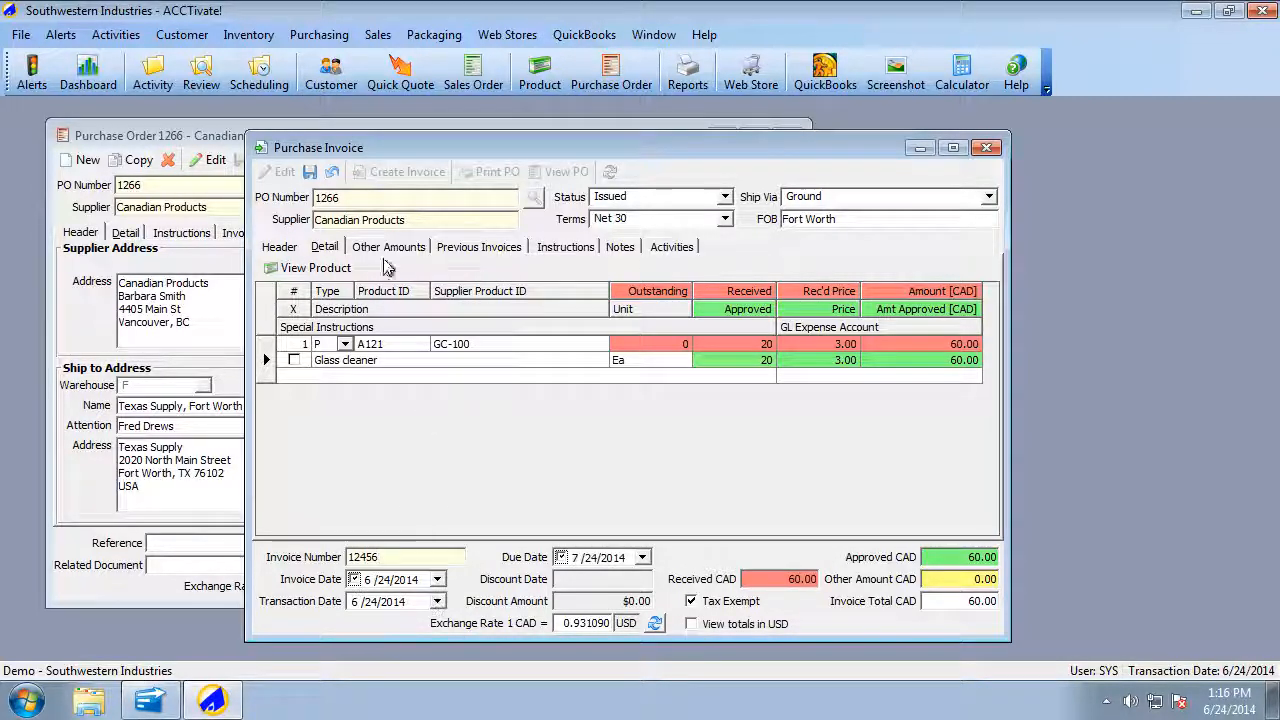
{"action": "left_click", "coordinate": [310, 175]}
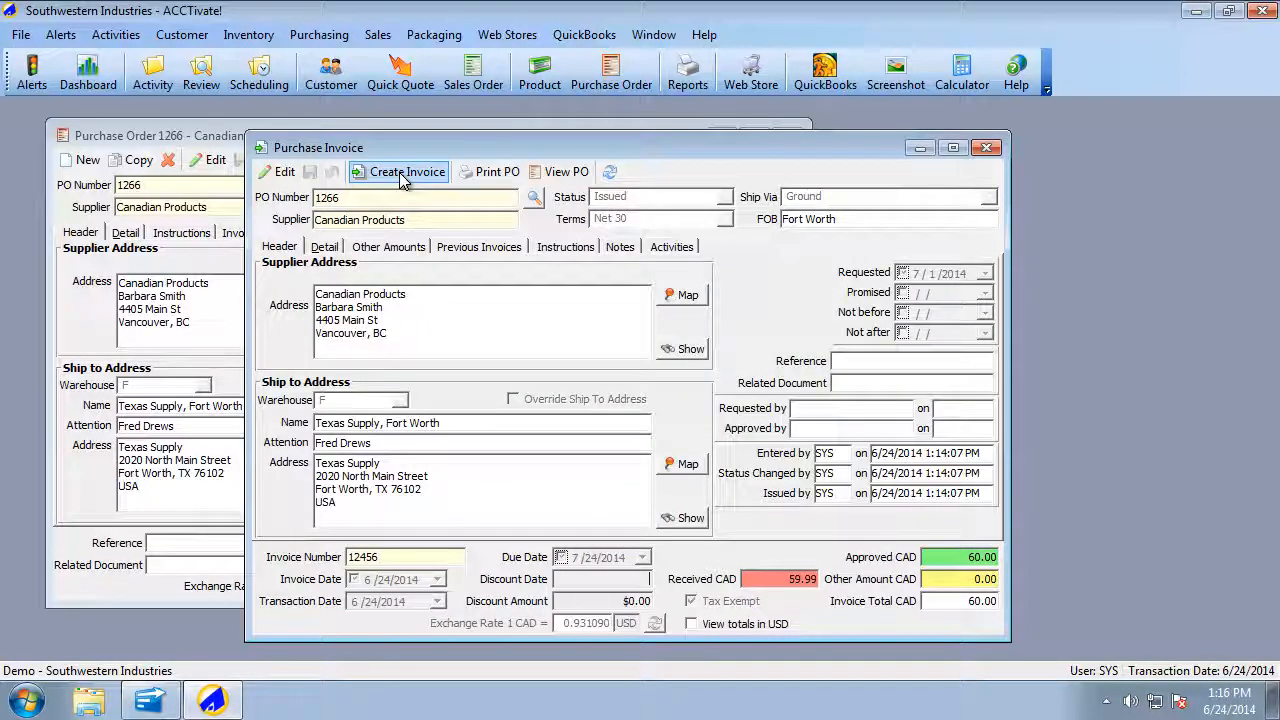
Create the purchase invoice, accepting the receipt's unit cost change to 2.79327 and marking the purchase order as Completed, and close the invoice window
{"action": "left_click", "coordinate": [399, 172]}
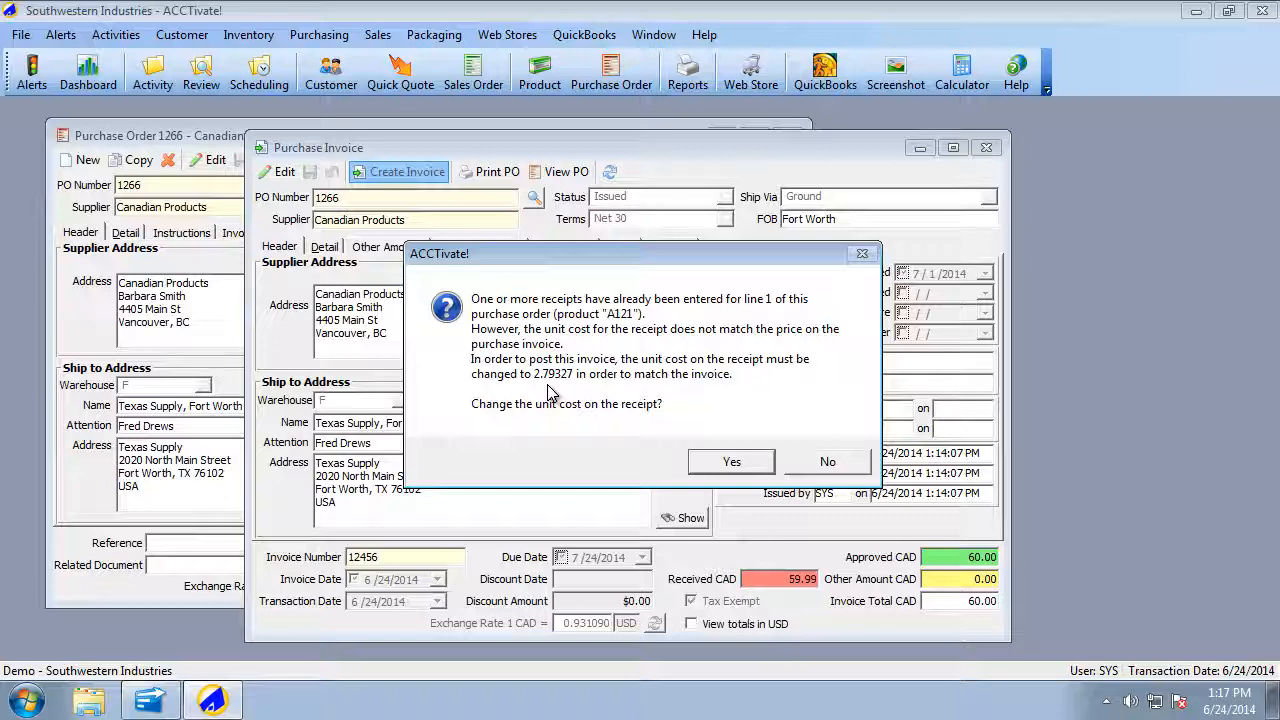
{"action": "left_click", "coordinate": [716, 467]}
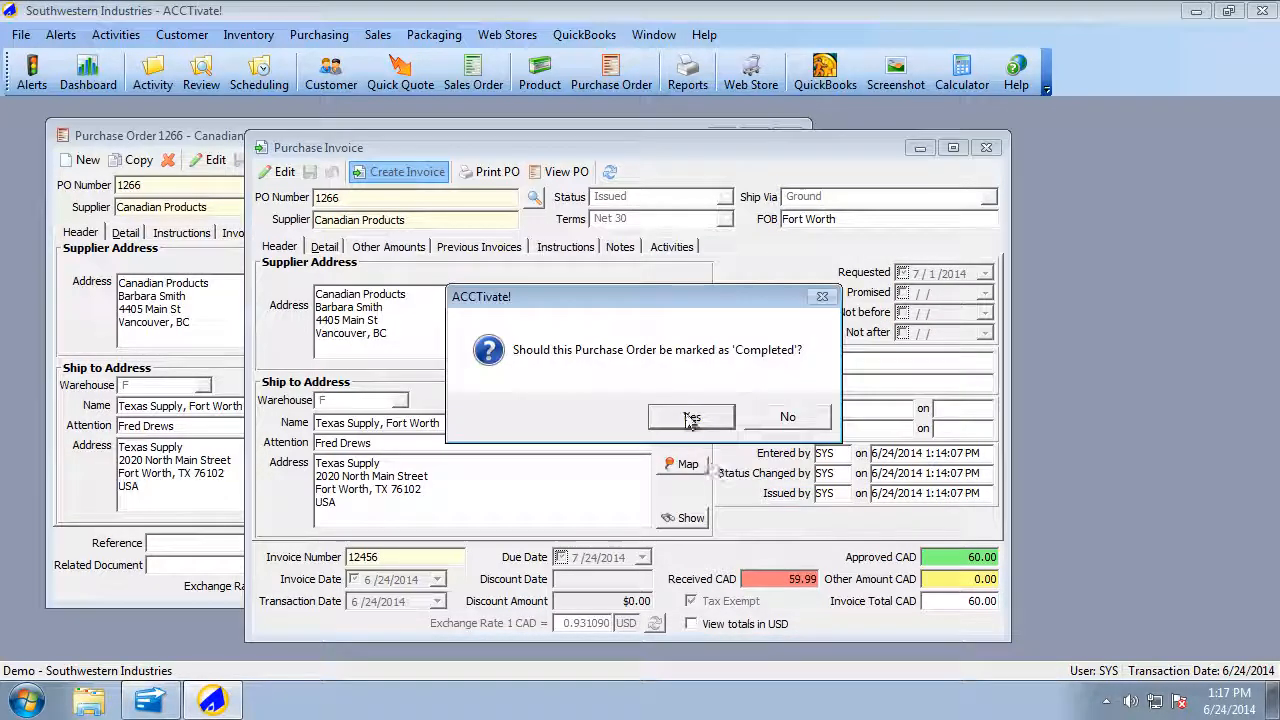
{"action": "left_click", "coordinate": [690, 417]}
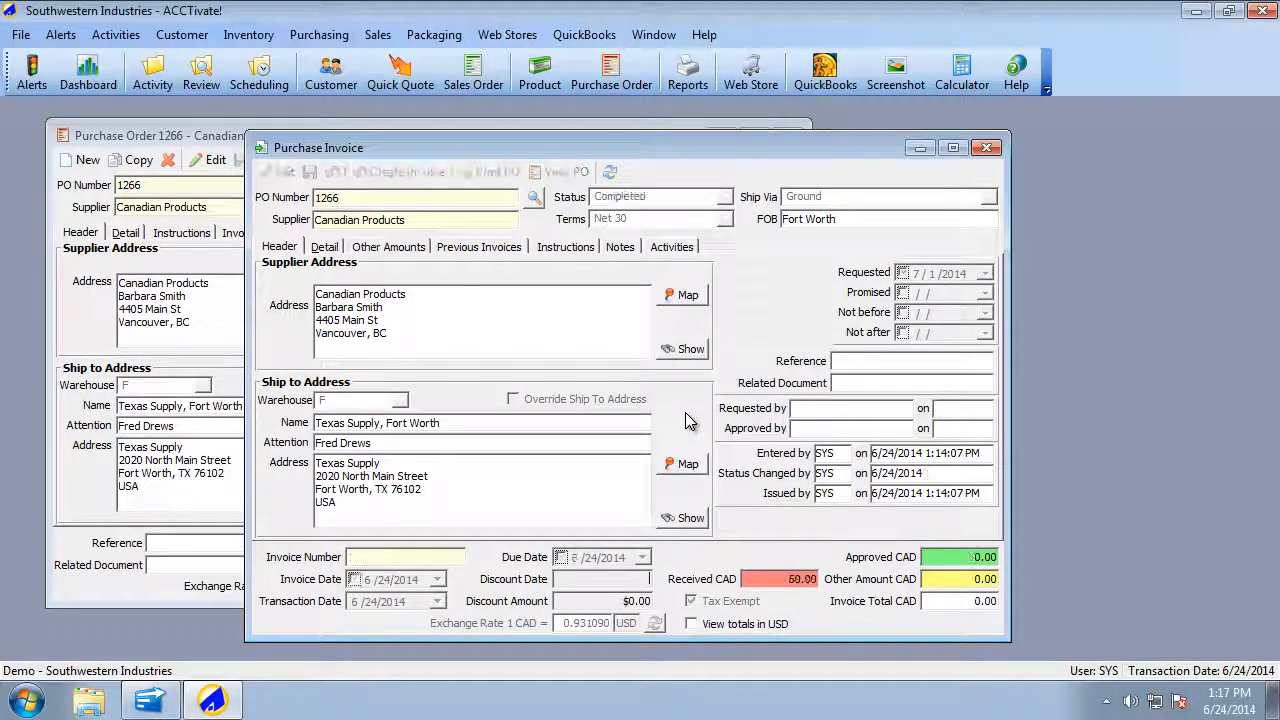
{"action": "left_click", "coordinate": [985, 148]}
Synchronize the new purchase invoice with QuickBooks and close the synchronization window
{"action": "left_click", "coordinate": [584, 34]}
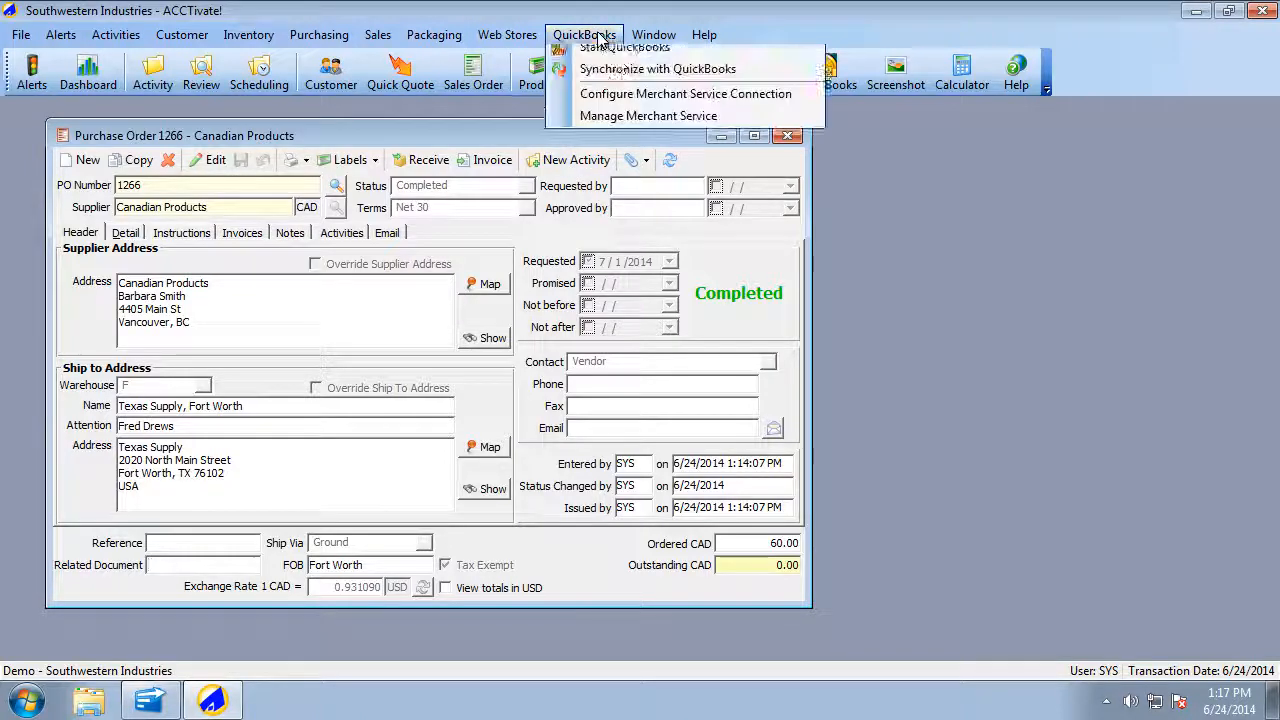
{"action": "left_click", "coordinate": [620, 79]}
{"action": "left_click", "coordinate": [647, 526]}
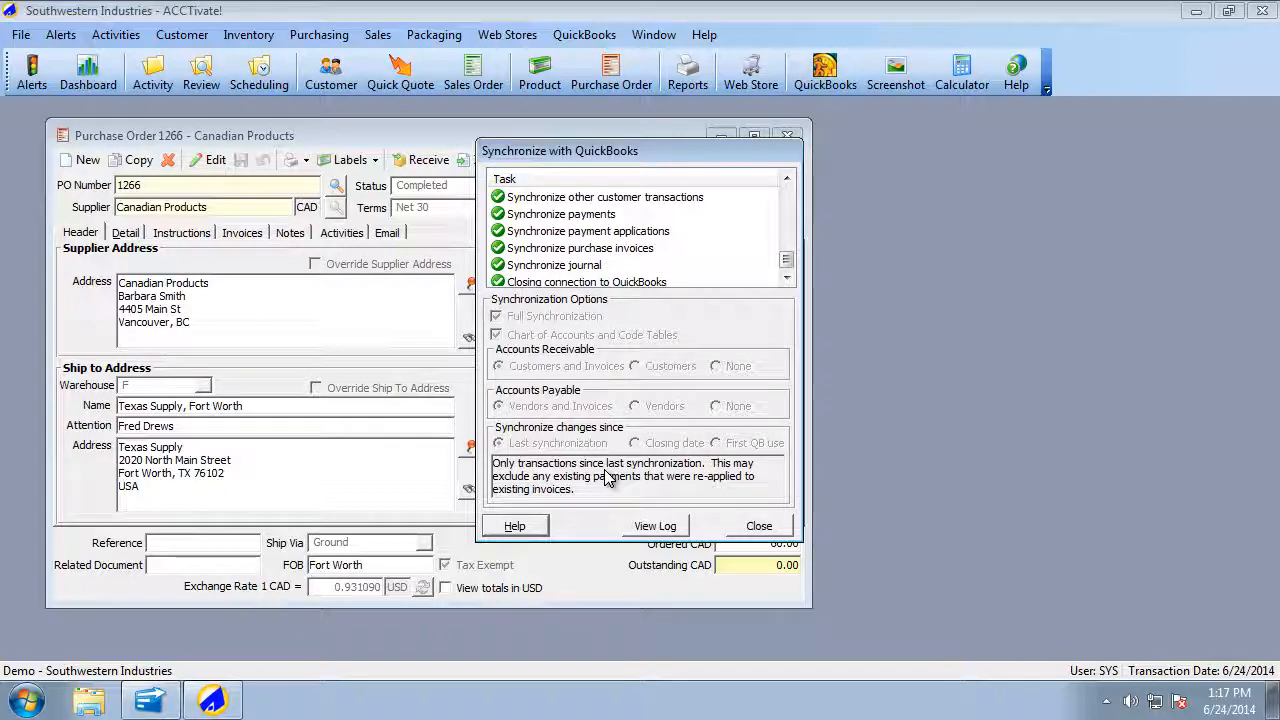
{"action": "left_click", "coordinate": [758, 526]}
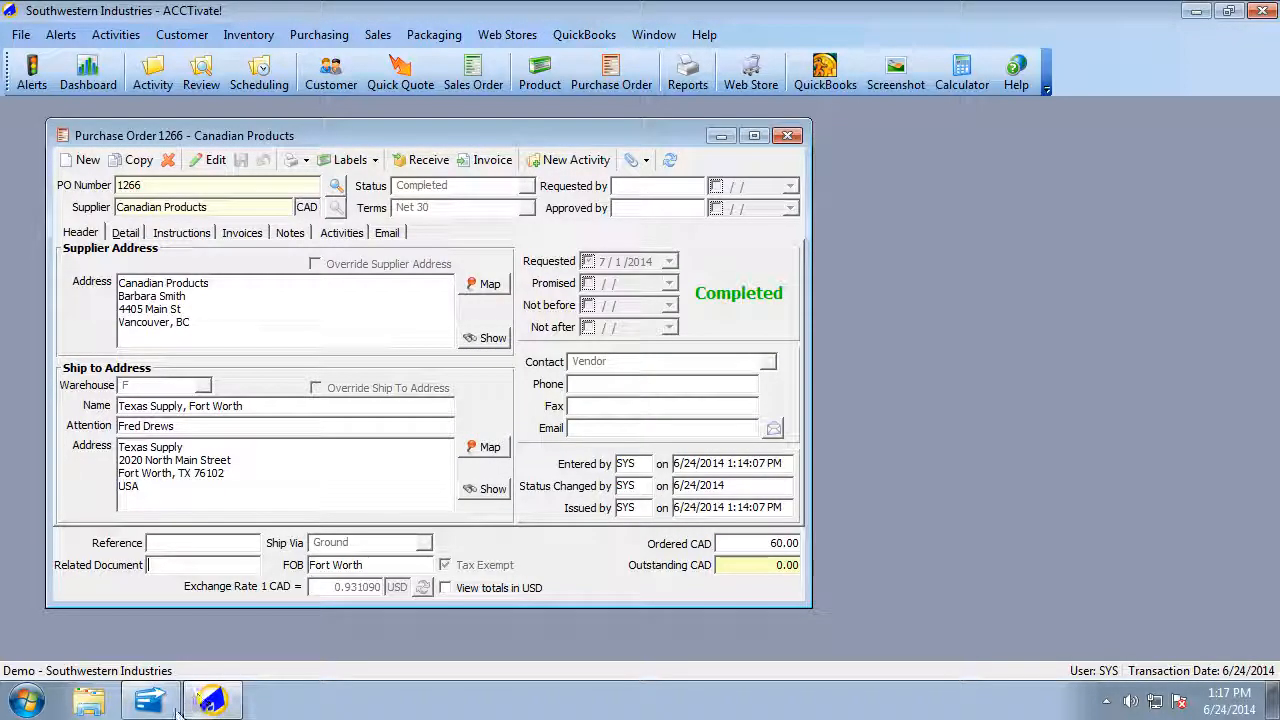
Switch to QuickBooks and check the Canadian Products bill and CAD balance in the Vendor Center
{"action": "left_click", "coordinate": [158, 710]}
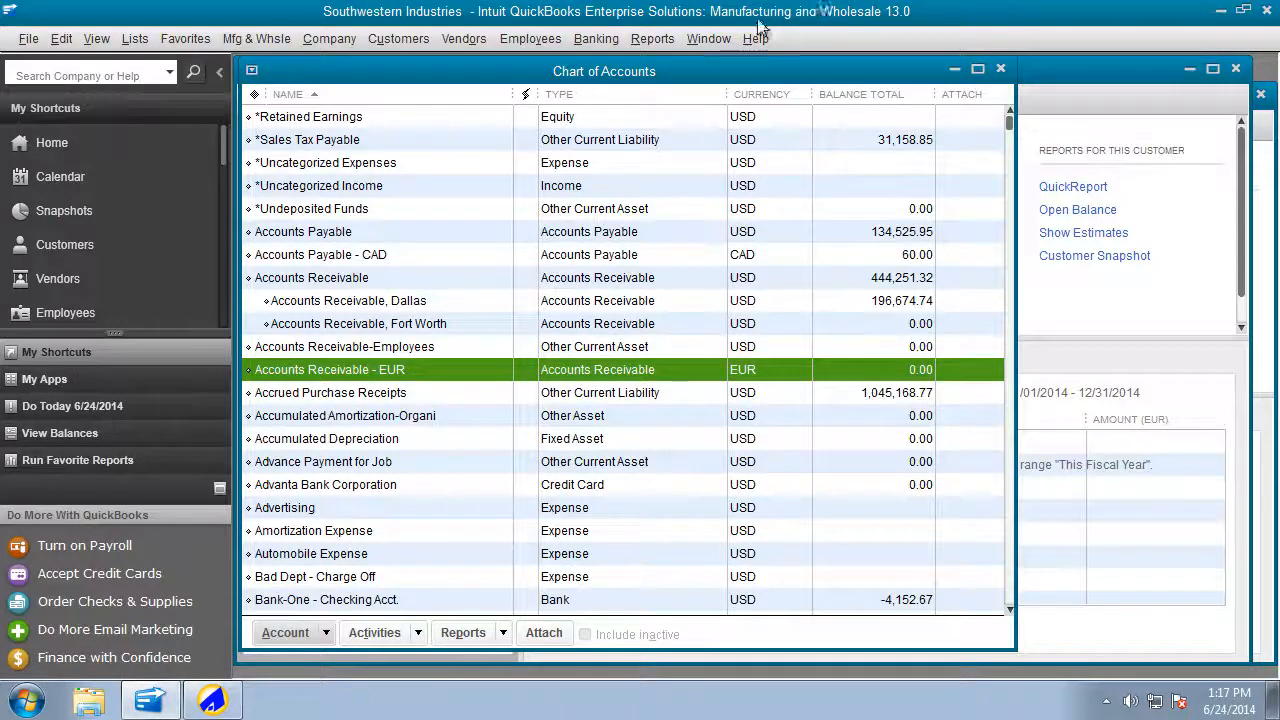
{"action": "left_click", "coordinate": [718, 40]}
{"action": "left_click", "coordinate": [737, 223]}
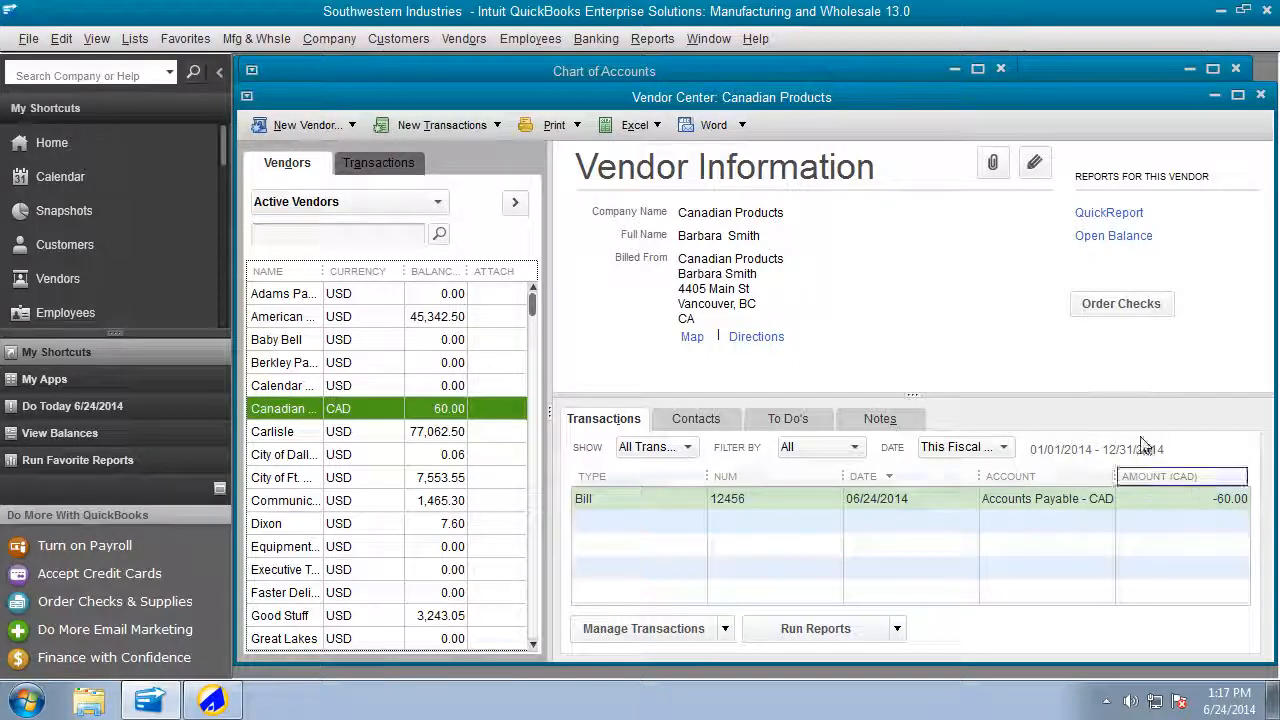
Check the Chart of Accounts, run the Balance Sheet Standard report, and examine the Accounts Payable - CAD and Inventory Asset balances
{"action": "left_click", "coordinate": [662, 69]}
{"action": "left_click", "coordinate": [655, 42]}
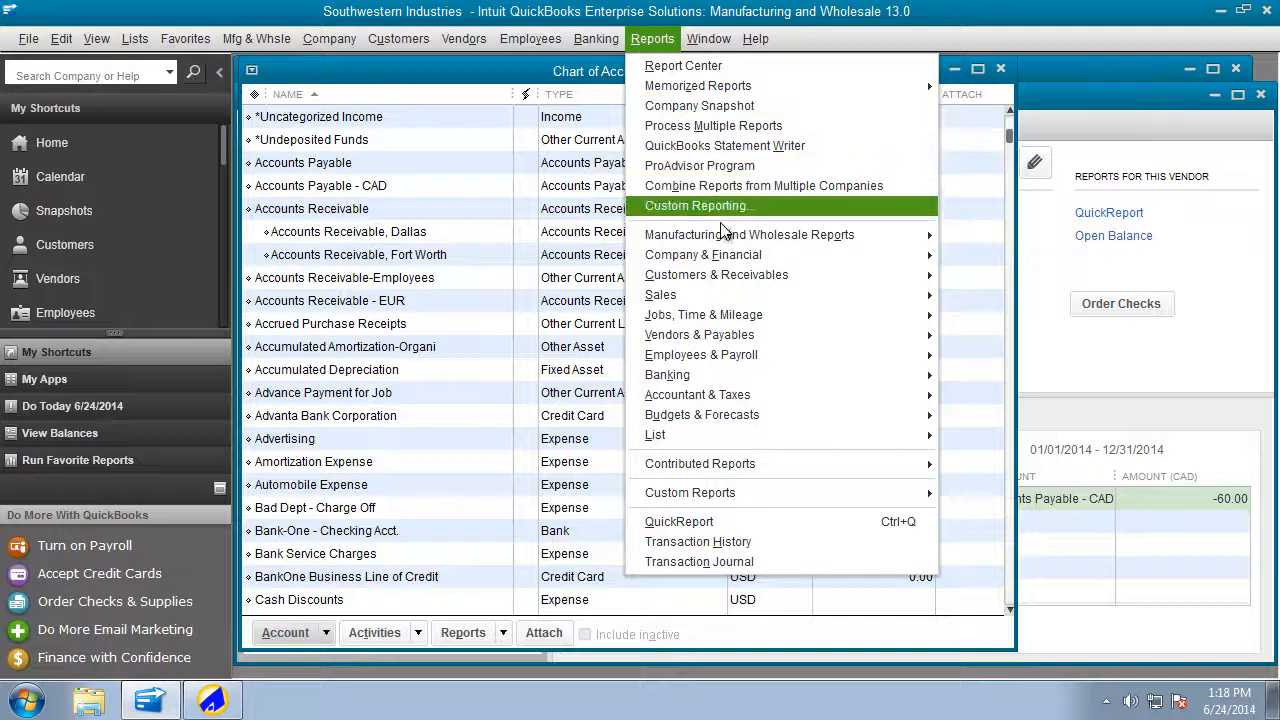
{"action": "mouse_move", "coordinate": [715, 256]}
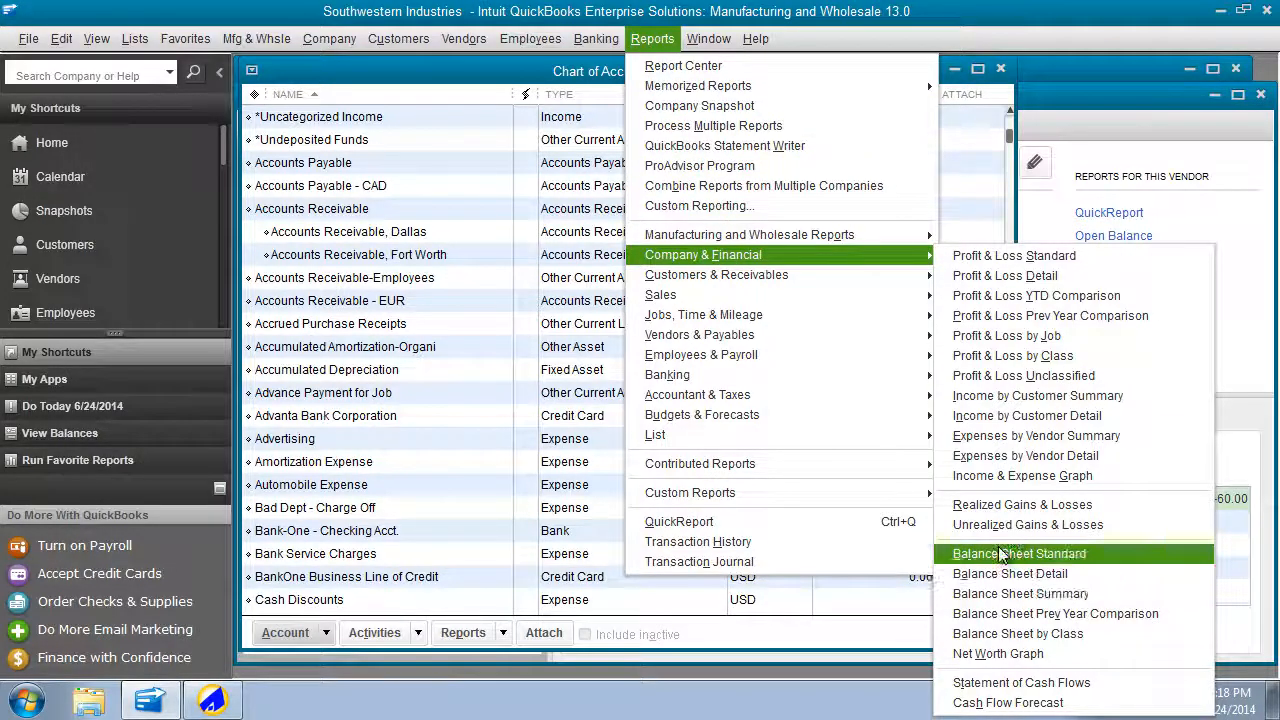
{"action": "left_click", "coordinate": [1000, 554]}
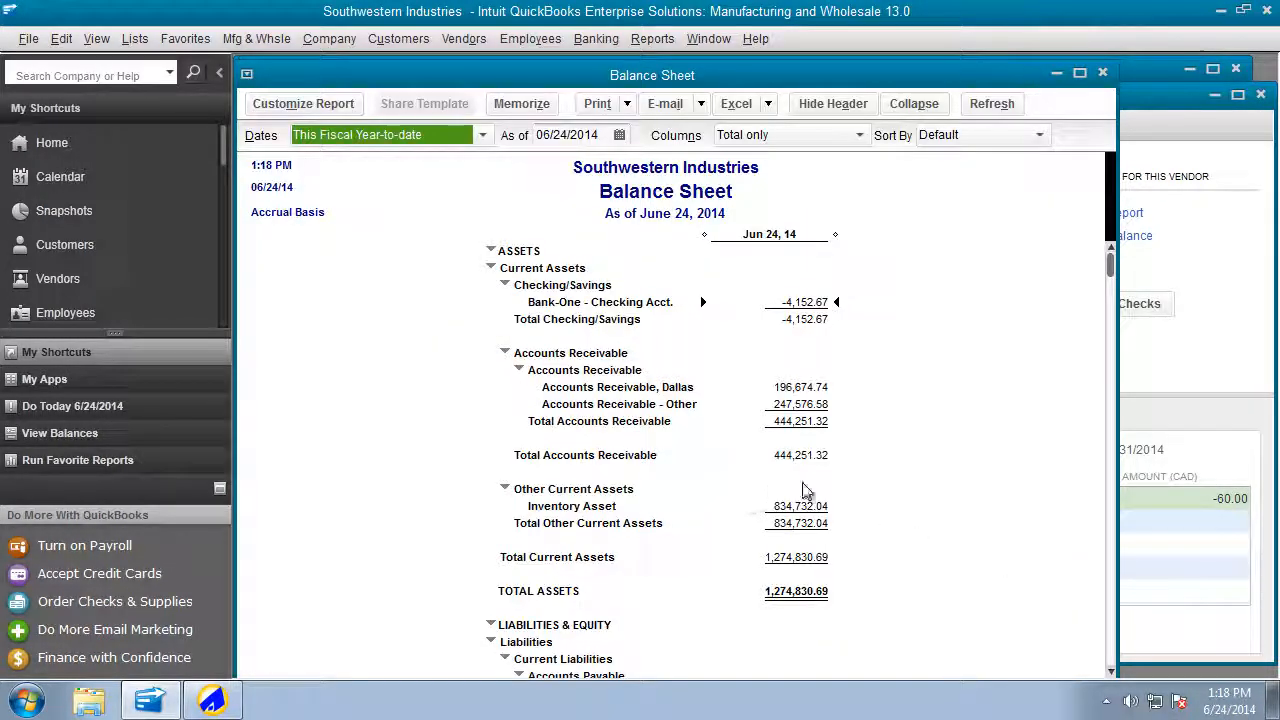
{"action": "scroll", "coordinate": [889, 488], "scroll_direction": "down", "scroll_amount": 1}
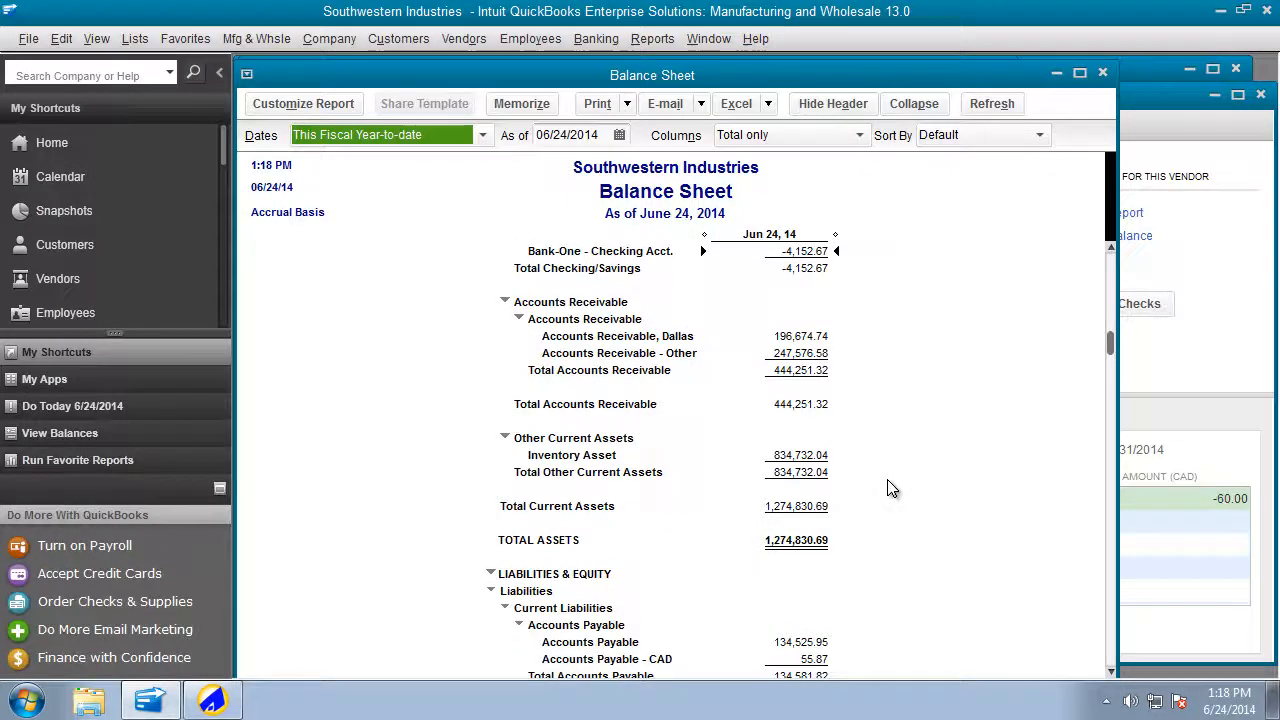
{"action": "scroll", "coordinate": [889, 488], "scroll_direction": "down", "scroll_amount": 4}
{"action": "scroll", "coordinate": [889, 488], "scroll_direction": "down", "scroll_amount": 2}
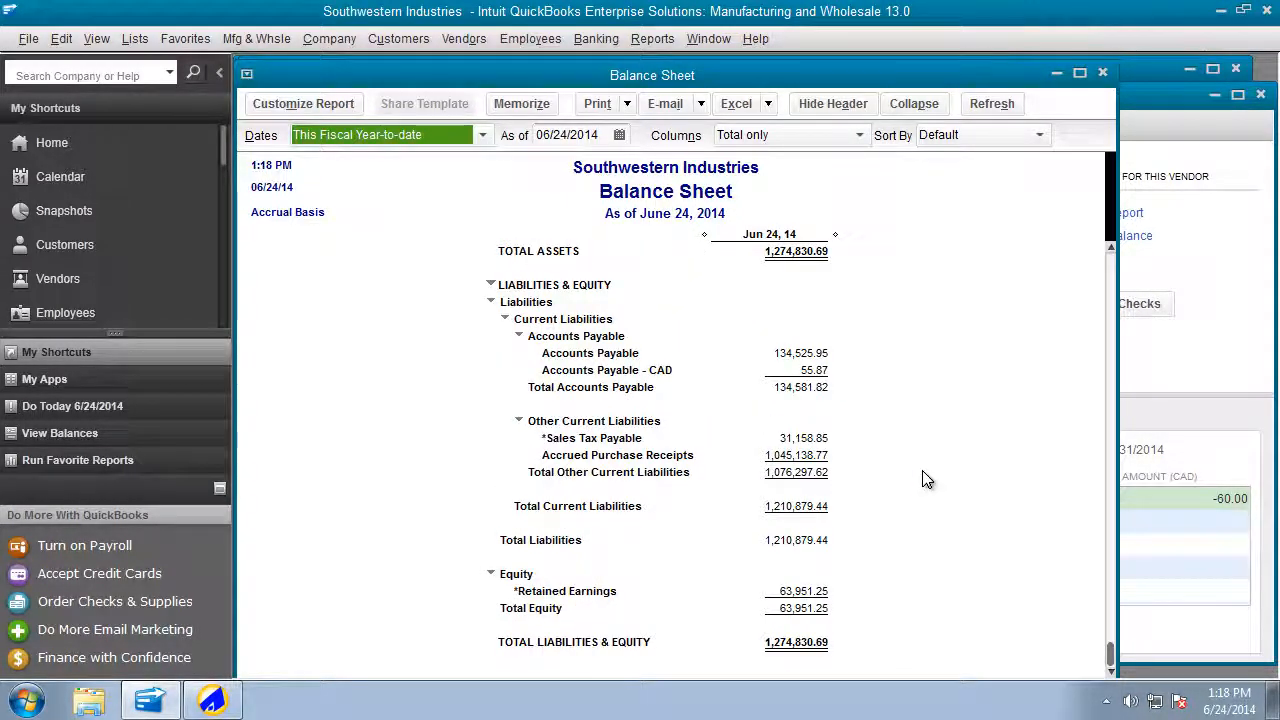
{"action": "scroll", "coordinate": [926, 479], "scroll_direction": "up", "scroll_amount": 6}
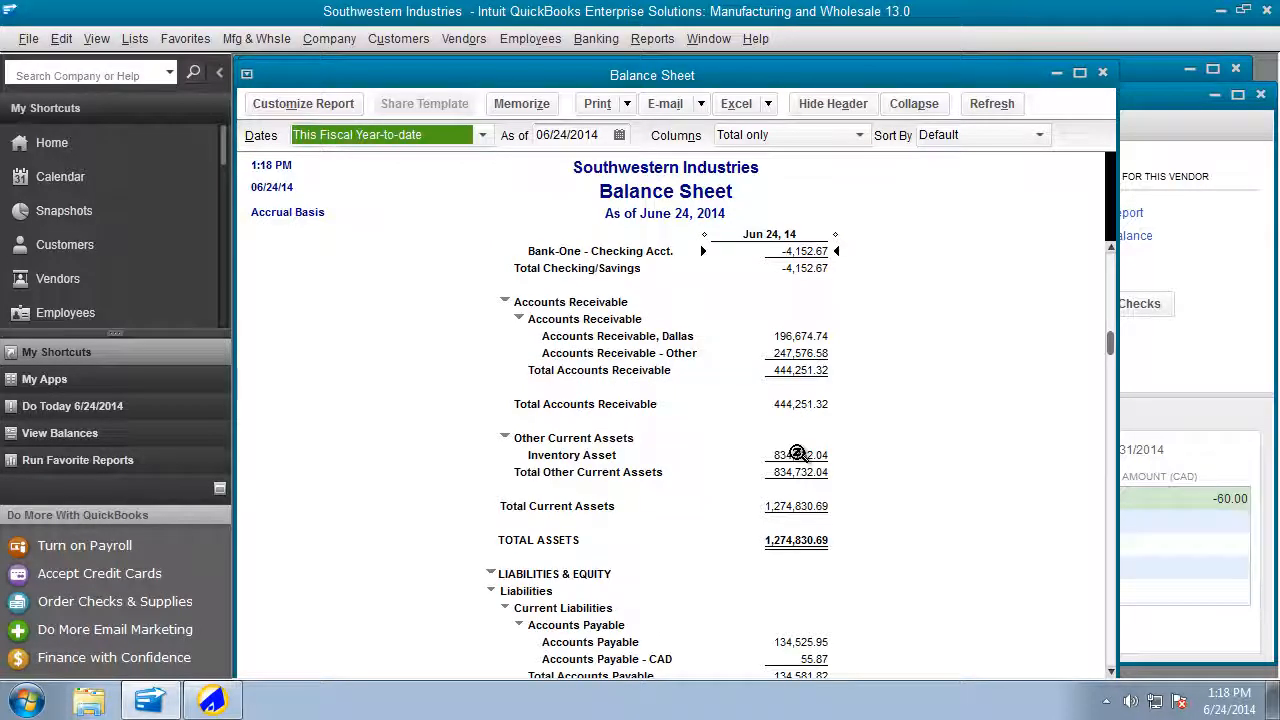
Drill into the Inventory Asset balance to inspect its general journal transaction, close the transaction report, and minimize the Balance Sheet
{"action": "double_click", "coordinate": [800, 456]}
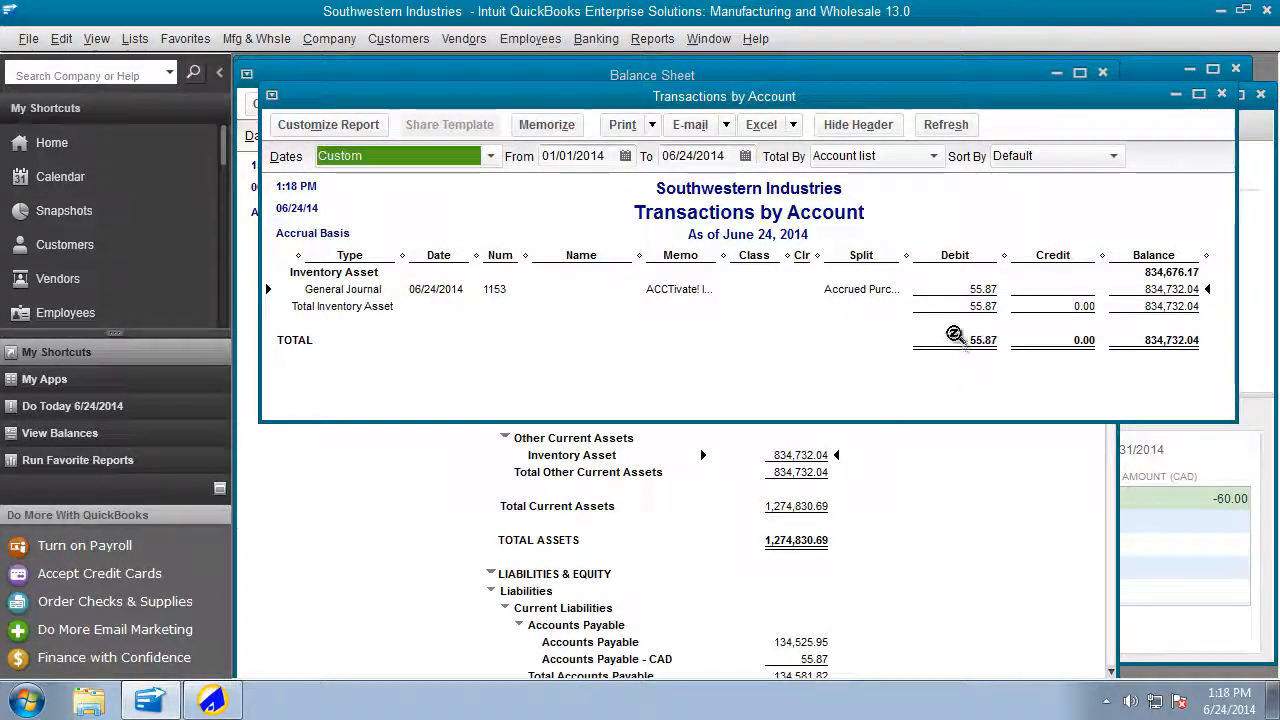
{"action": "double_click", "coordinate": [961, 288]}
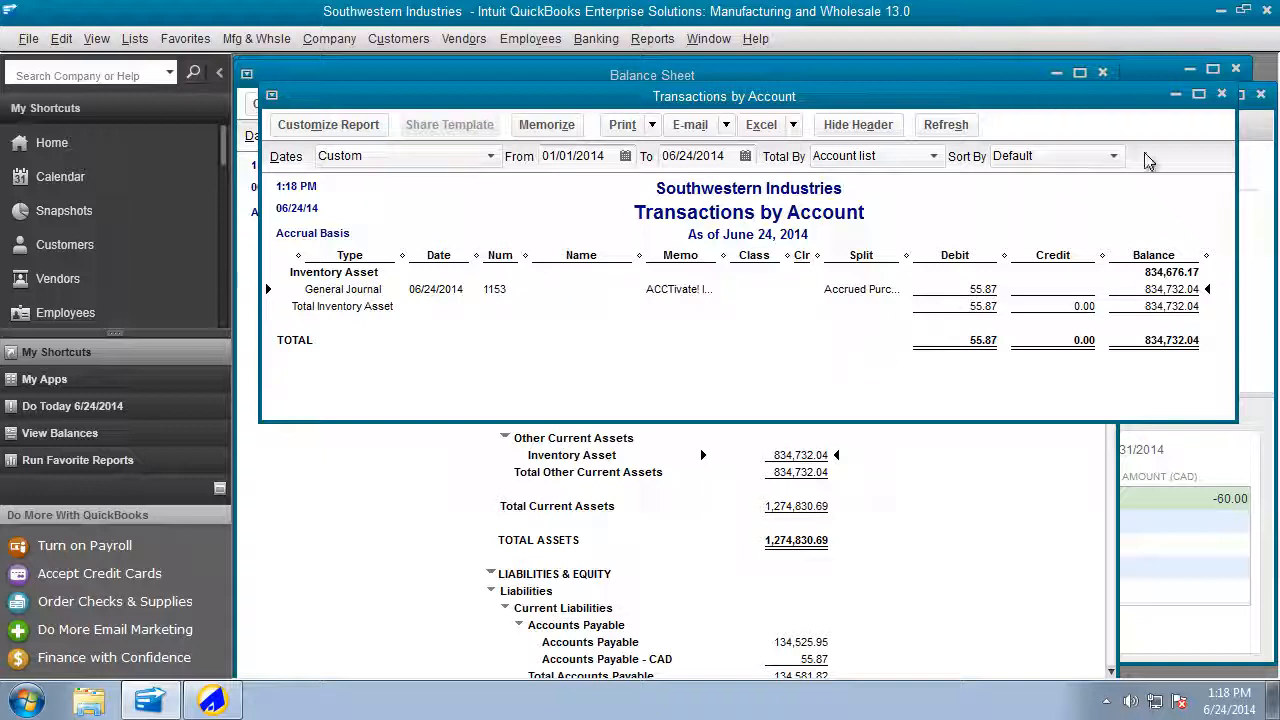
{"action": "left_click", "coordinate": [1222, 94]}
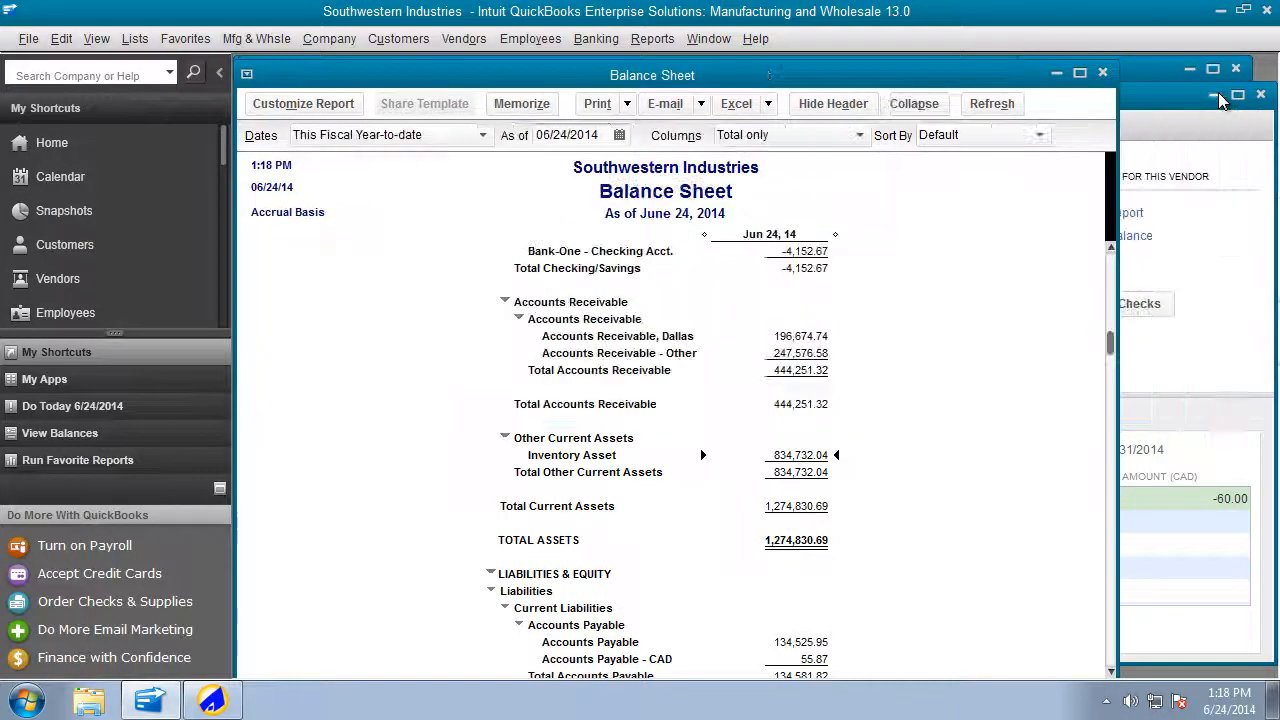
{"action": "left_click", "coordinate": [1056, 73]}
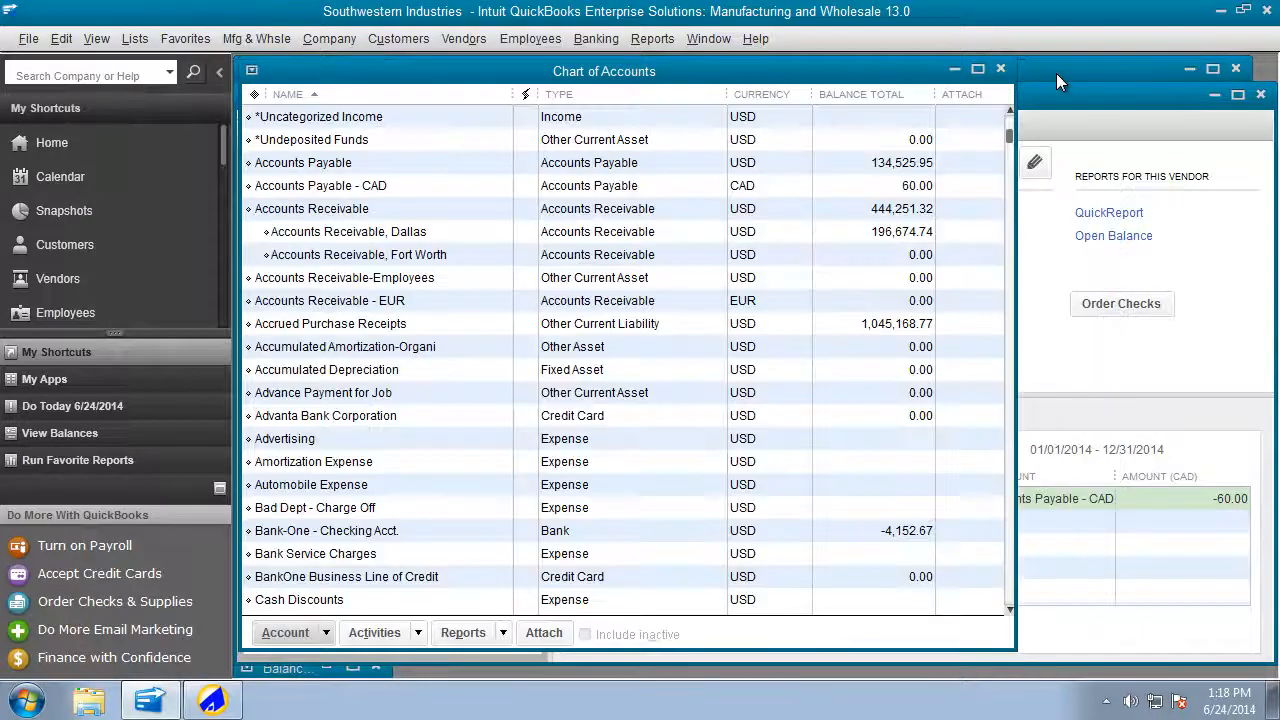
Switch to ACCTivate!, close the Canadian Products purchase order, and start a new sales order for French Enterprises
{"action": "left_click", "coordinate": [213, 703]}
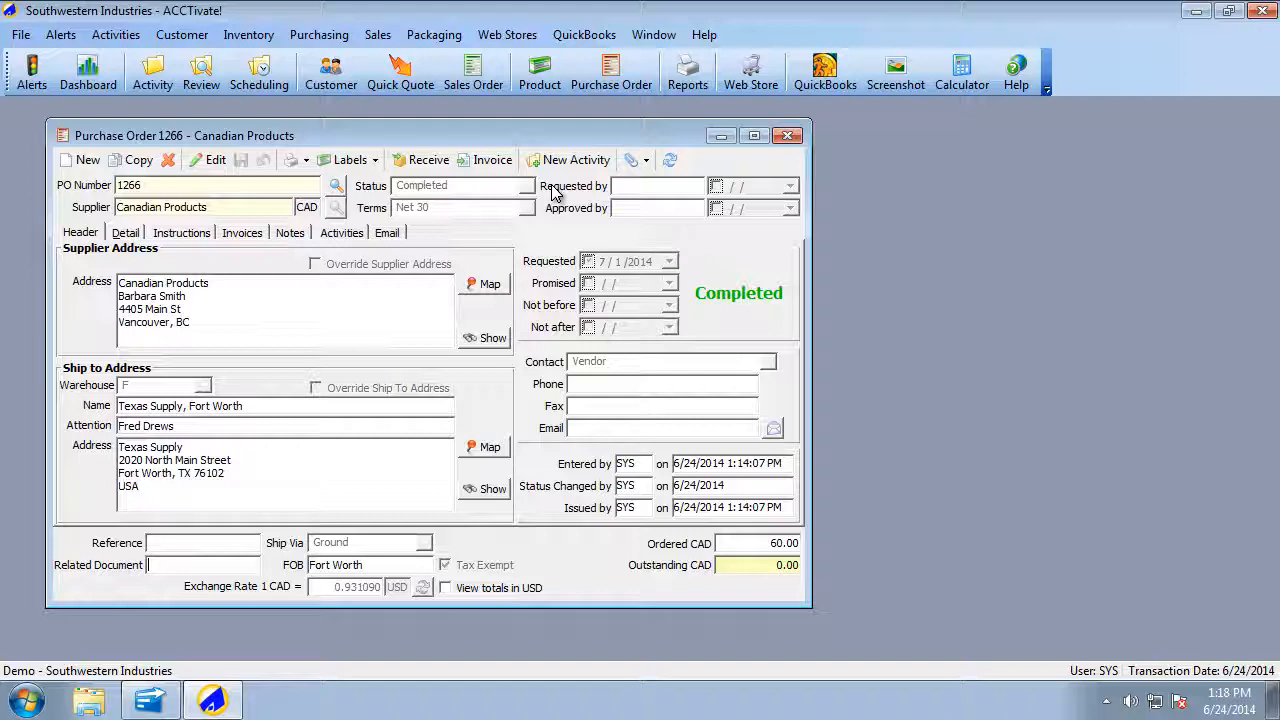
{"action": "left_click", "coordinate": [788, 137]}
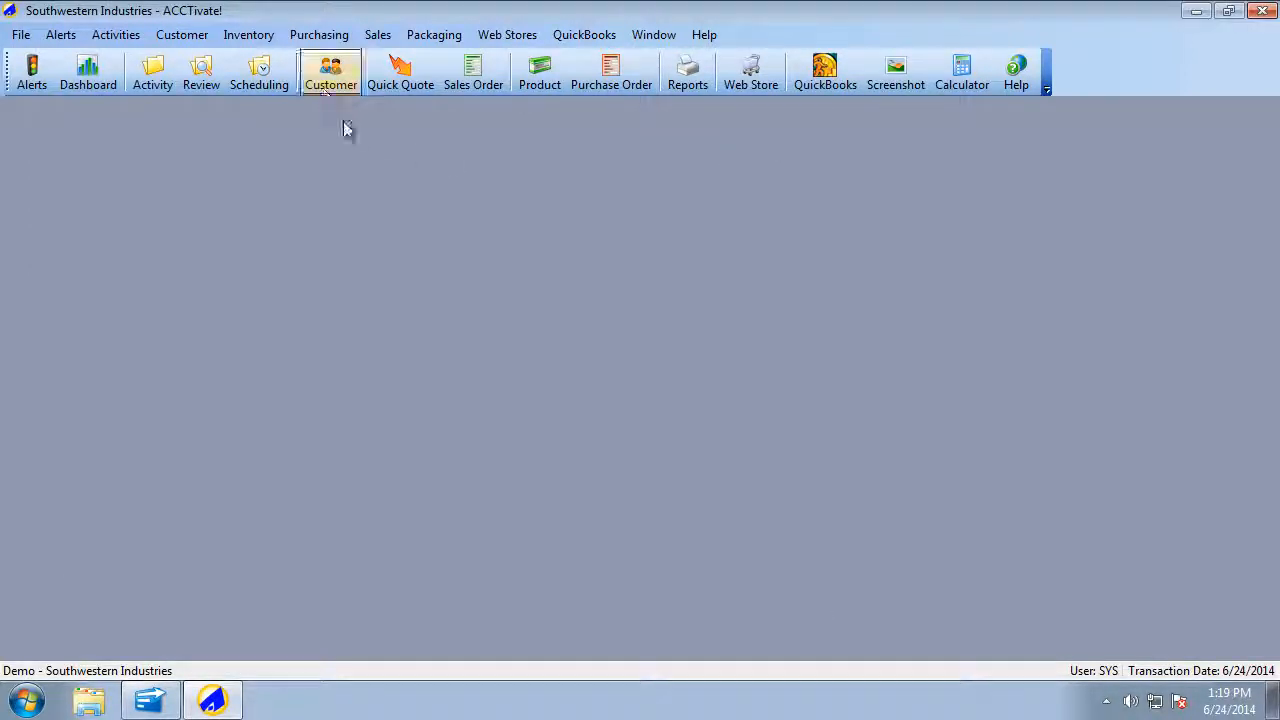
{"action": "left_click", "coordinate": [483, 85]}
{"action": "left_click", "coordinate": [188, 188]}
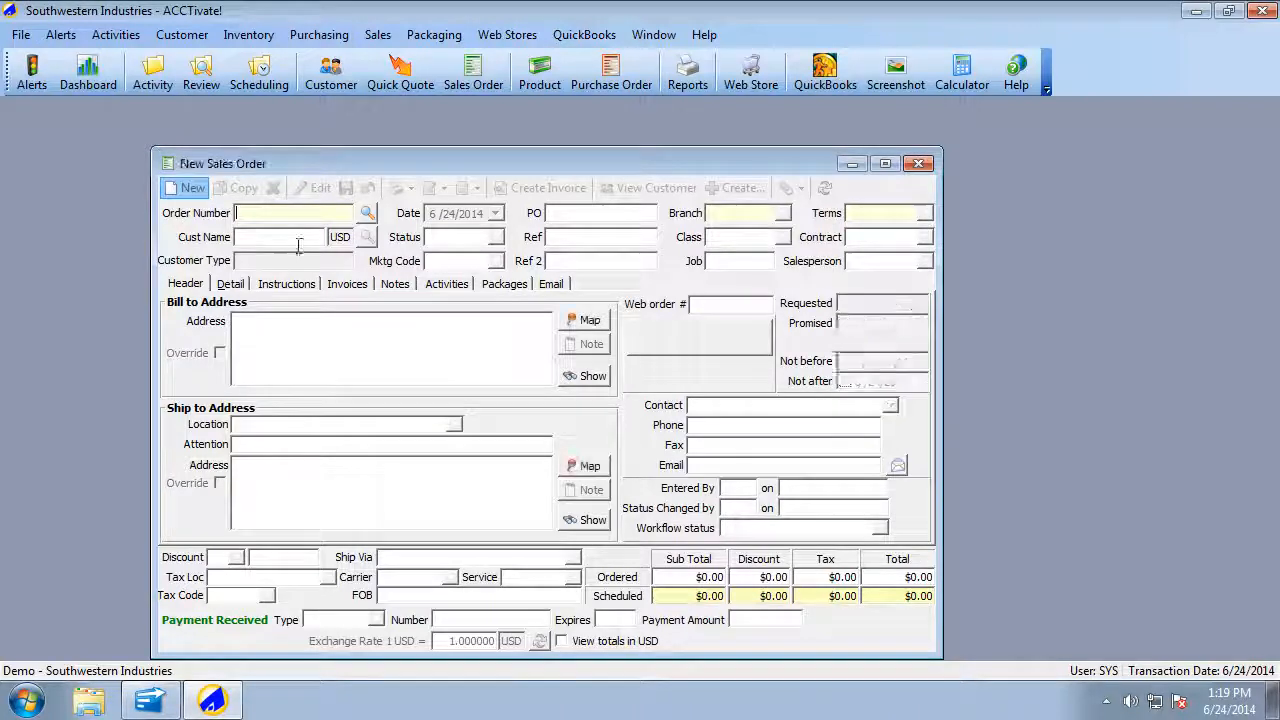
{"action": "left_click", "coordinate": [367, 237]}
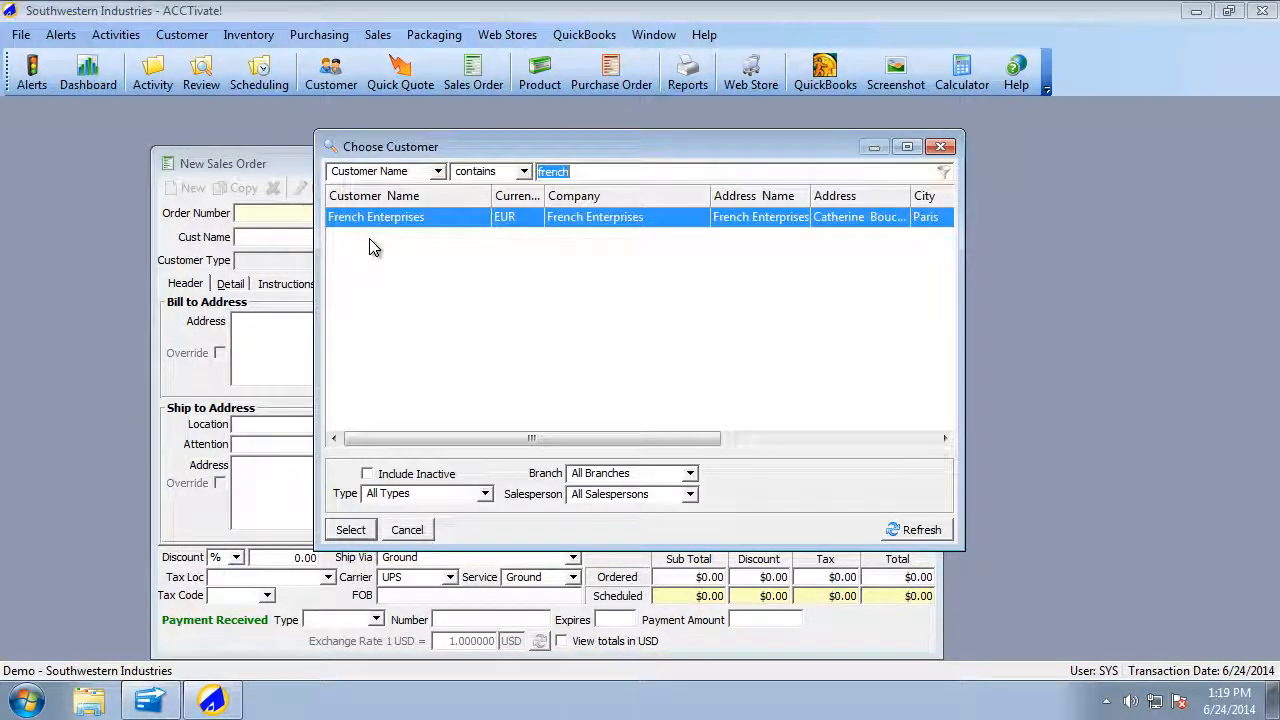
{"action": "key", "text": "Return"}
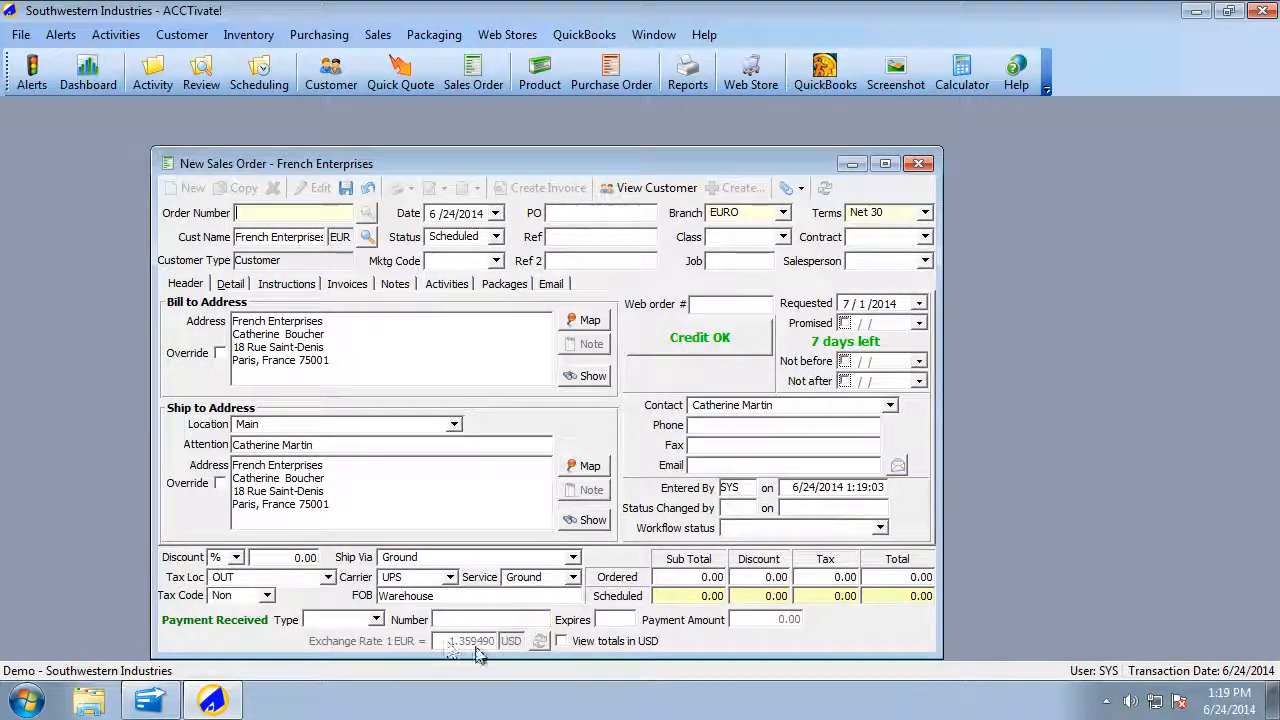
Add product A121 to the sales order's detail lines with an ordered quantity of 5
{"action": "left_click", "coordinate": [226, 283]}
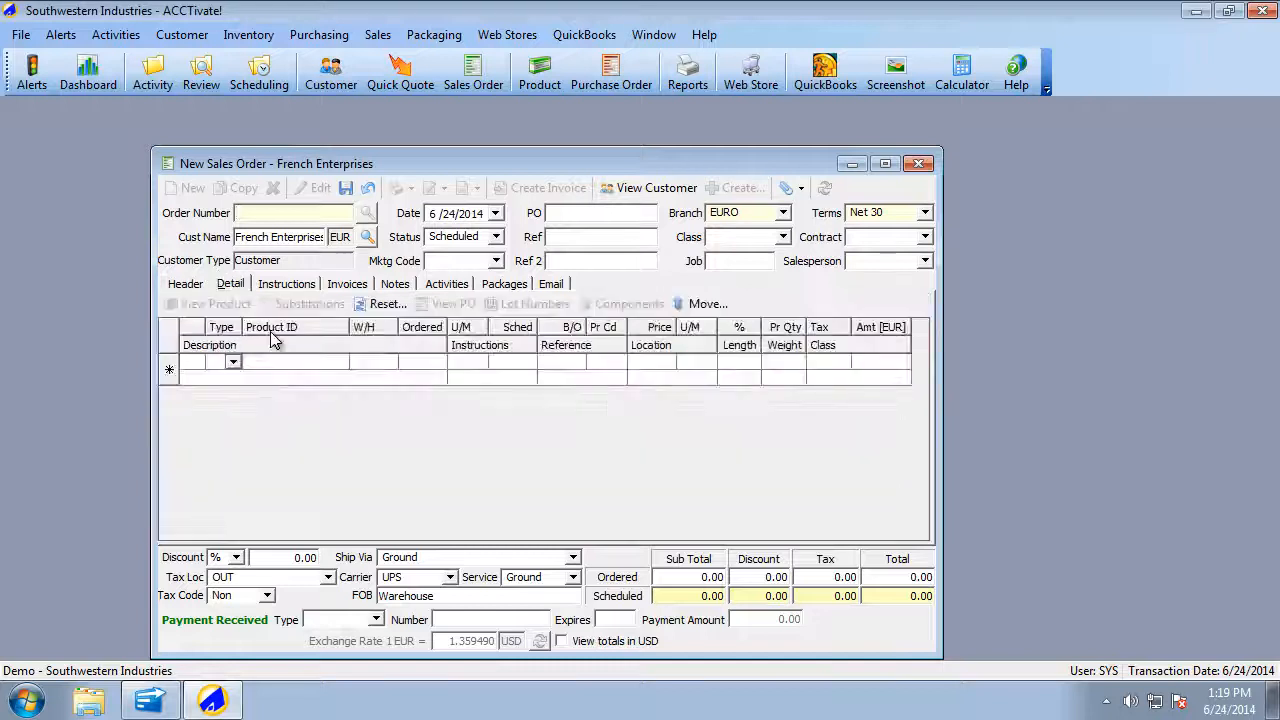
{"action": "left_click", "coordinate": [302, 362]}
{"action": "type", "text": "a1"}
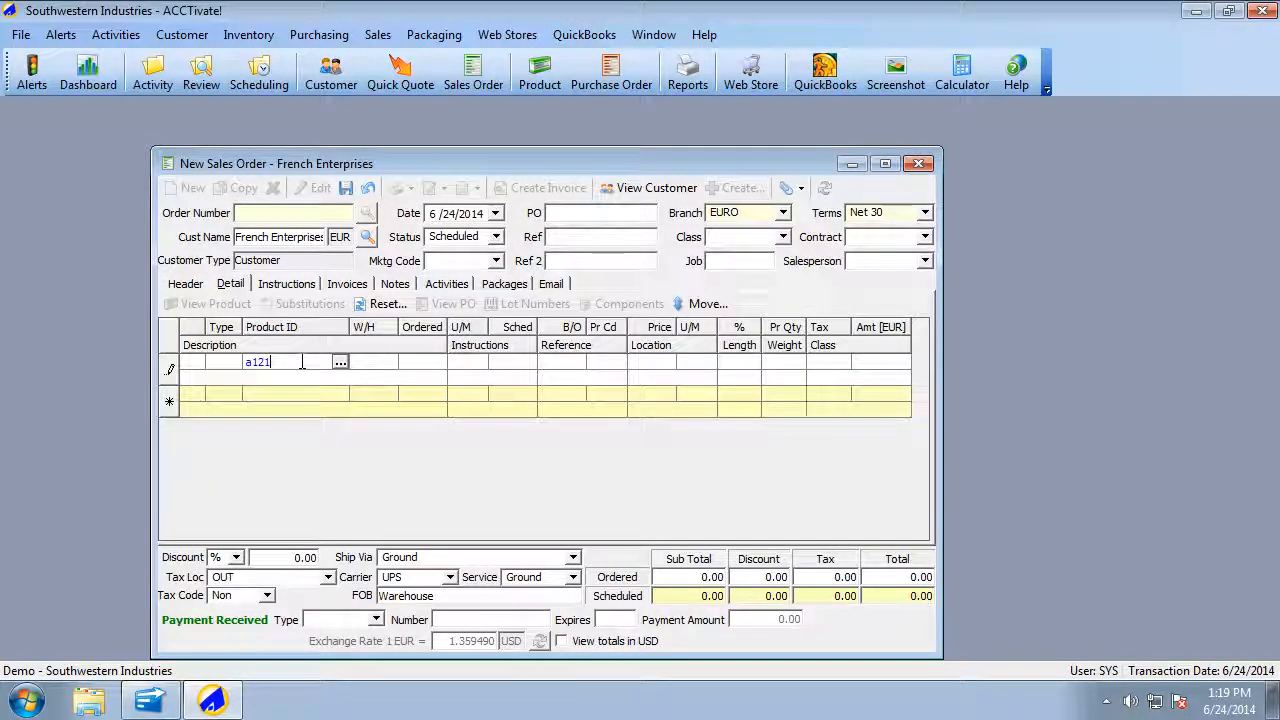
{"action": "type", "text": "21"}
{"action": "key", "text": "Tab"}
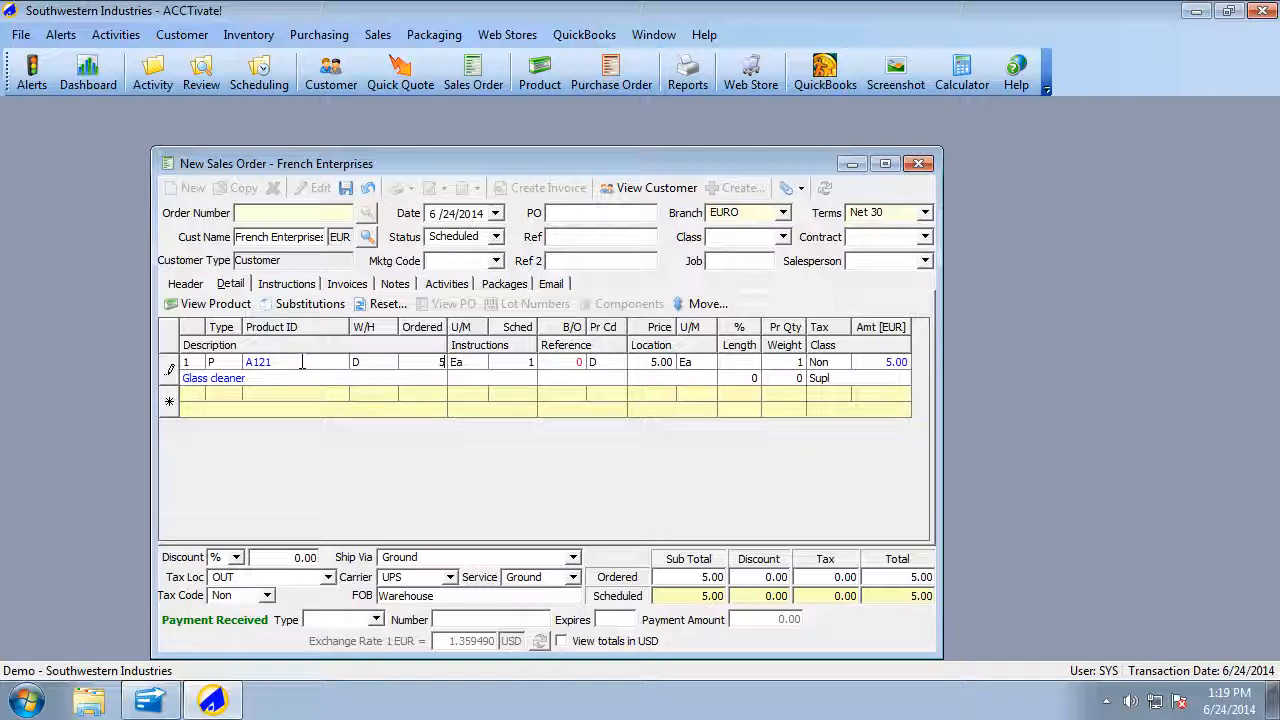
{"action": "type", "text": "5"}
{"action": "key", "text": "Tab"}
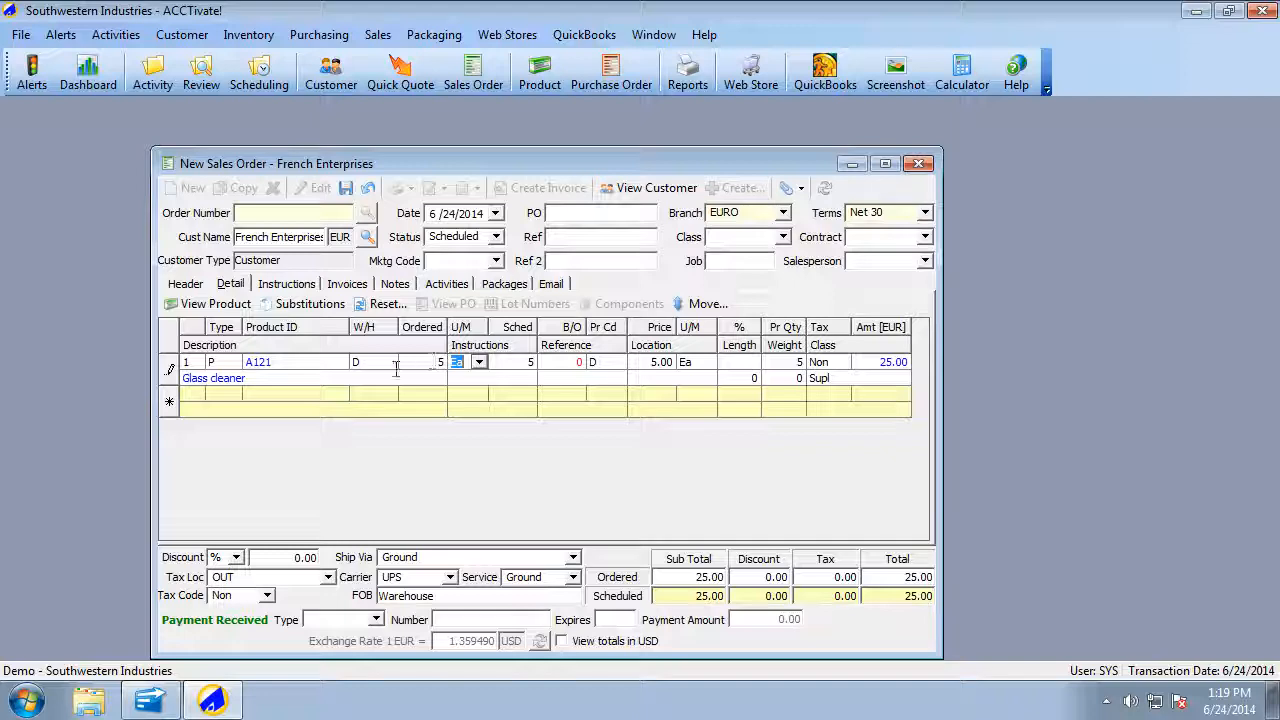
Review product A121's prices by currency, and temporarily view the sales order totals in USD
{"action": "left_click", "coordinate": [222, 303]}
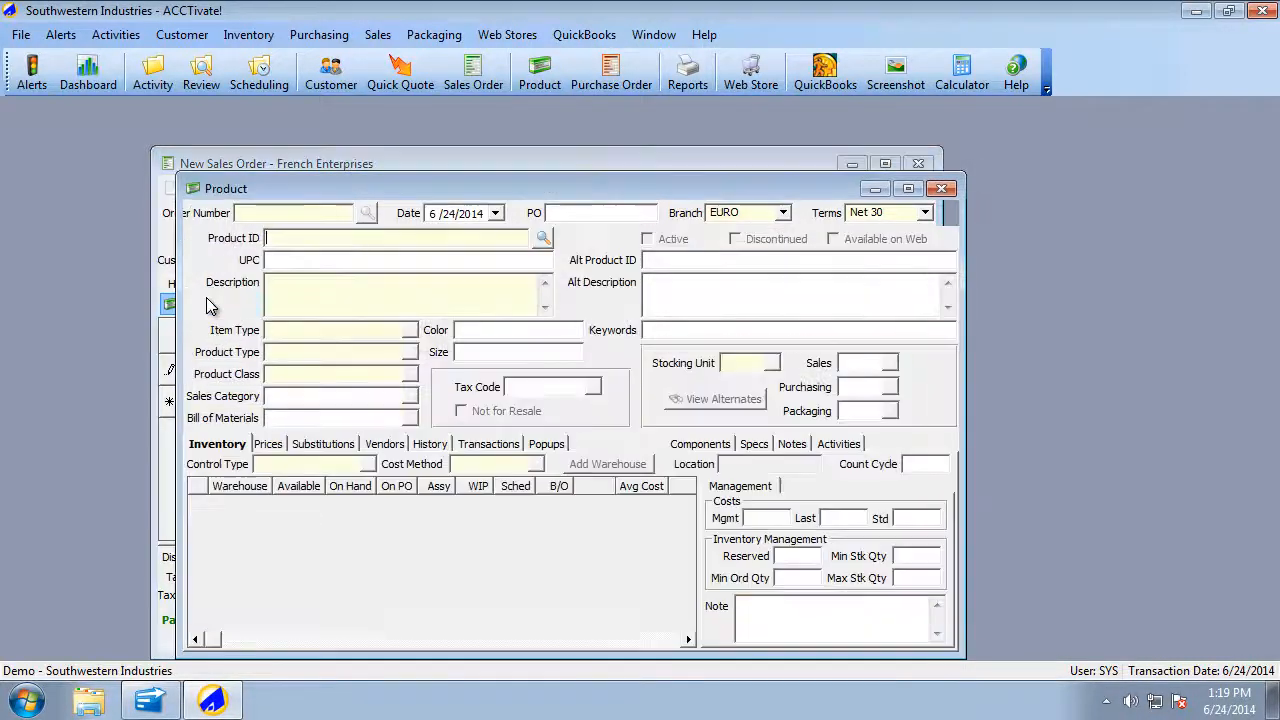
{"action": "left_click", "coordinate": [270, 445]}
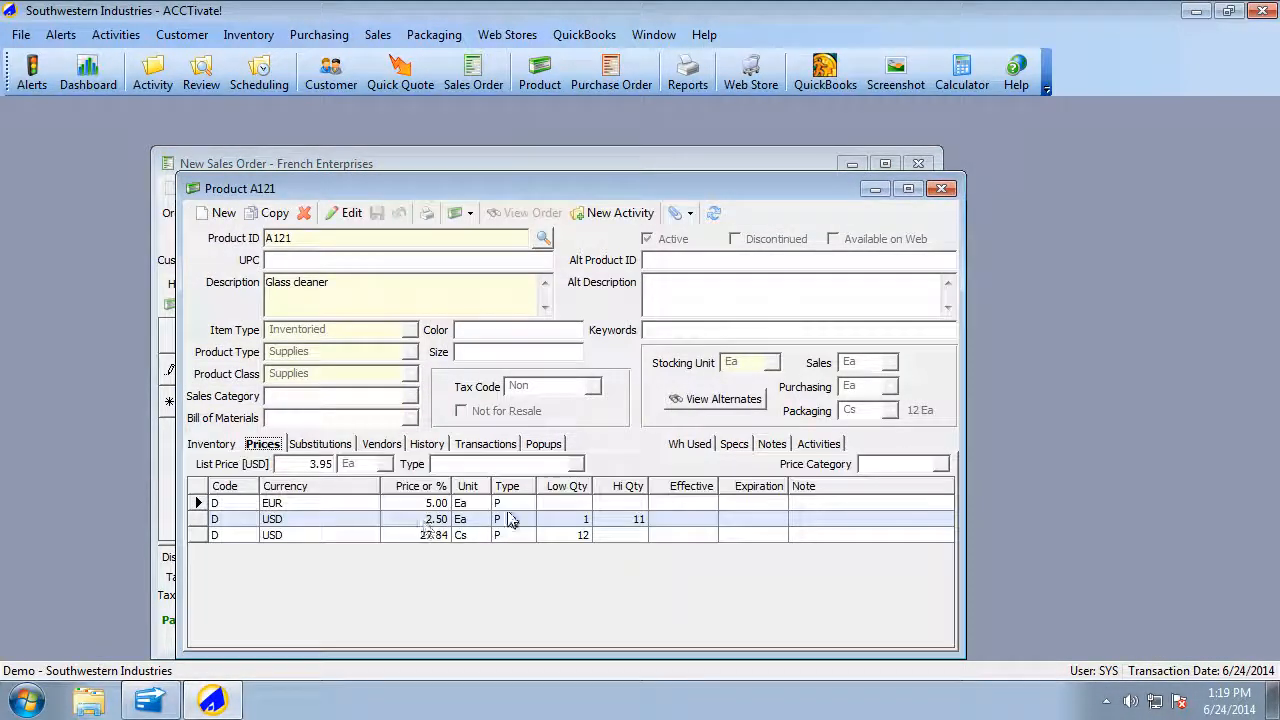
{"action": "left_click", "coordinate": [590, 163]}
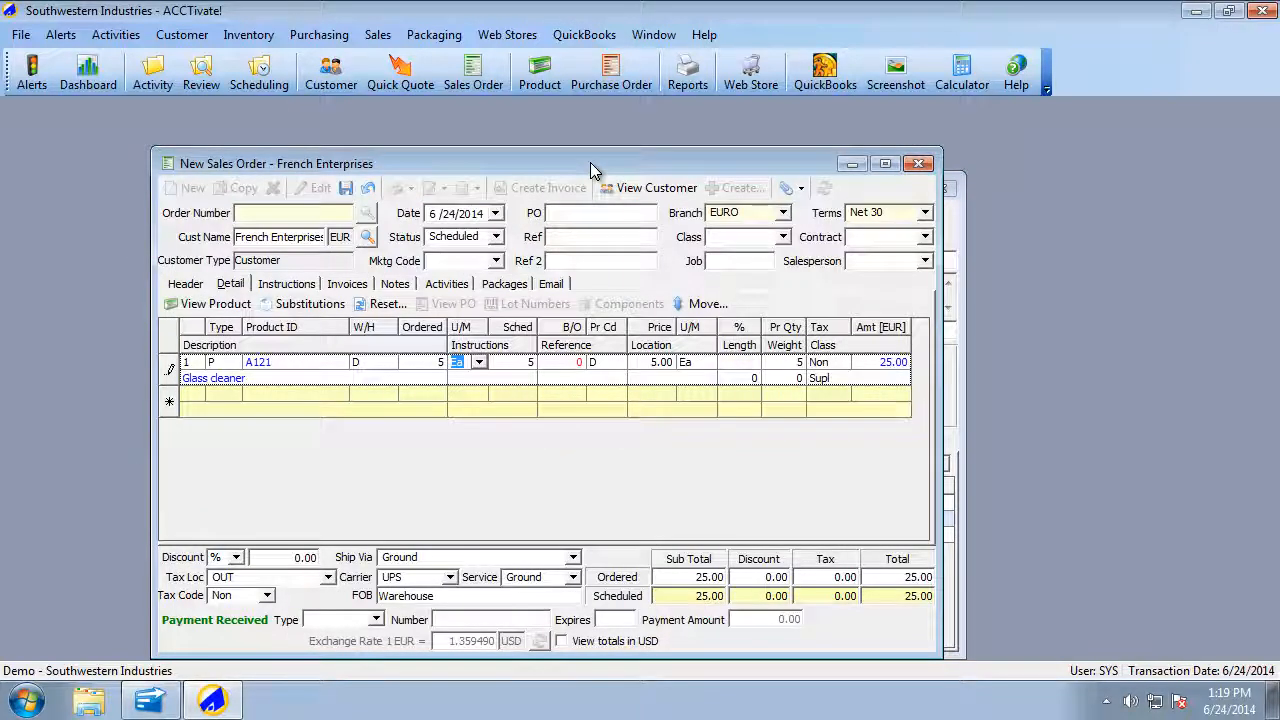
{"action": "left_click", "coordinate": [562, 640]}
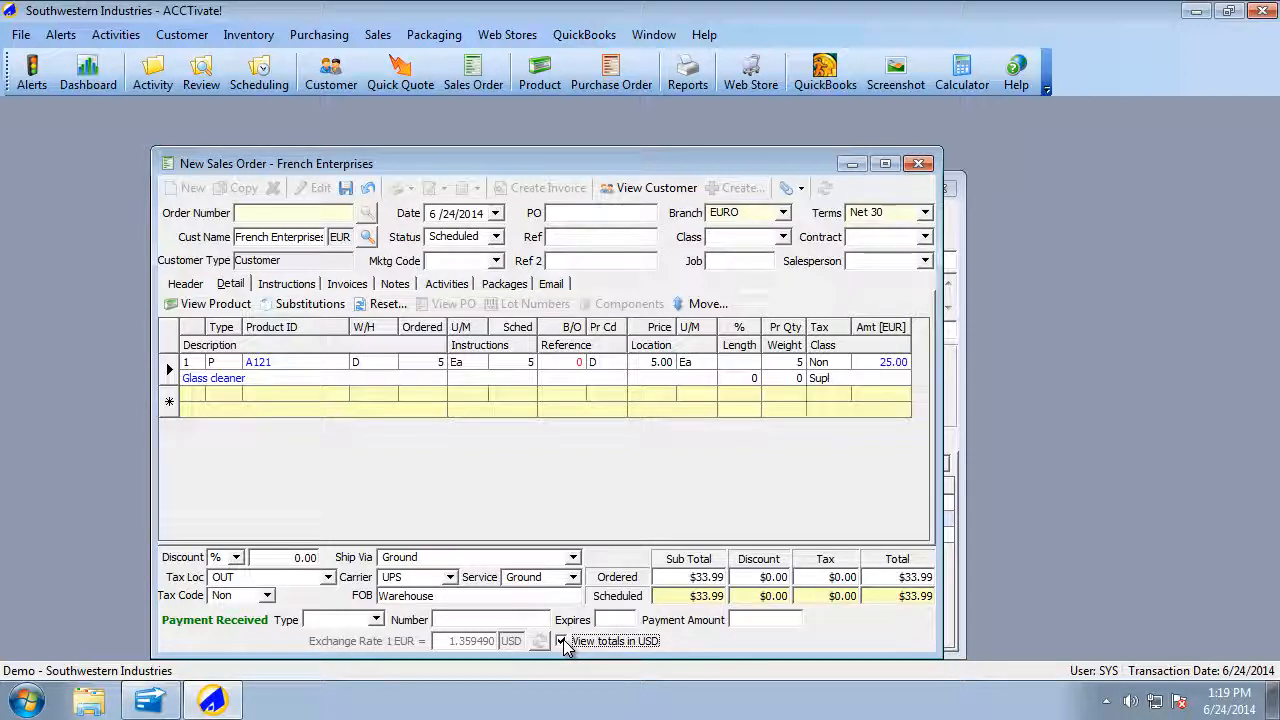
{"action": "left_click", "coordinate": [563, 642]}
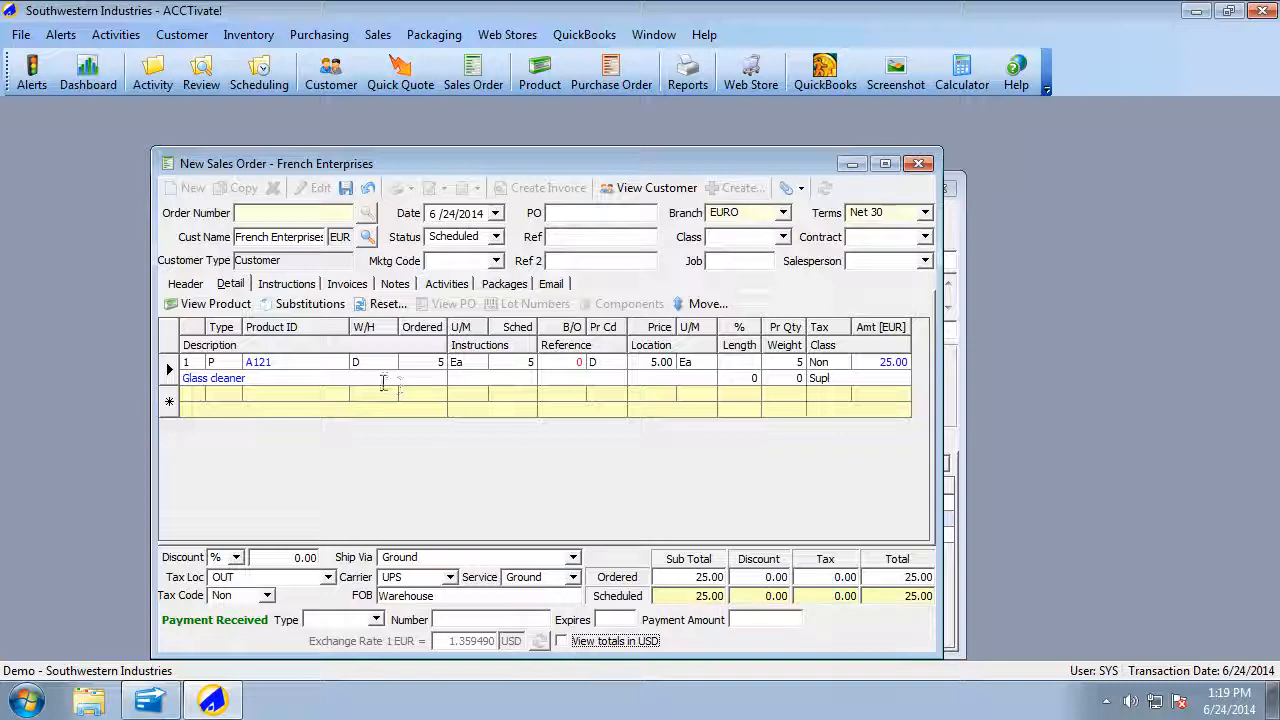
Save the French Enterprises sales order and release it as an invoice dated 6/24/2014
{"action": "left_click", "coordinate": [344, 193]}
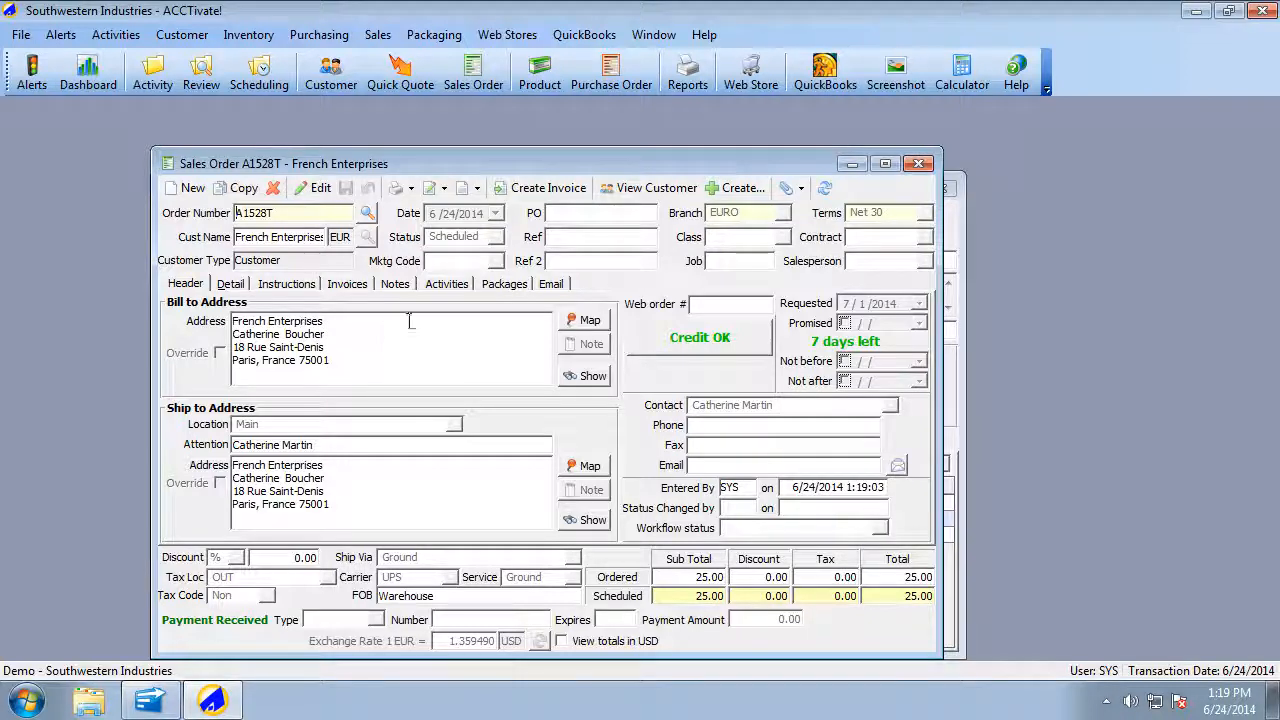
{"action": "left_click", "coordinate": [548, 188]}
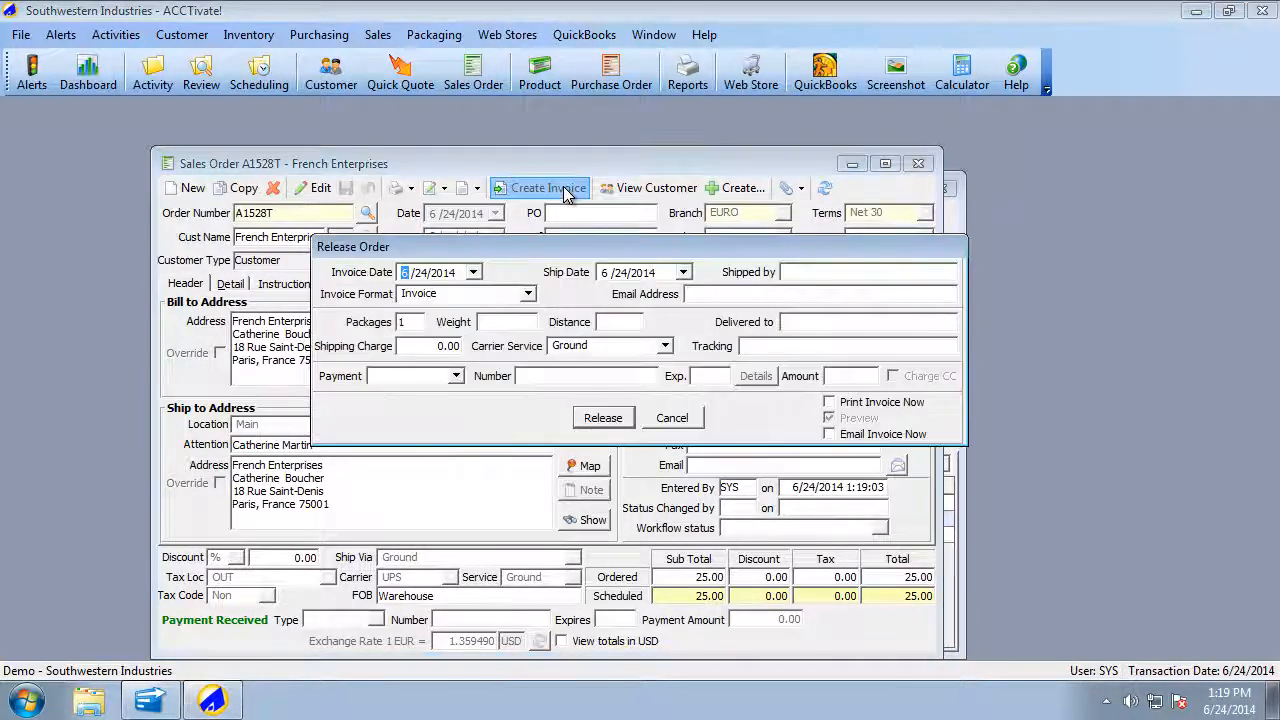
{"action": "left_click", "coordinate": [473, 272]}
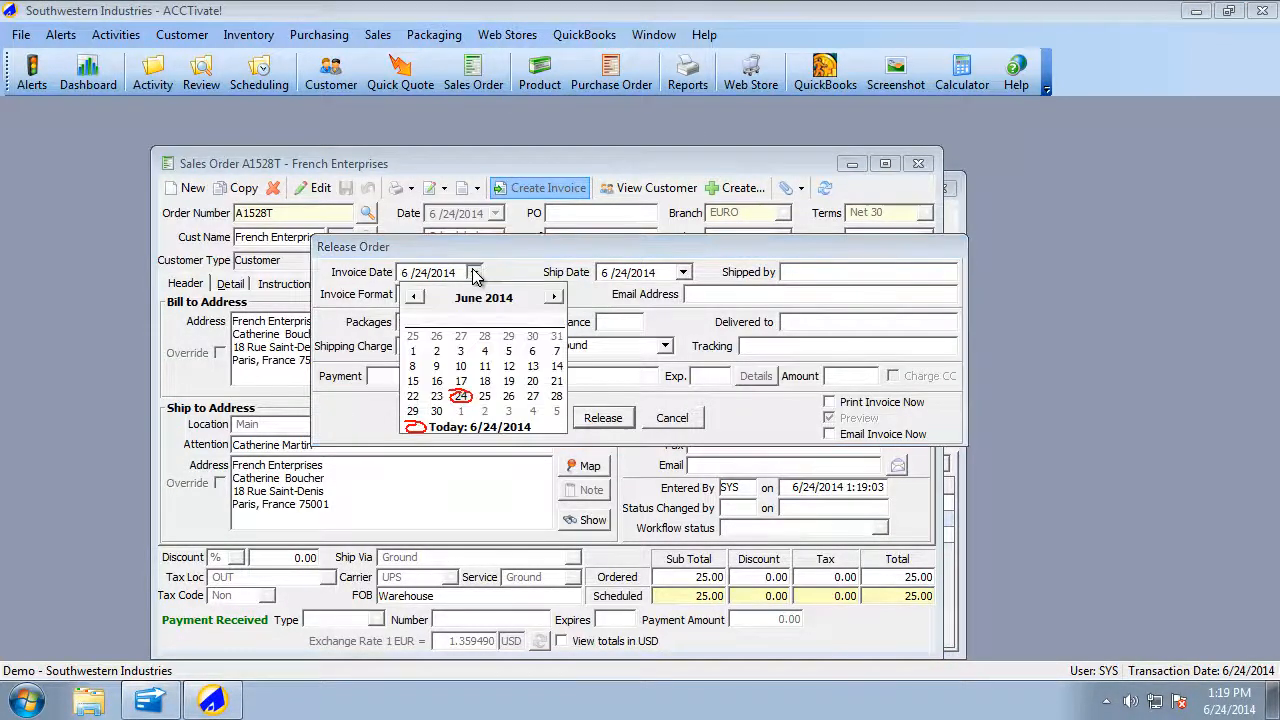
{"action": "left_click", "coordinate": [462, 396]}
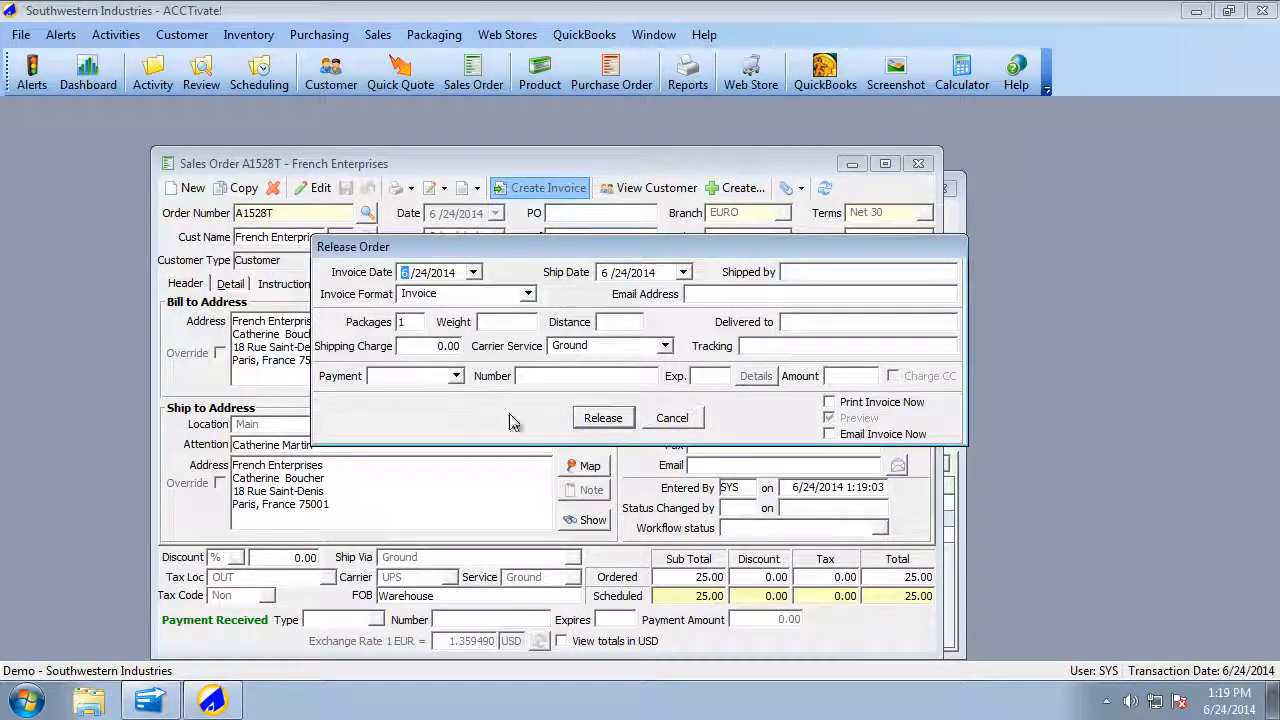
{"action": "left_click", "coordinate": [595, 420]}
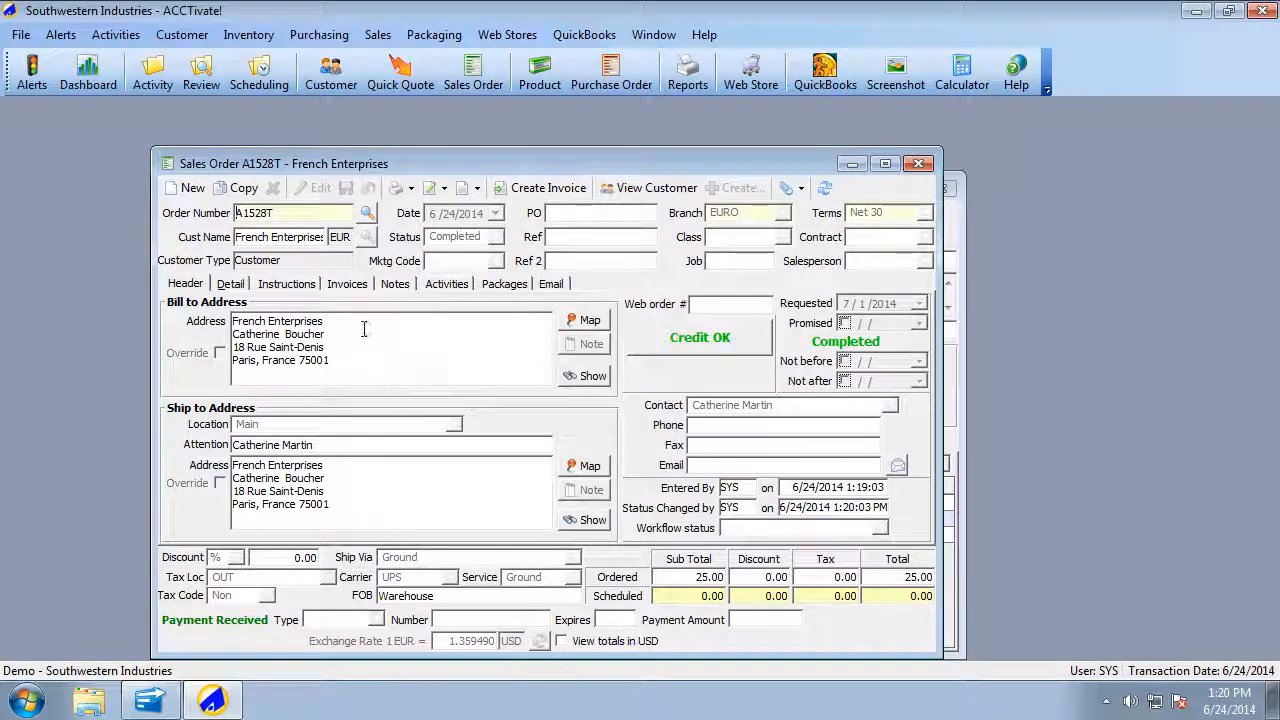
Preview the sales order's invoice, examine its line and currency totals, and return to the order's header
{"action": "left_click", "coordinate": [347, 285]}
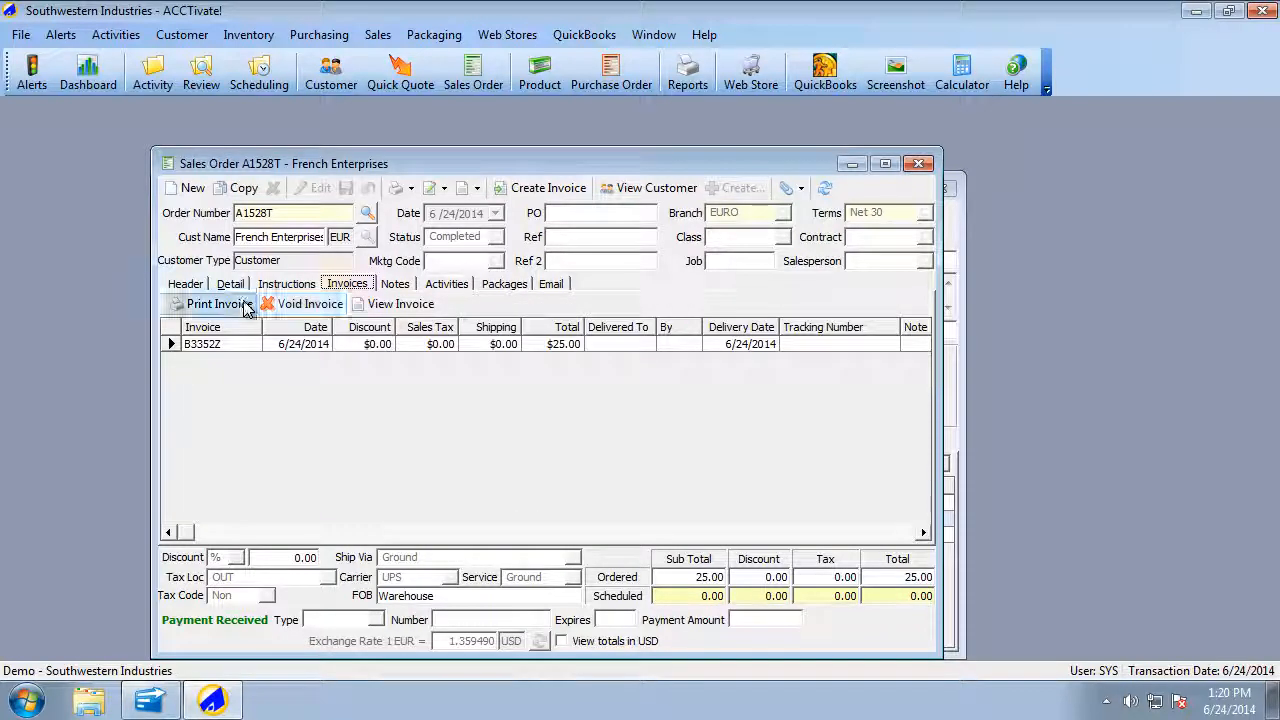
{"action": "left_click", "coordinate": [214, 304]}
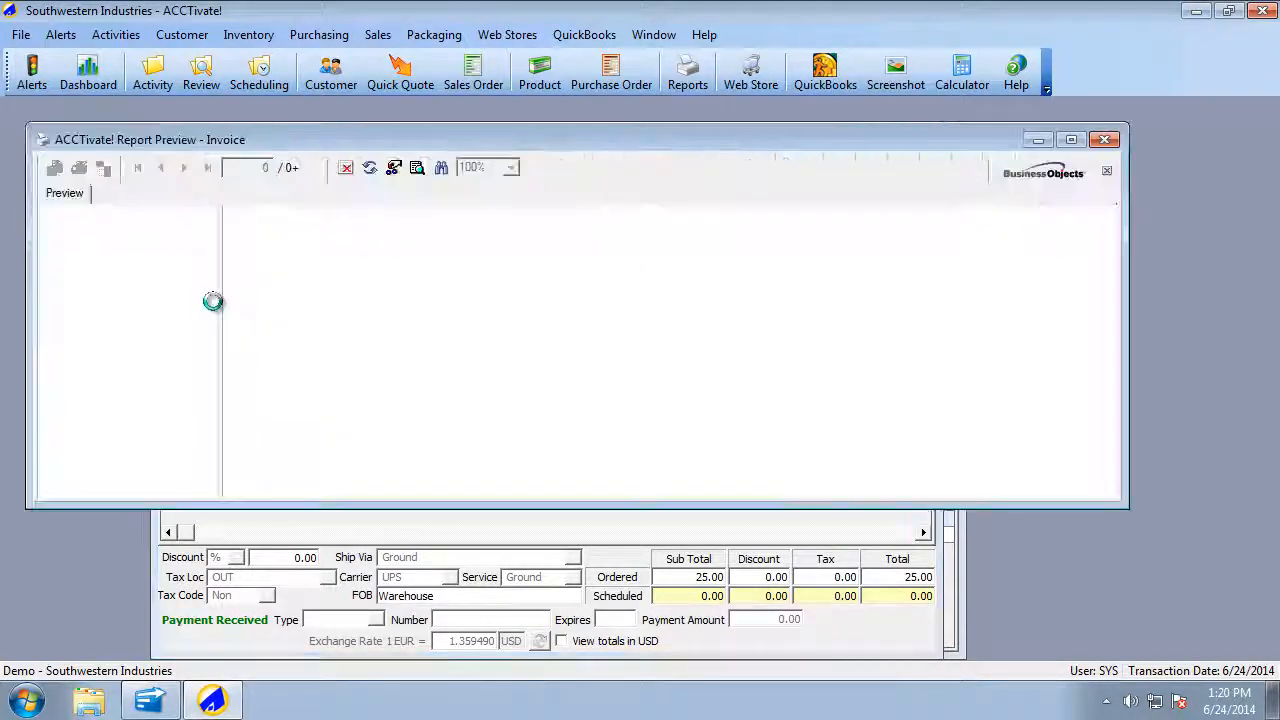
{"action": "double_click", "coordinate": [575, 139]}
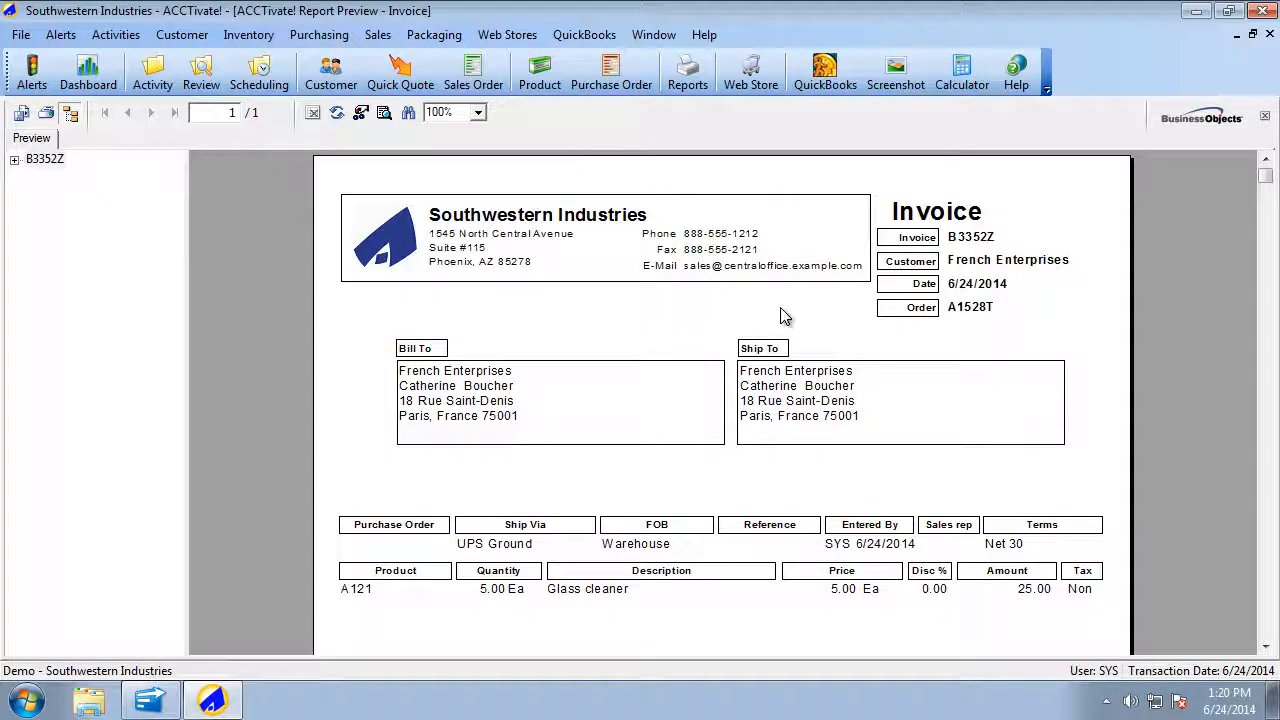
{"action": "scroll", "coordinate": [1176, 553], "scroll_direction": "down", "scroll_amount": 10}
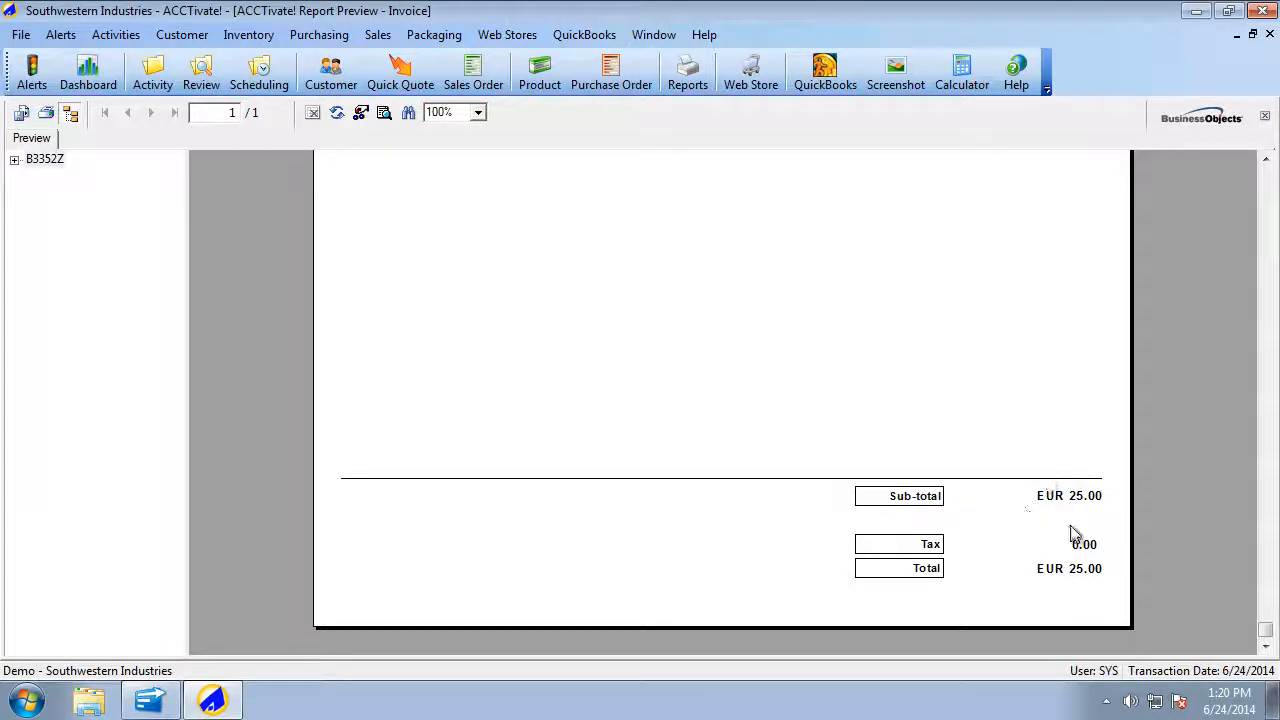
{"action": "scroll", "coordinate": [1237, 588], "scroll_direction": "up", "scroll_amount": 3}
{"action": "scroll", "coordinate": [1232, 580], "scroll_direction": "up", "scroll_amount": 10}
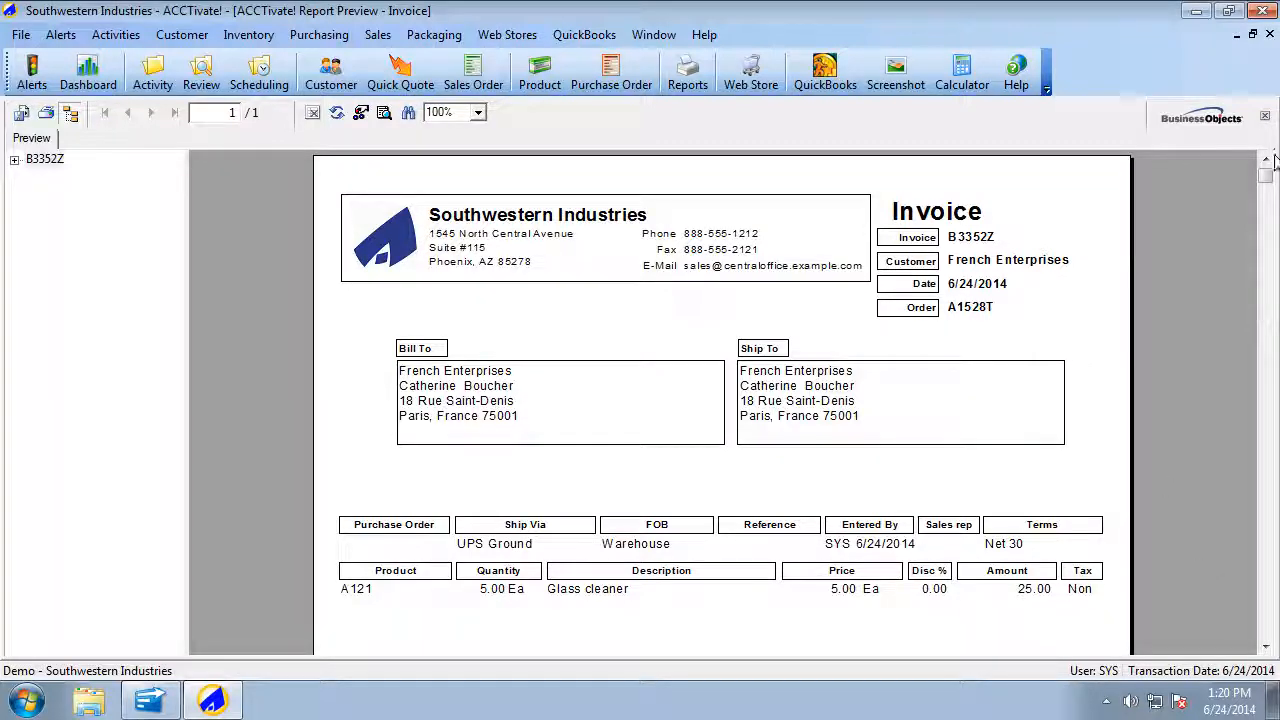
{"action": "left_click", "coordinate": [1253, 35]}
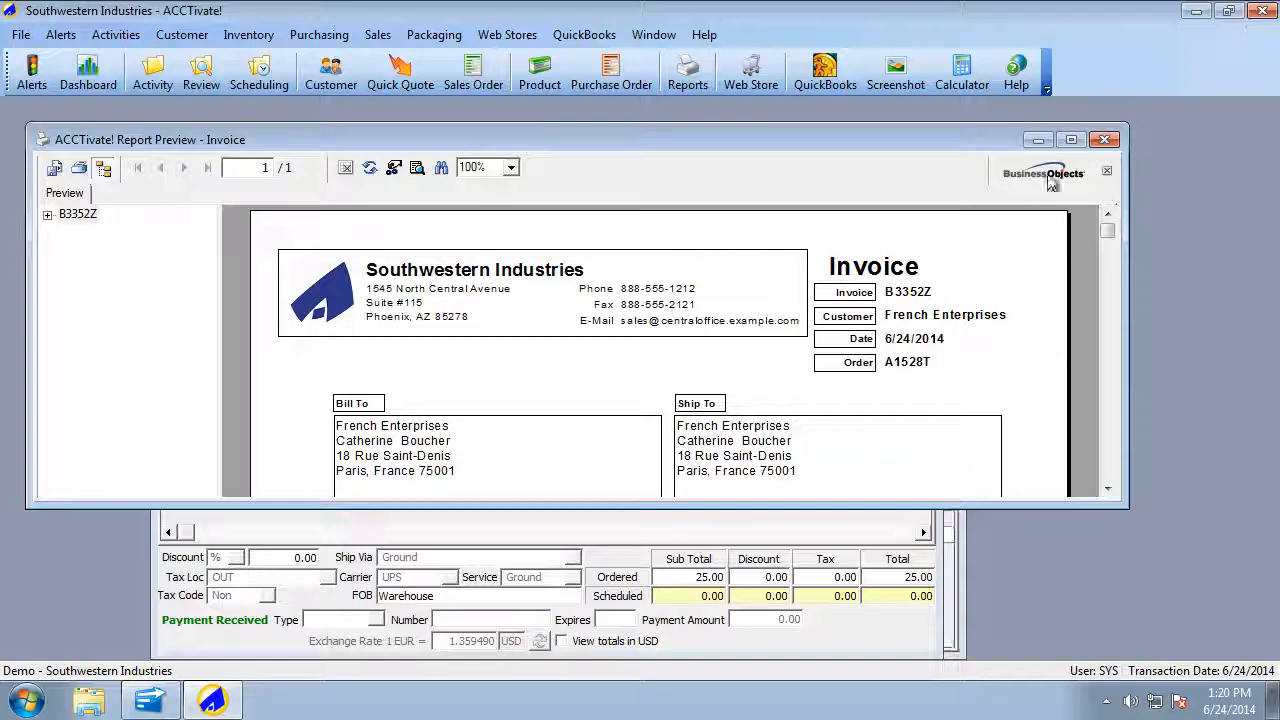
{"action": "left_click", "coordinate": [1105, 139]}
{"action": "left_click_drag", "start_coordinate": [542, 165], "coordinate": [531, 134]}
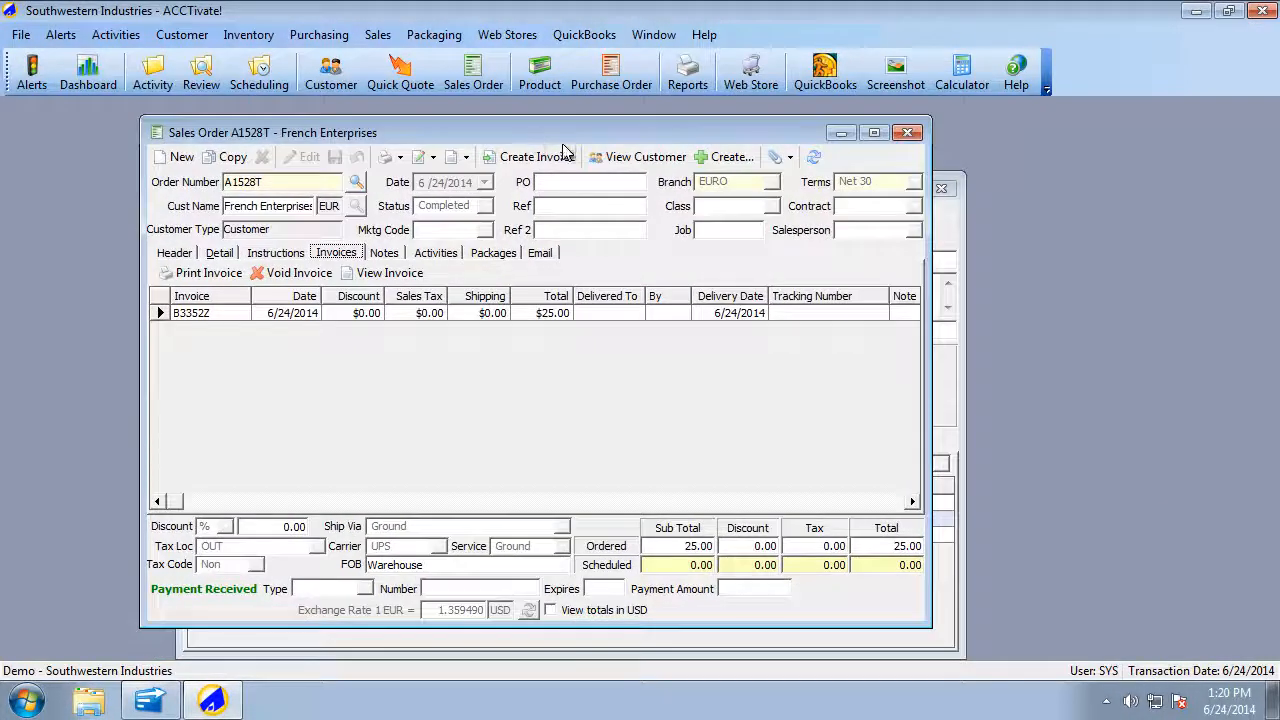
{"action": "left_click", "coordinate": [174, 253]}
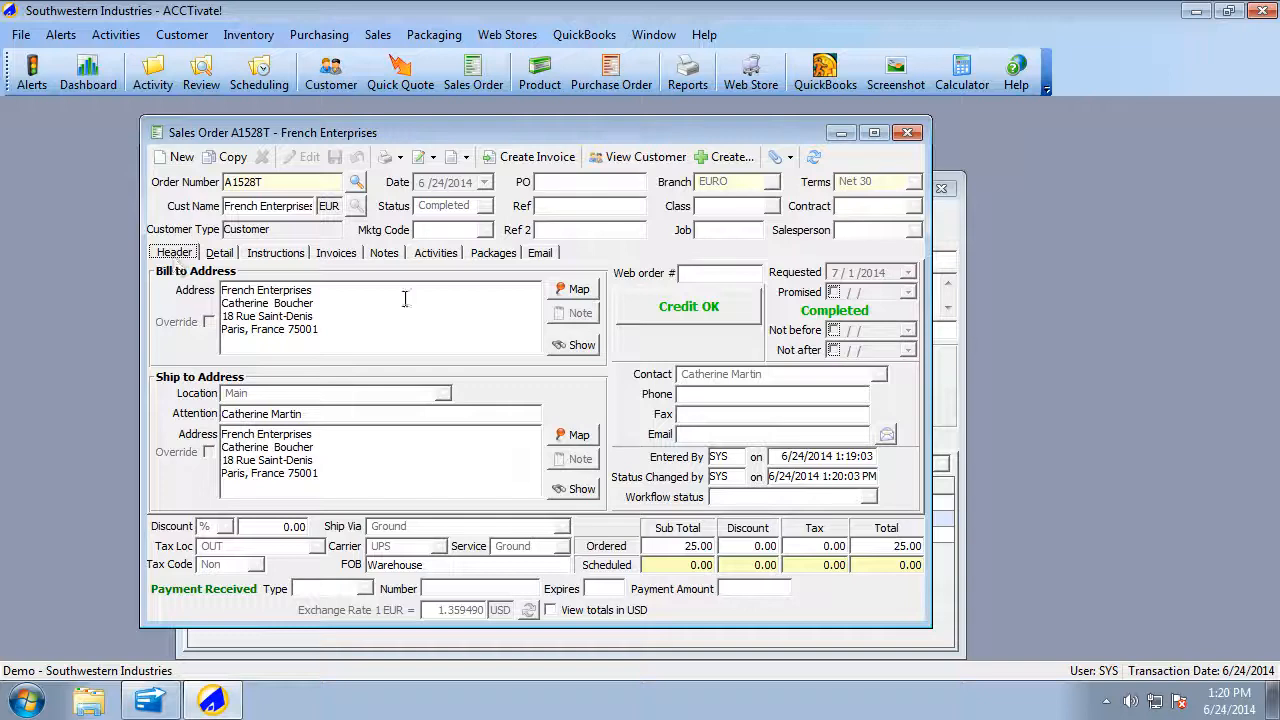
Run a full synchronization of the new sales invoice with QuickBooks and close the synchronization window
{"action": "left_click", "coordinate": [584, 35]}
{"action": "left_click", "coordinate": [620, 79]}
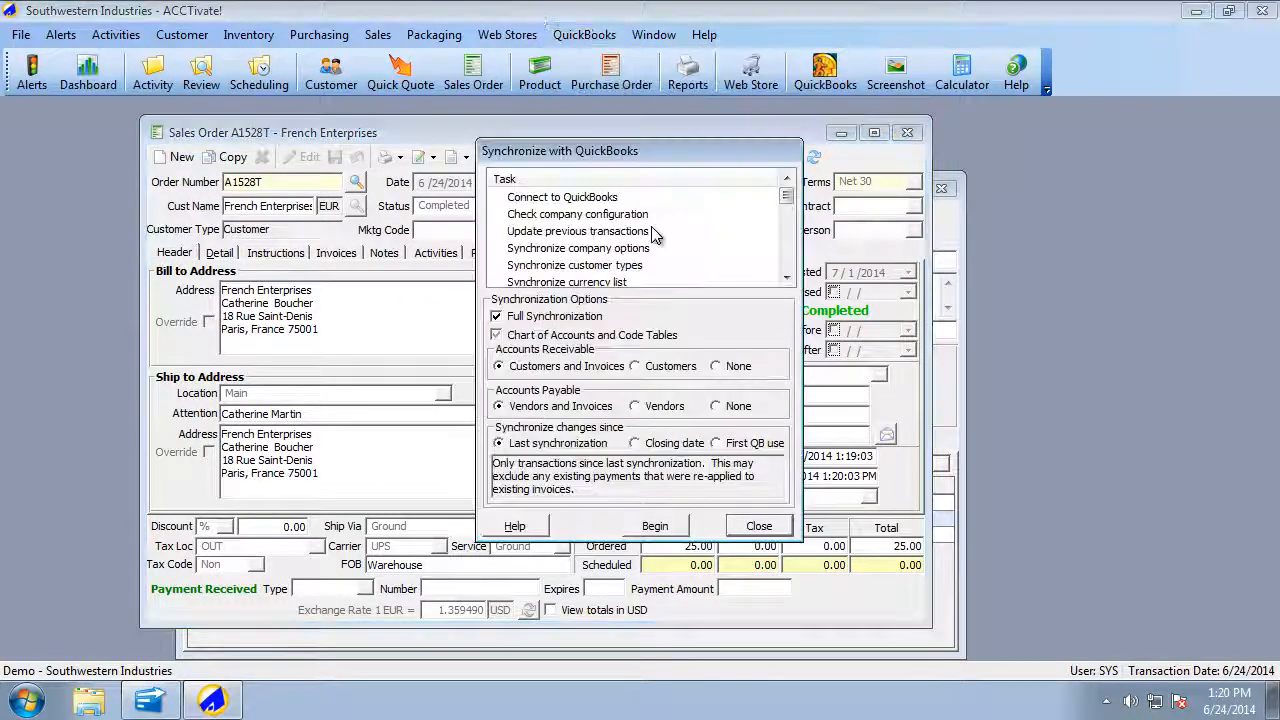
{"action": "left_click", "coordinate": [650, 530]}
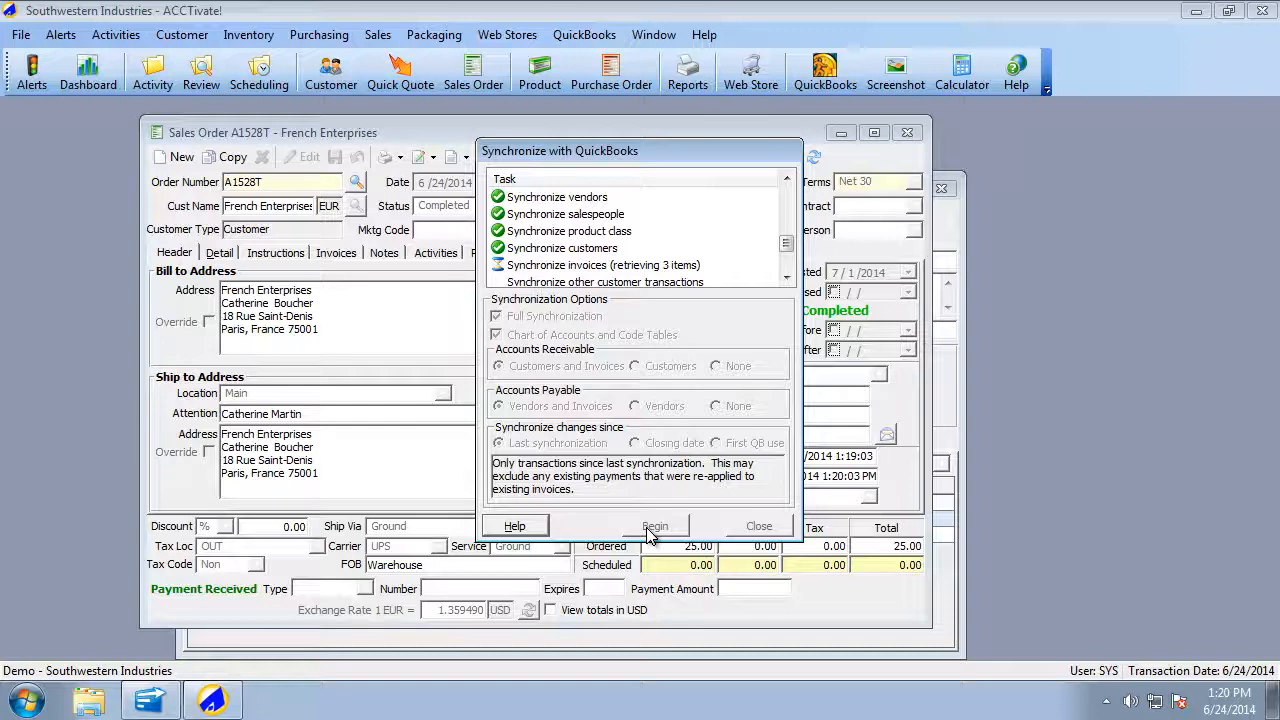
{"action": "left_click", "coordinate": [757, 528]}
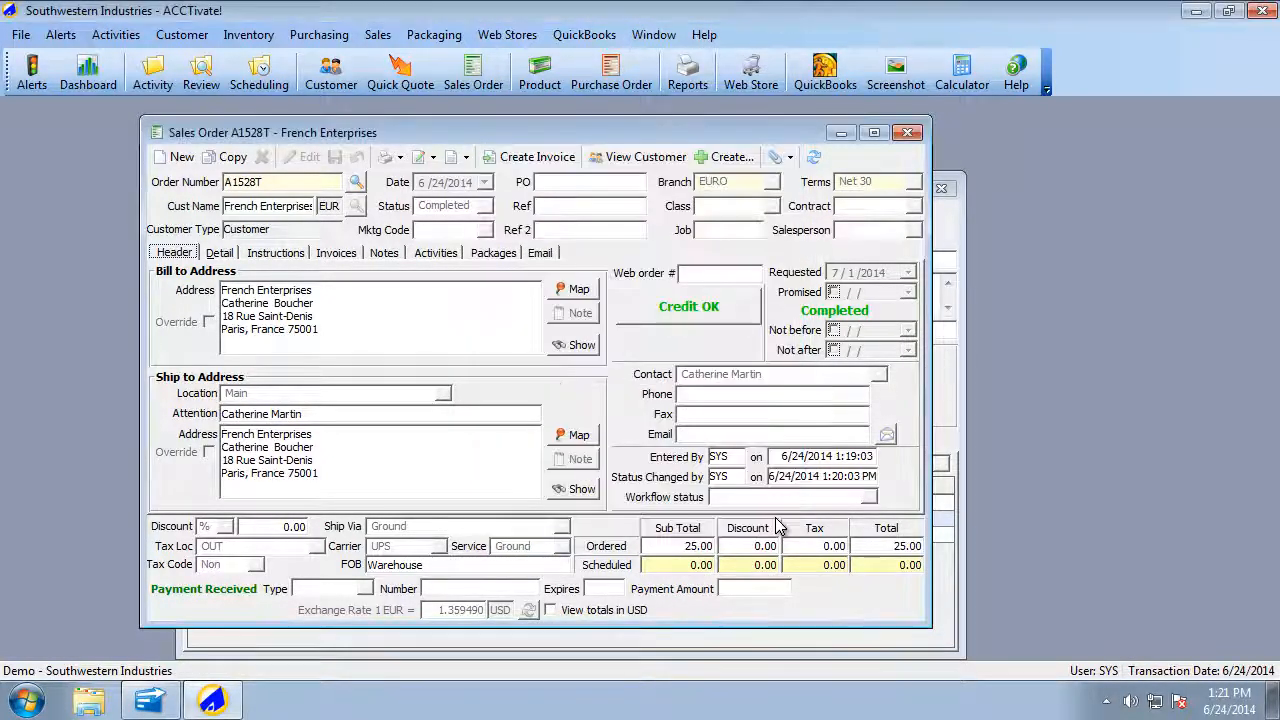
Switch to QuickBooks, inspect the French Enterprises invoice from the Customer Center, and close the invoice
{"action": "left_click", "coordinate": [149, 700]}
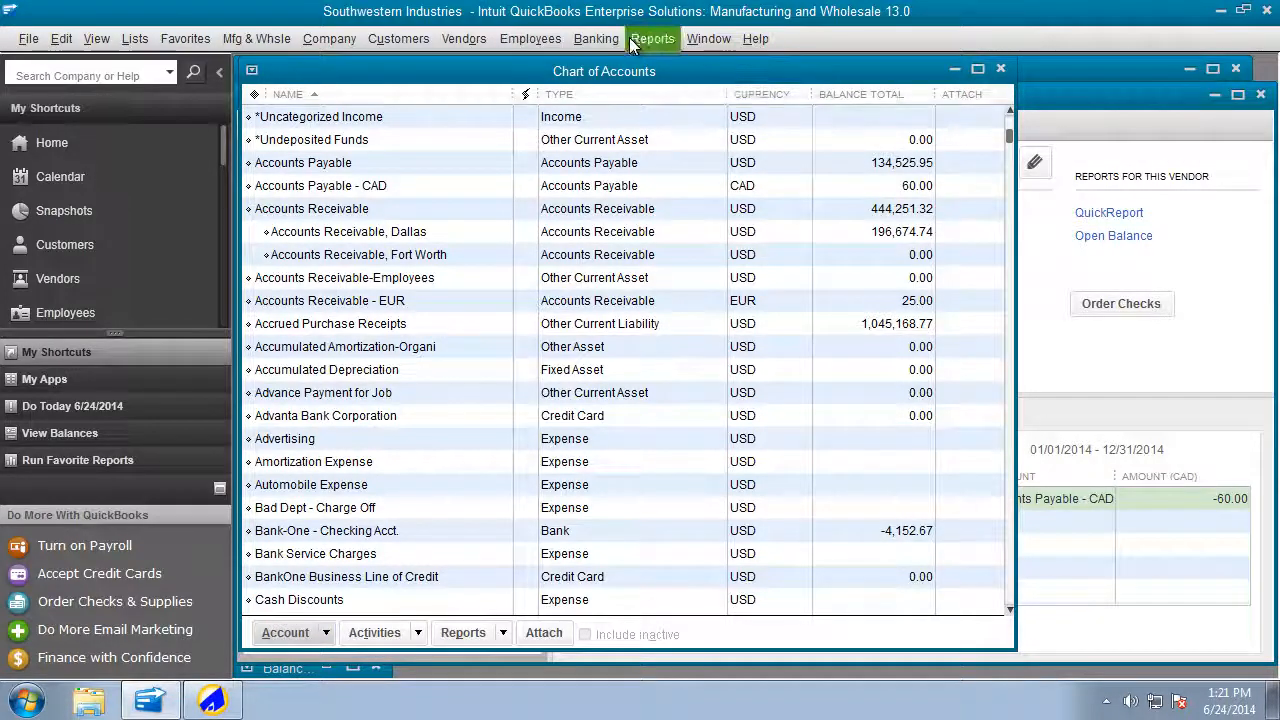
{"action": "left_click", "coordinate": [708, 38]}
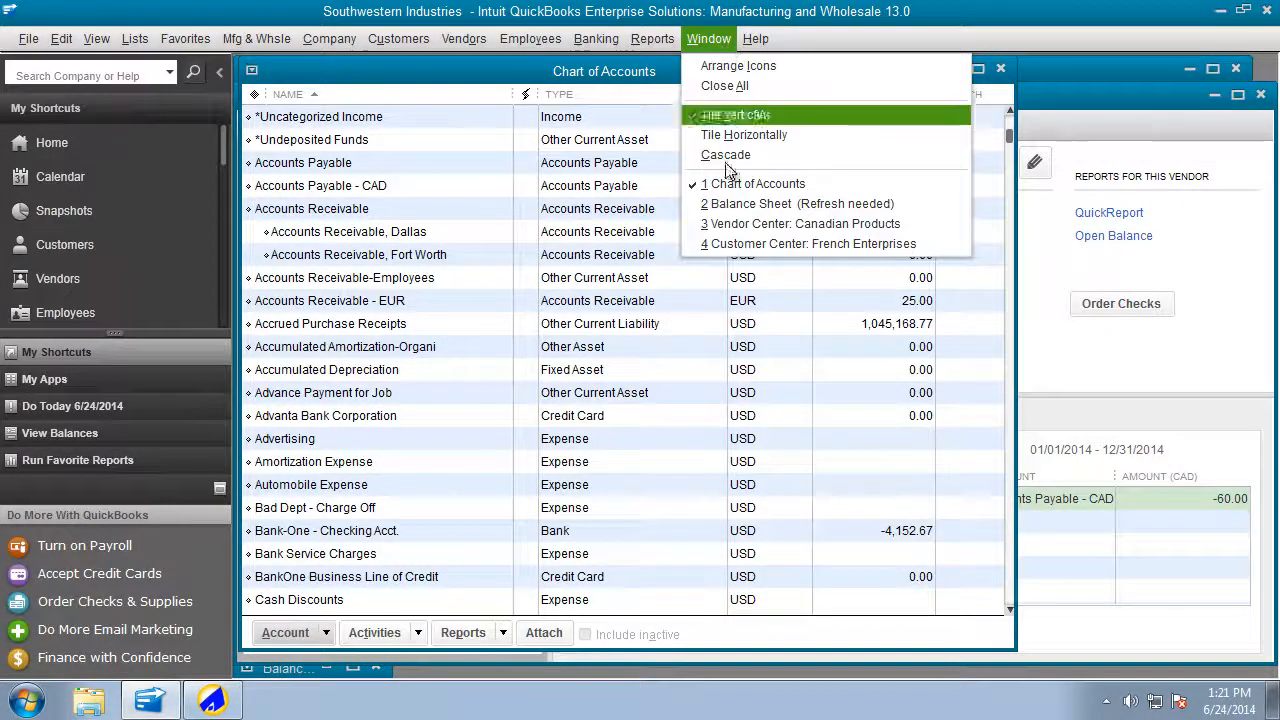
{"action": "left_click", "coordinate": [726, 241]}
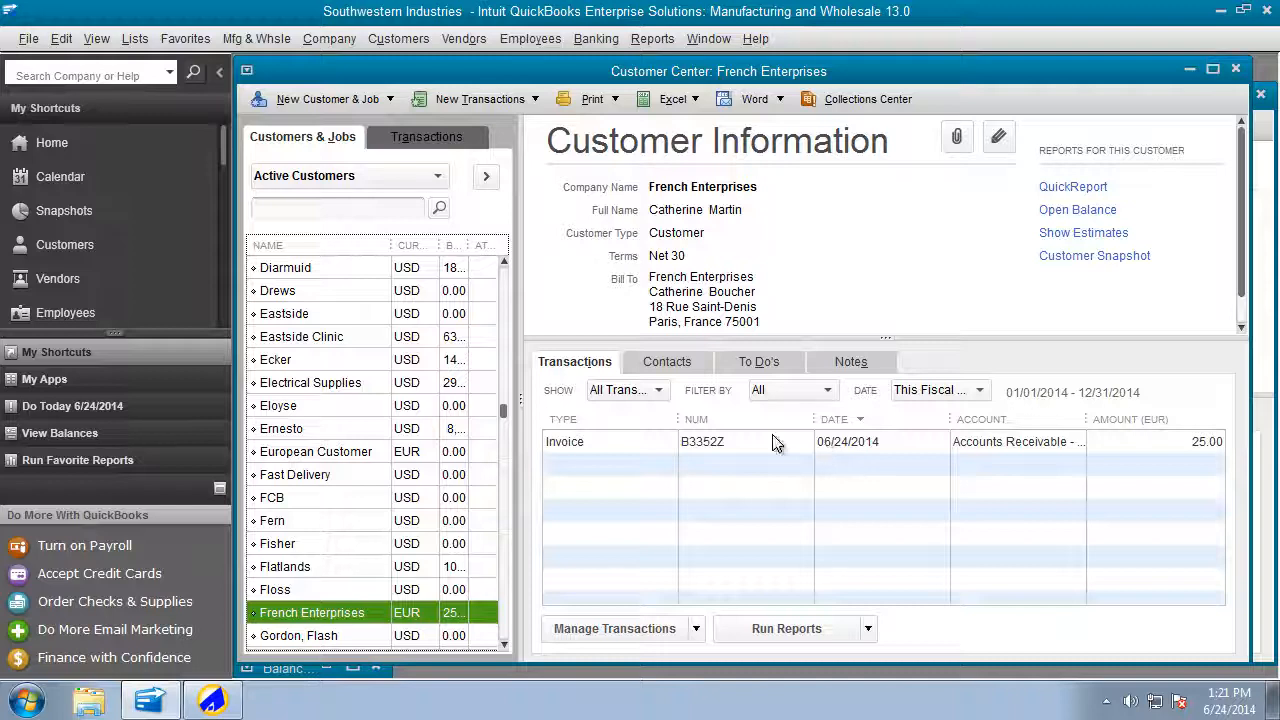
{"action": "double_click", "coordinate": [608, 441]}
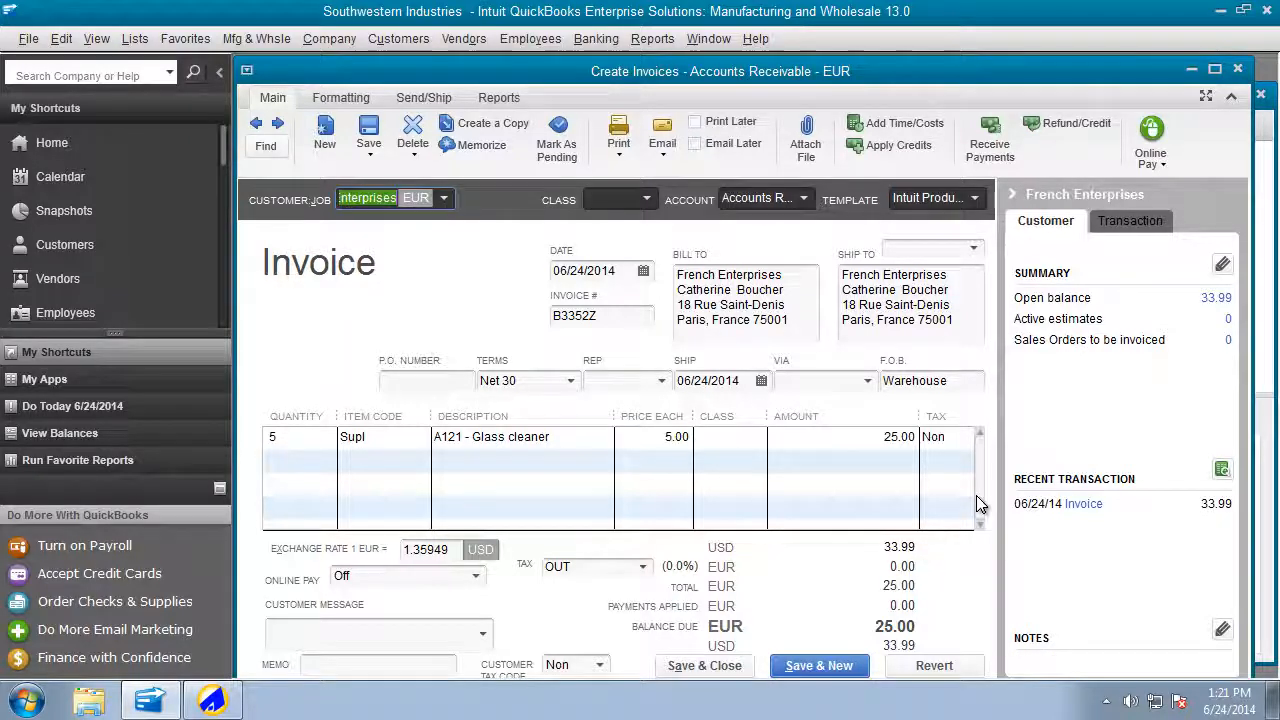
{"action": "left_click", "coordinate": [1237, 69]}
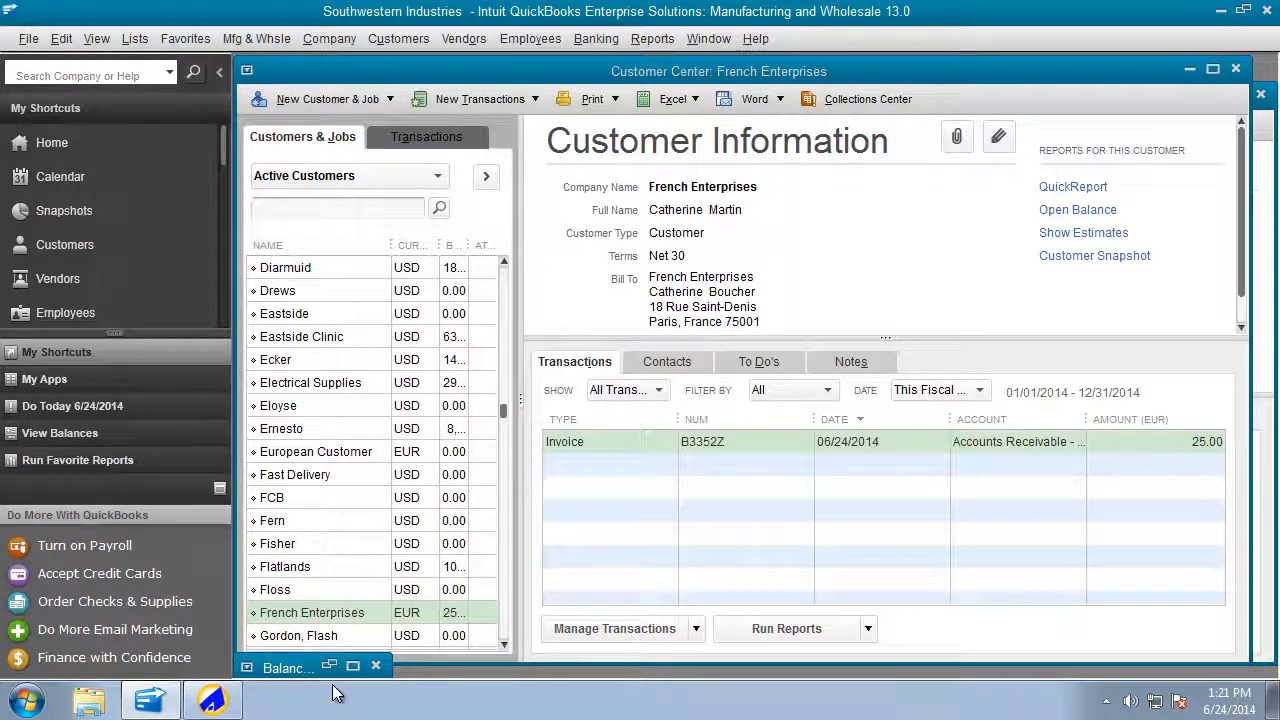
Restore the minimized Balance Sheet report, examine its EUR receivable, CAD payable and equity sections, and close the report
{"action": "left_click", "coordinate": [329, 666]}
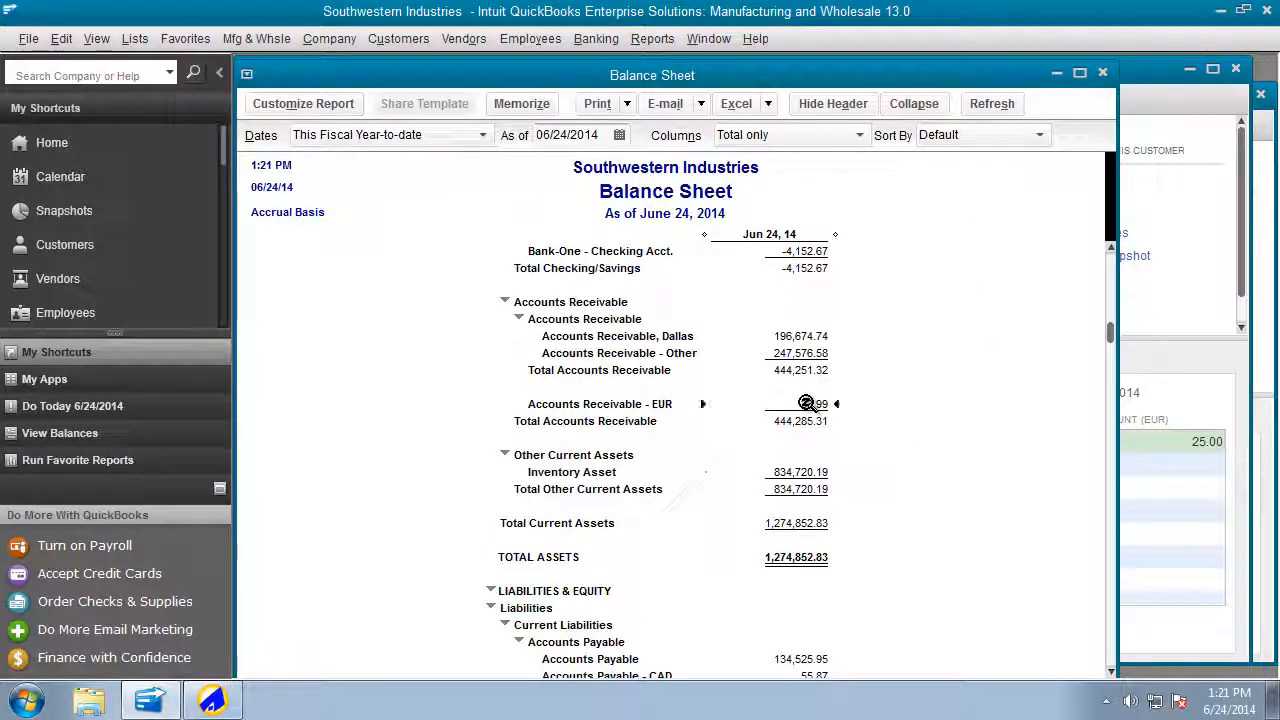
{"action": "scroll", "coordinate": [953, 490], "scroll_direction": "down", "scroll_amount": 3}
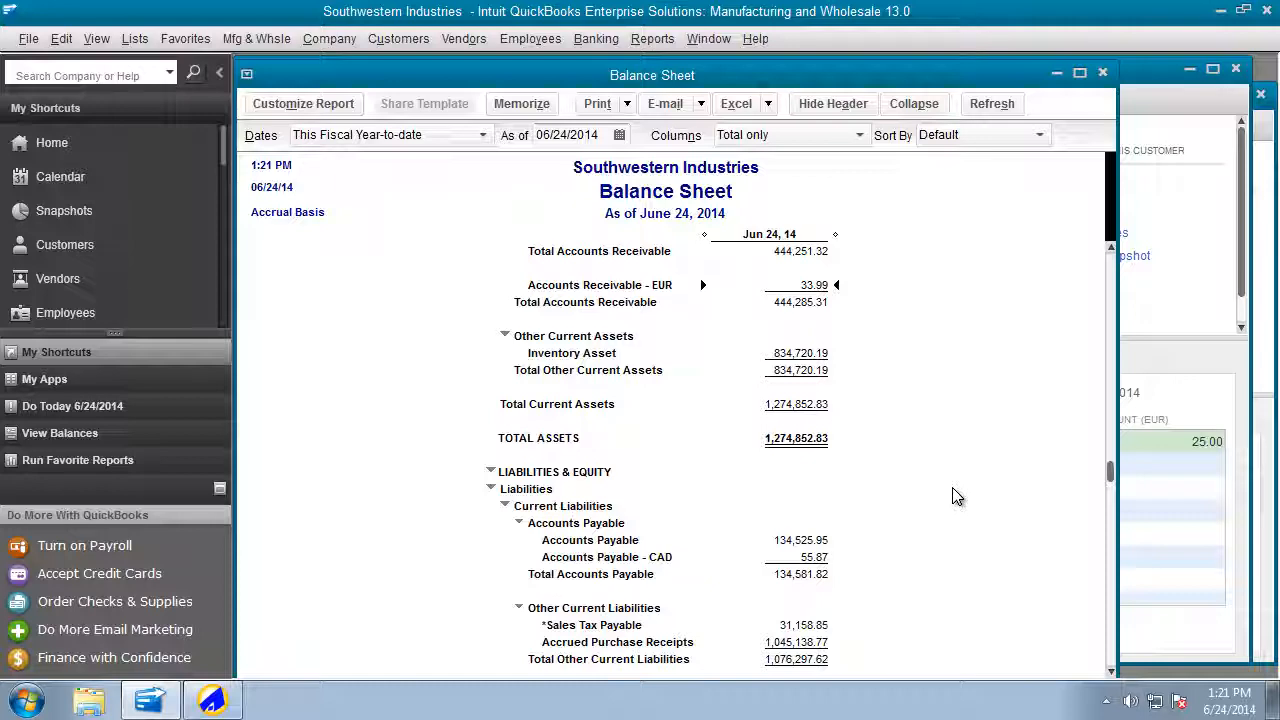
{"action": "scroll", "coordinate": [952, 497], "scroll_direction": "down", "scroll_amount": 2}
{"action": "scroll", "coordinate": [952, 497], "scroll_direction": "up", "scroll_amount": 6}
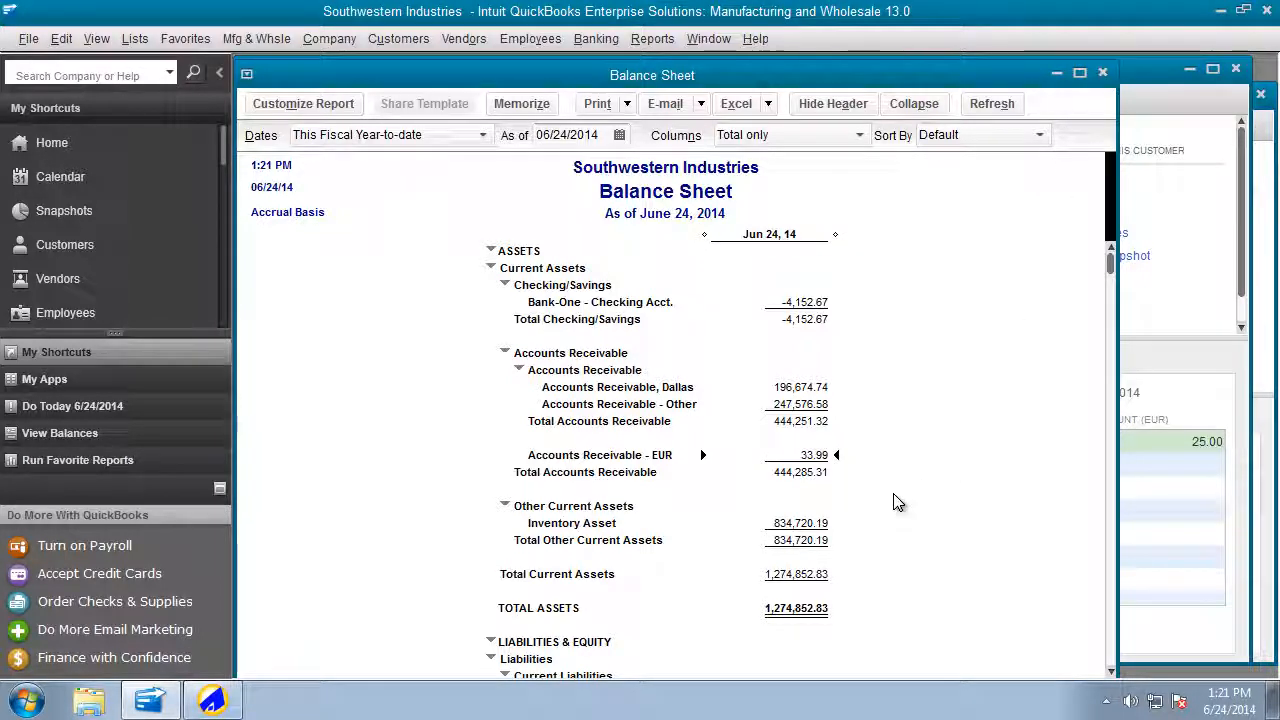
{"action": "scroll", "coordinate": [893, 493], "scroll_direction": "down", "scroll_amount": 5}
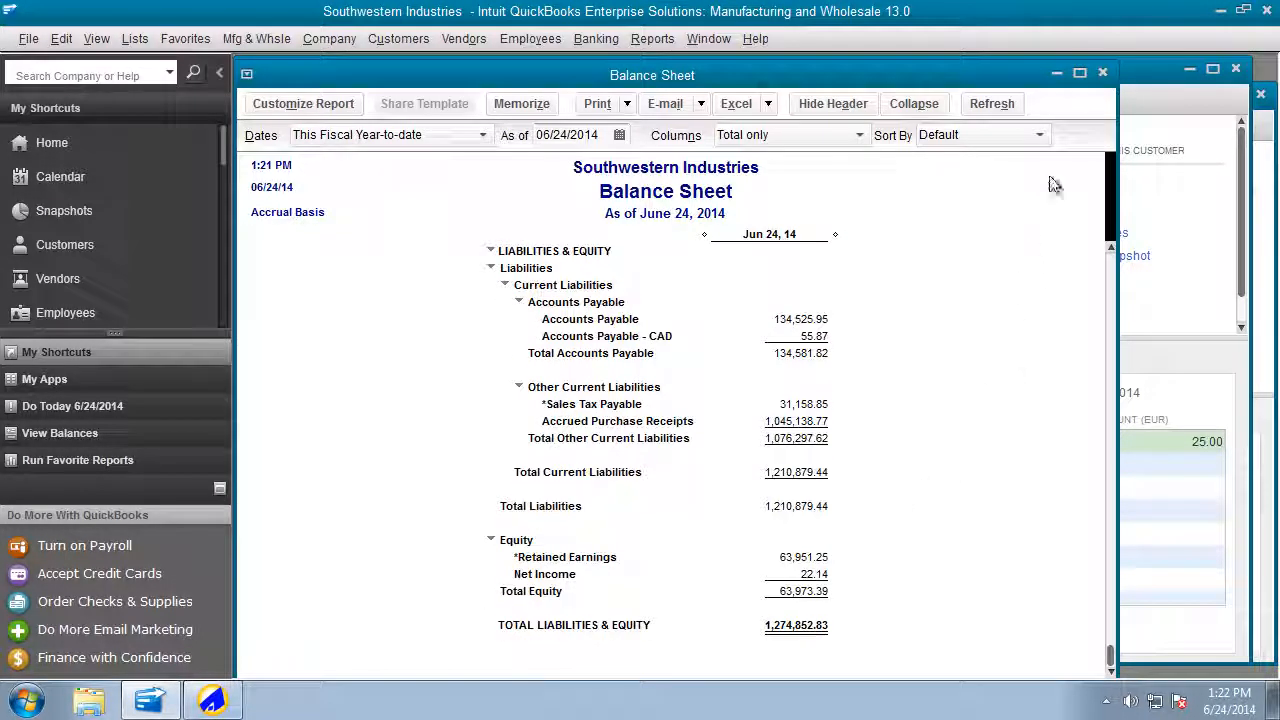
{"action": "left_click", "coordinate": [1102, 72]}
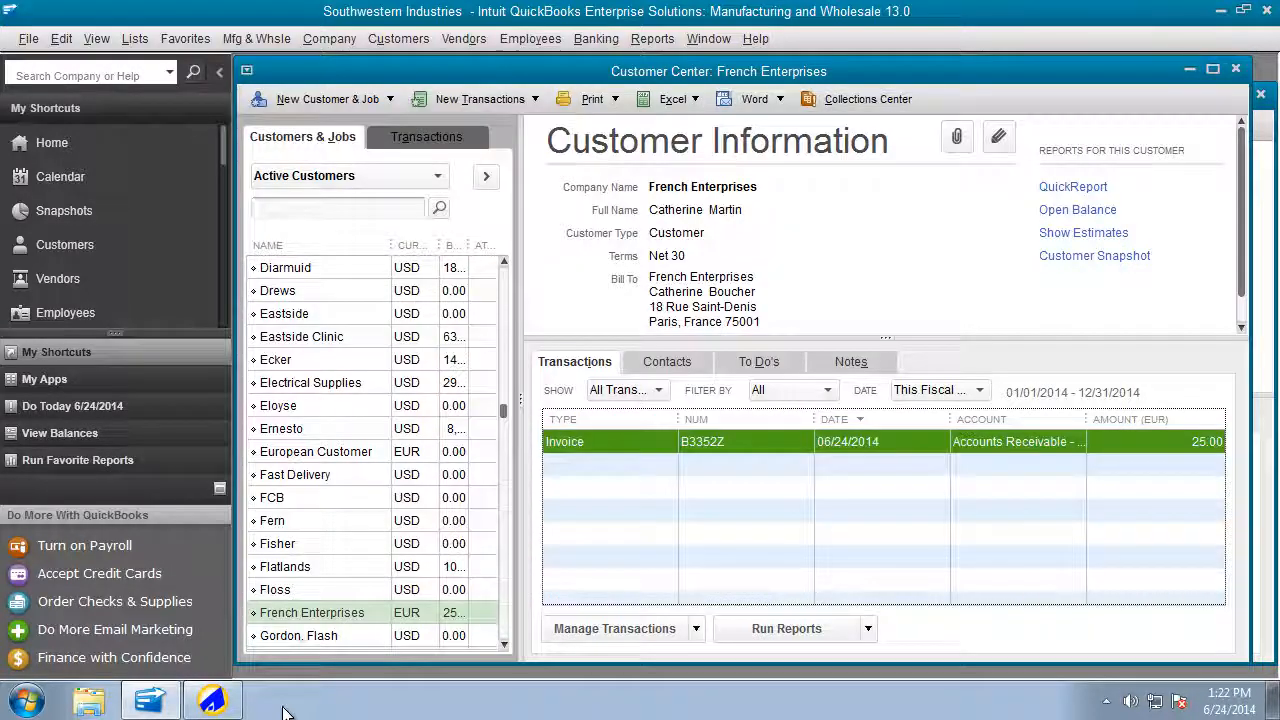
Switch to ACCTivate!, move the sales order aside, and show the warehouse inventory quantities and costs of product A121
{"action": "left_click", "coordinate": [211, 700]}
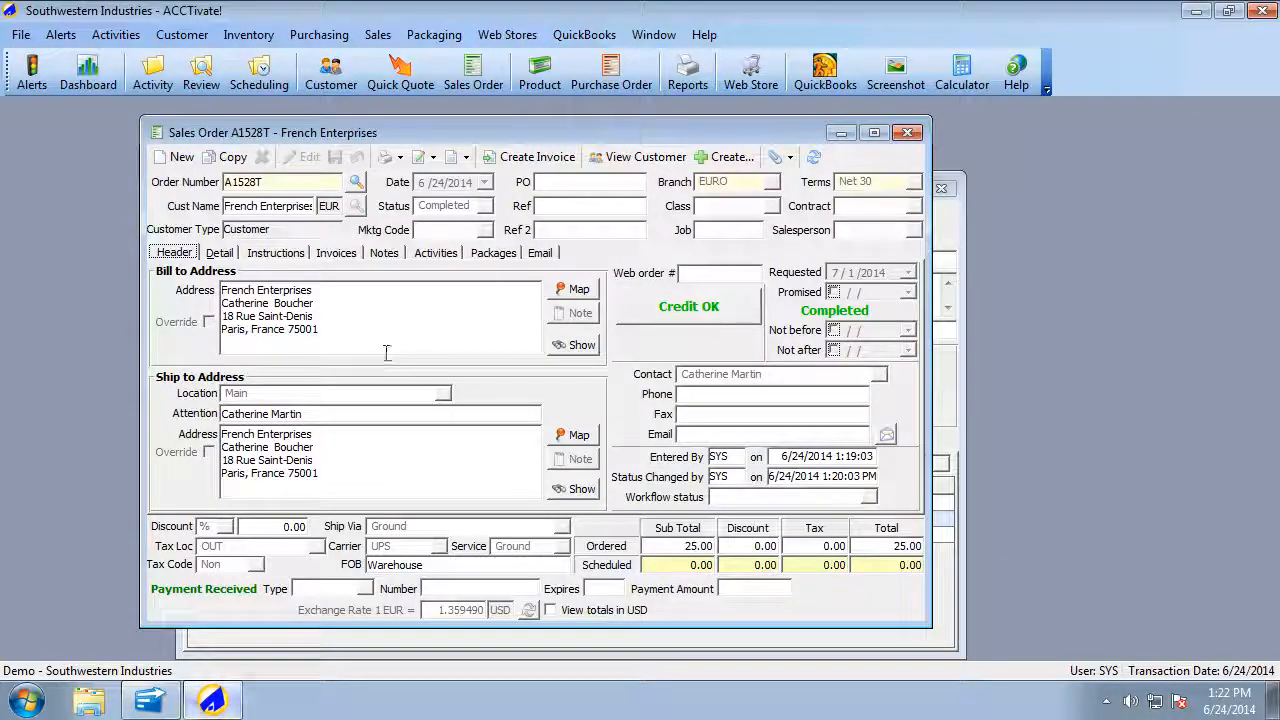
{"action": "left_click_drag", "start_coordinate": [375, 132], "coordinate": [605, 134]}
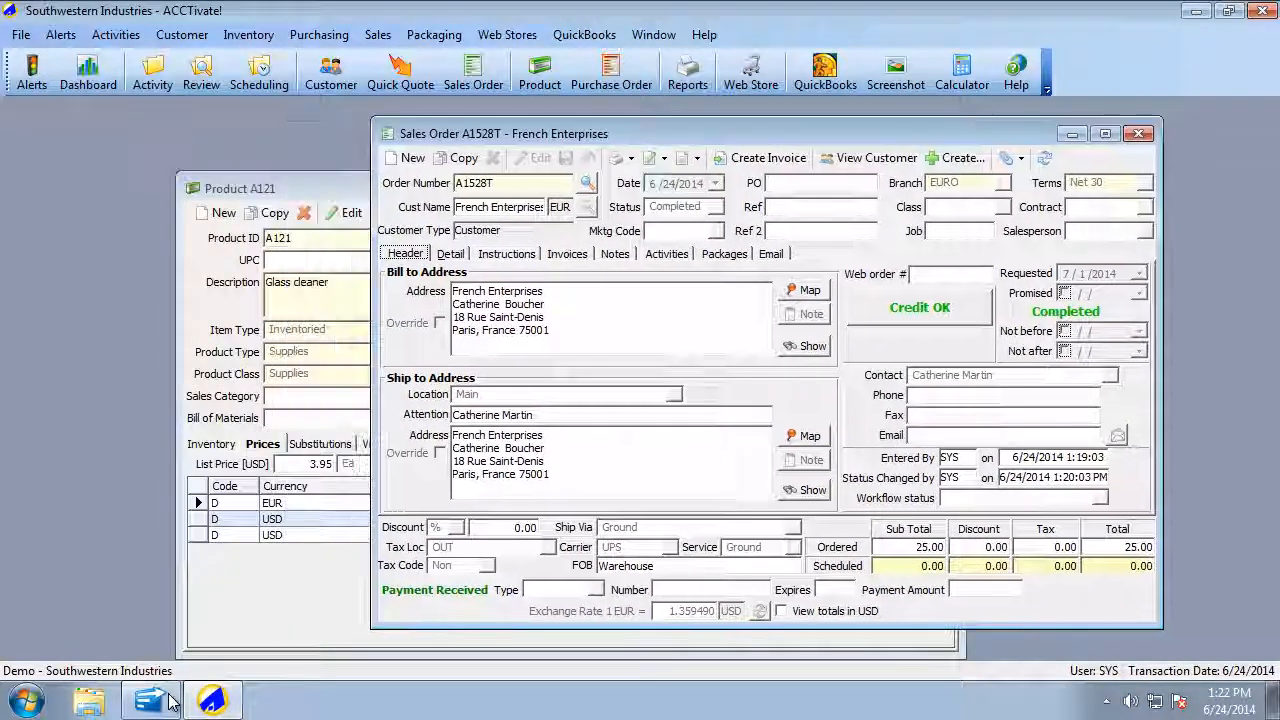
{"action": "left_click", "coordinate": [242, 568]}
{"action": "left_click", "coordinate": [220, 444]}
{"action": "left_click_drag", "start_coordinate": [430, 187], "coordinate": [285, 141]}
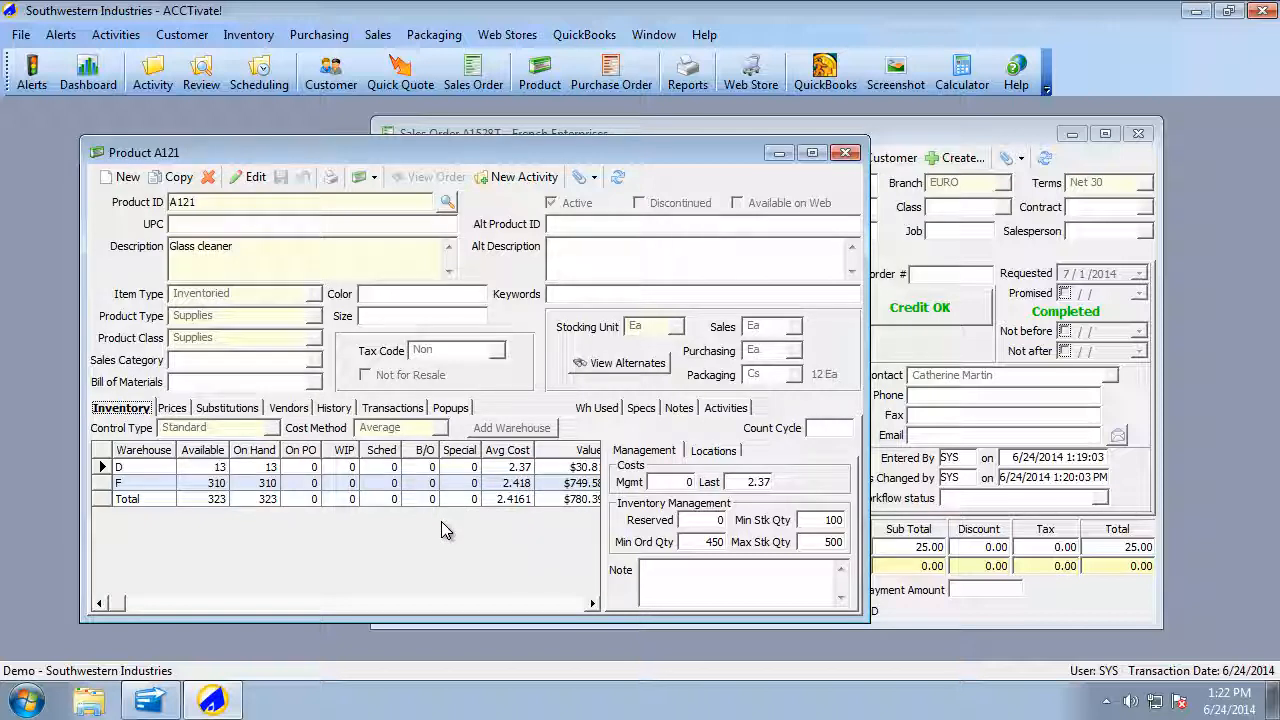
Examine the Canadian vendor's CAD pricing for product A121 and return to the product's inventory information
{"action": "left_click", "coordinate": [286, 410]}
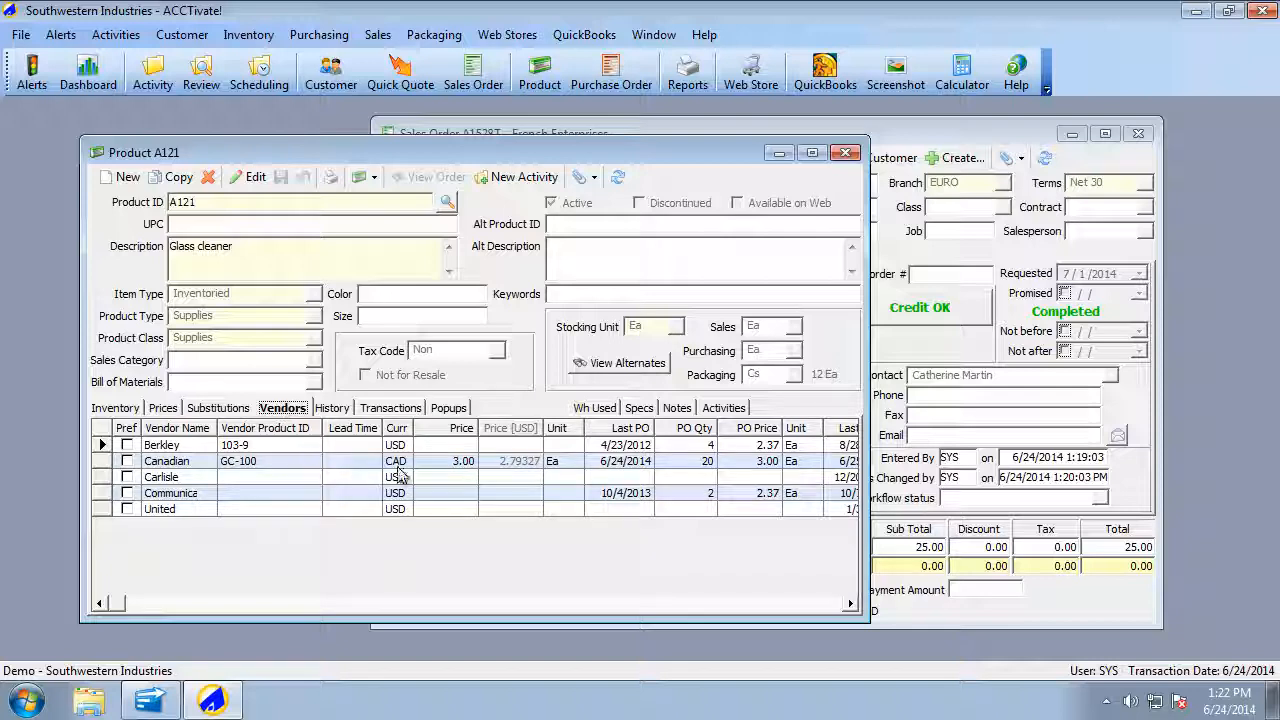
{"action": "left_click", "coordinate": [431, 465]}
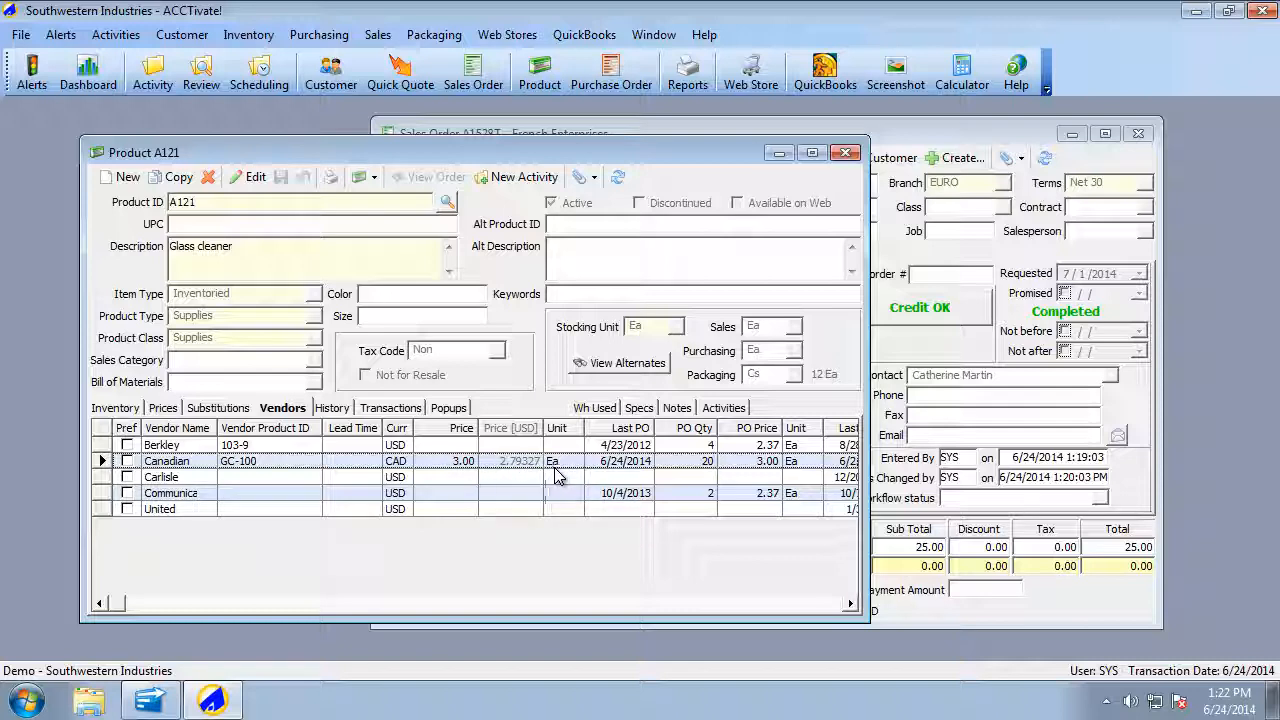
{"action": "left_click", "coordinate": [113, 410]}
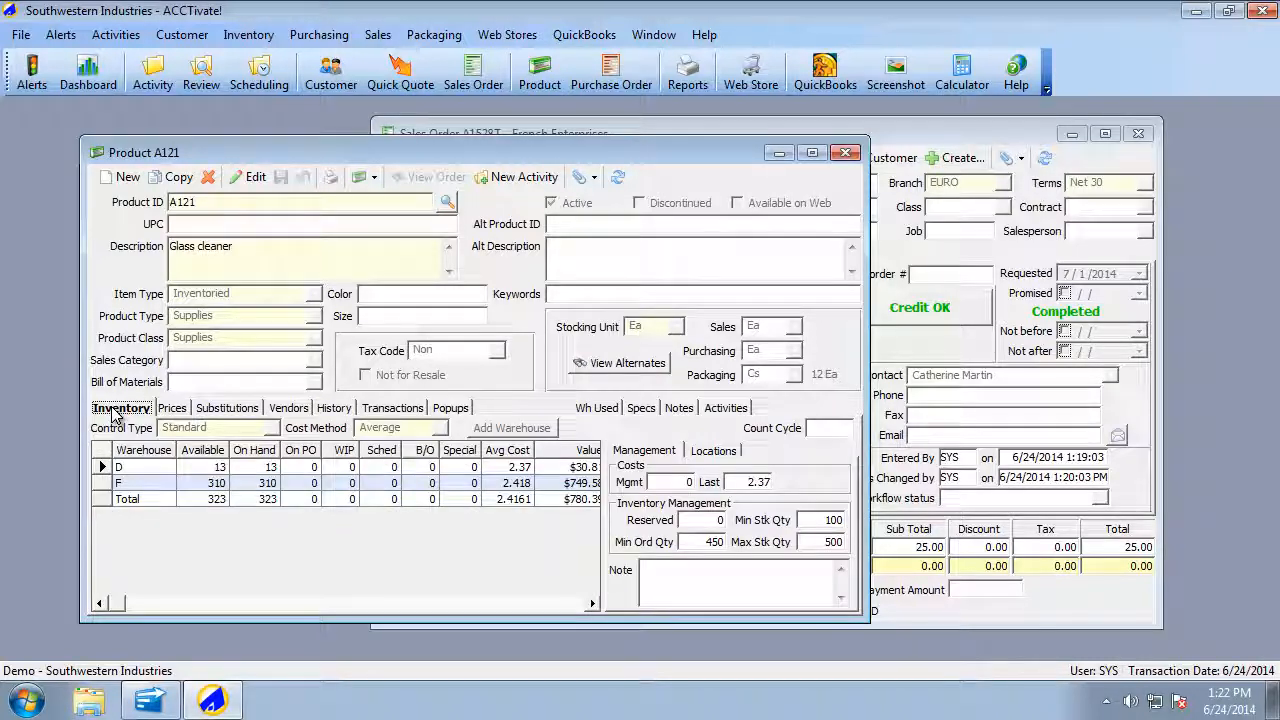
{"action": "left_click_drag", "start_coordinate": [516, 155], "coordinate": [511, 143]}
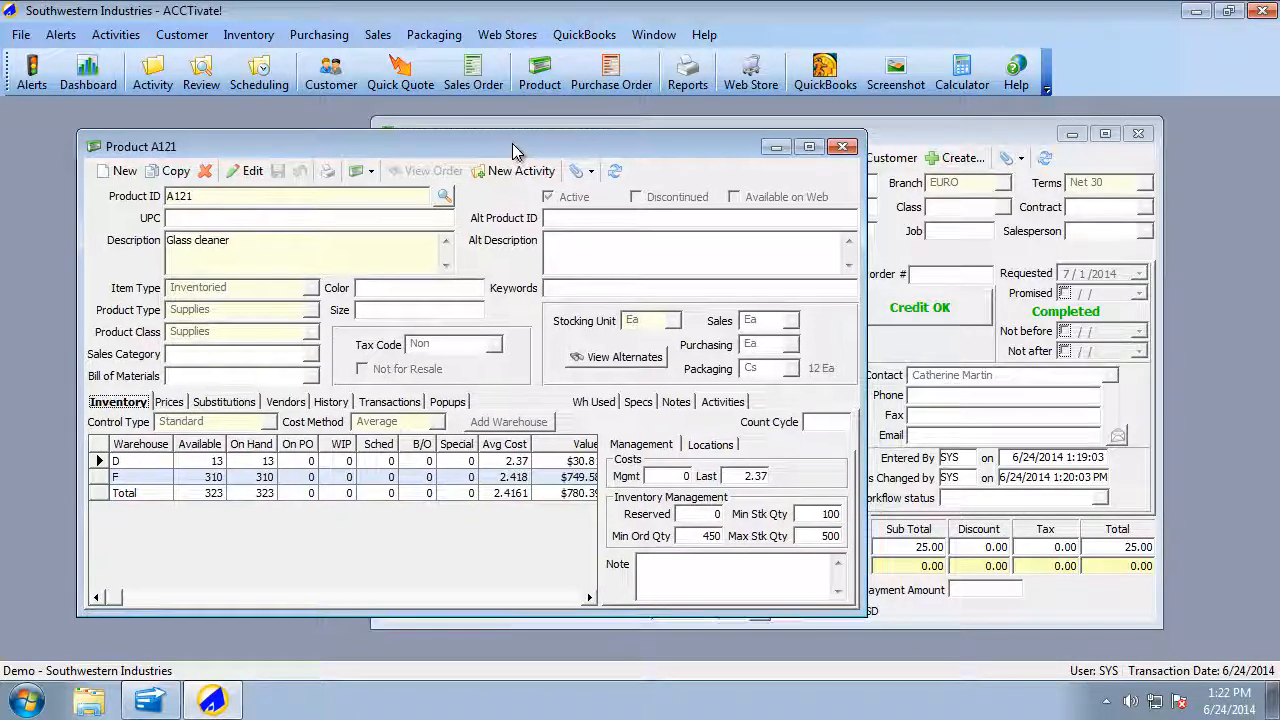